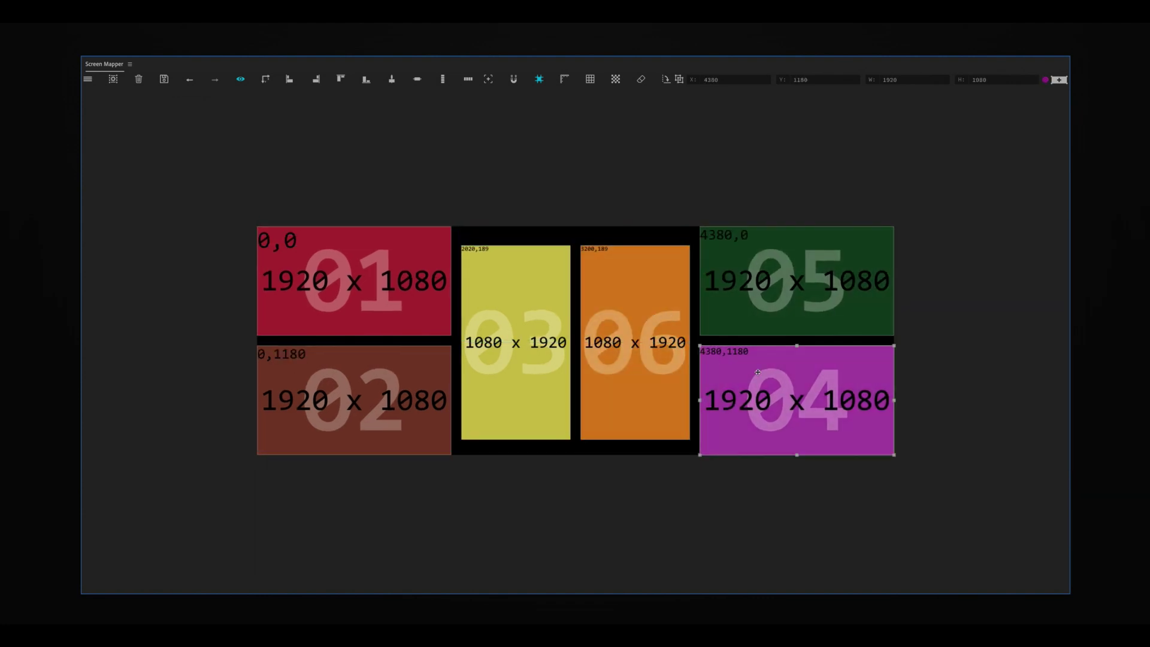
- Save the six-display layout with Ctrl+S and open the Screen Mapper extension panel
key("ctrl+s")
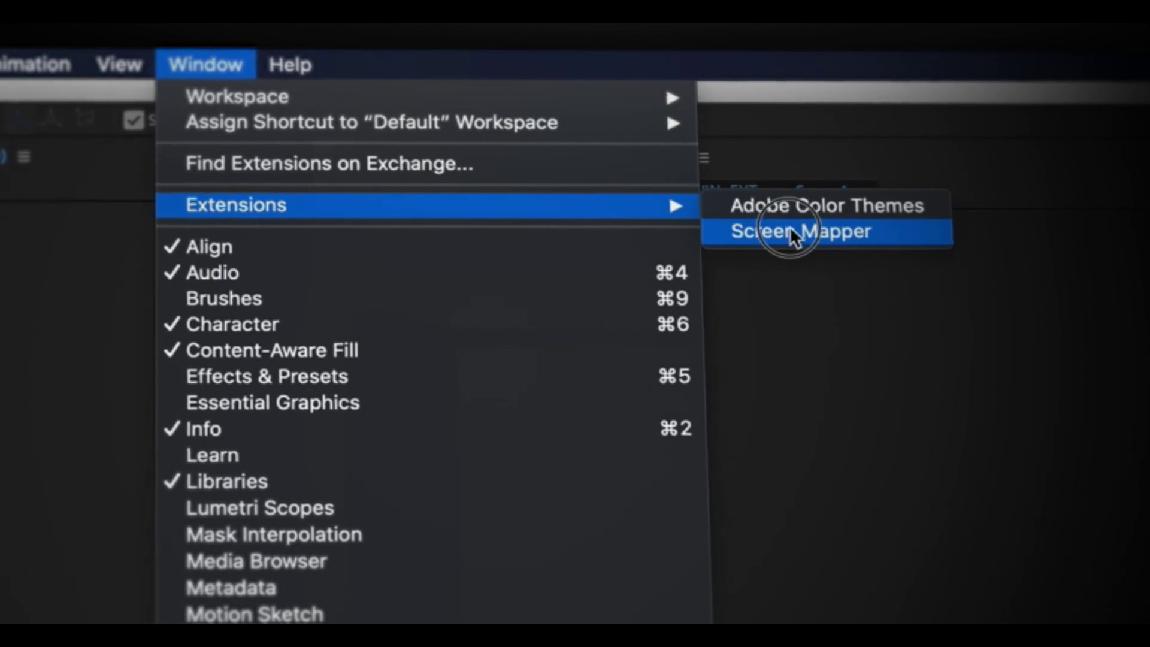
left_click(789, 227)
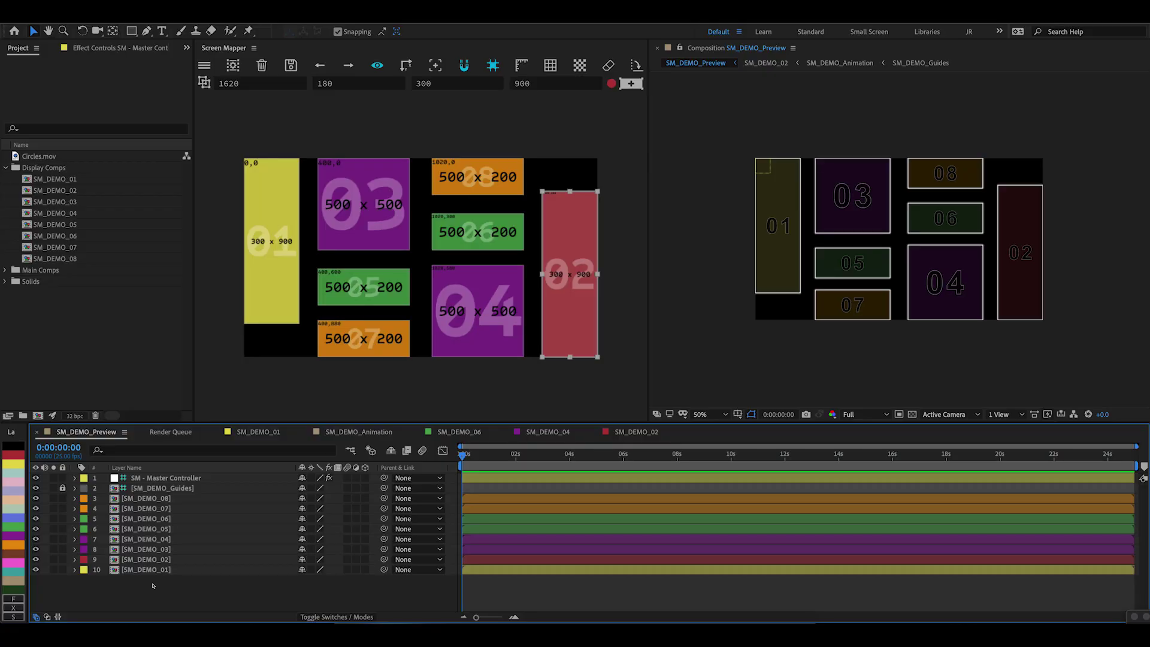
- Move display 06 higher in the layout and show the SM - Master Controller's effect settings
mouse_move(472, 235)
left_mouse_down()
mouse_move(472, 223)
mouse_move(460, 231)
left_mouse_up()
left_click(558, 281)
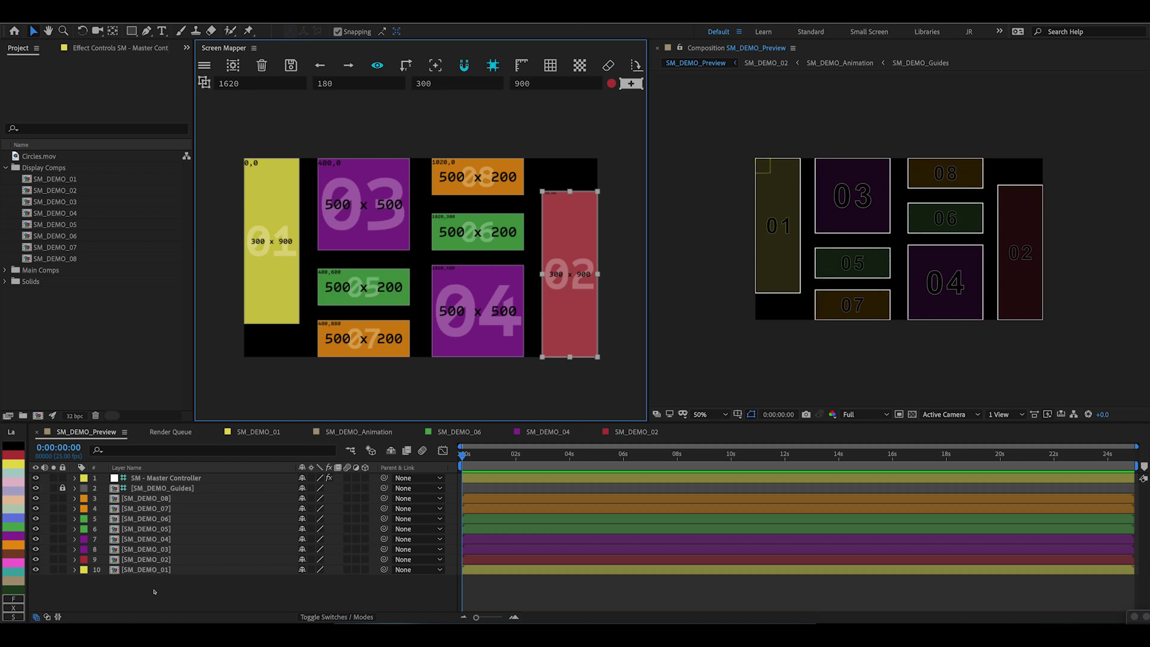
left_click(157, 478)
left_click(97, 47)
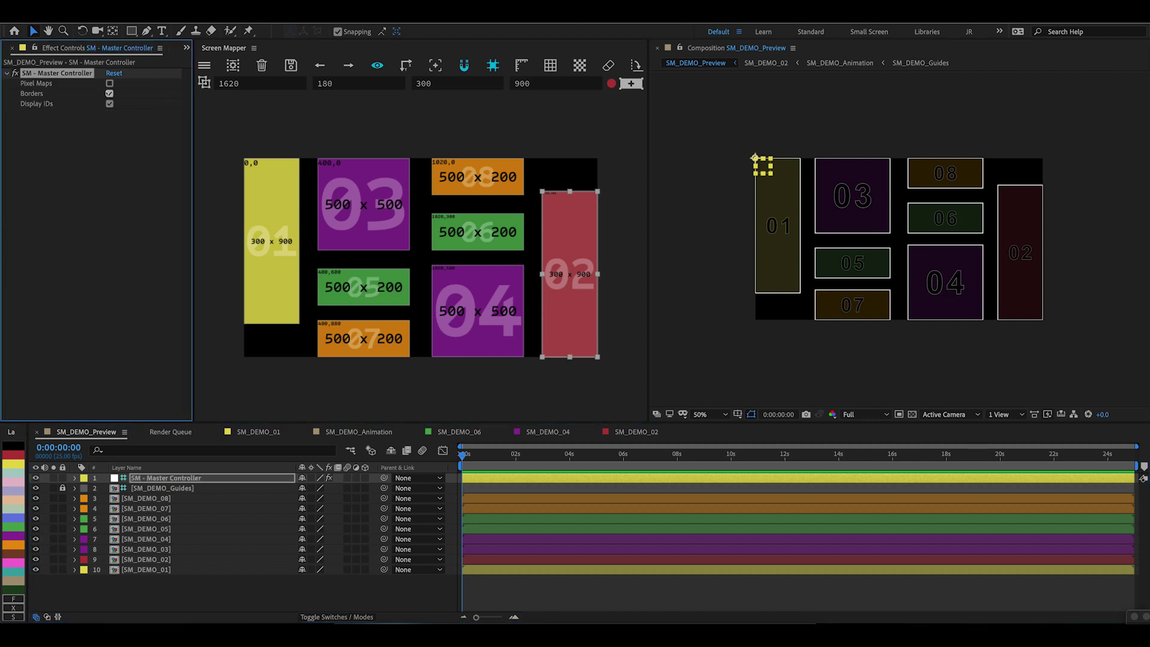
- Toggle the controller's Borders and Display IDs off and back on, then turn Pixel Maps on
left_click(110, 94)
left_click(110, 94)
left_click(110, 103)
left_click(110, 103)
left_click(109, 83)
left_click(109, 83)
left_click(110, 83)
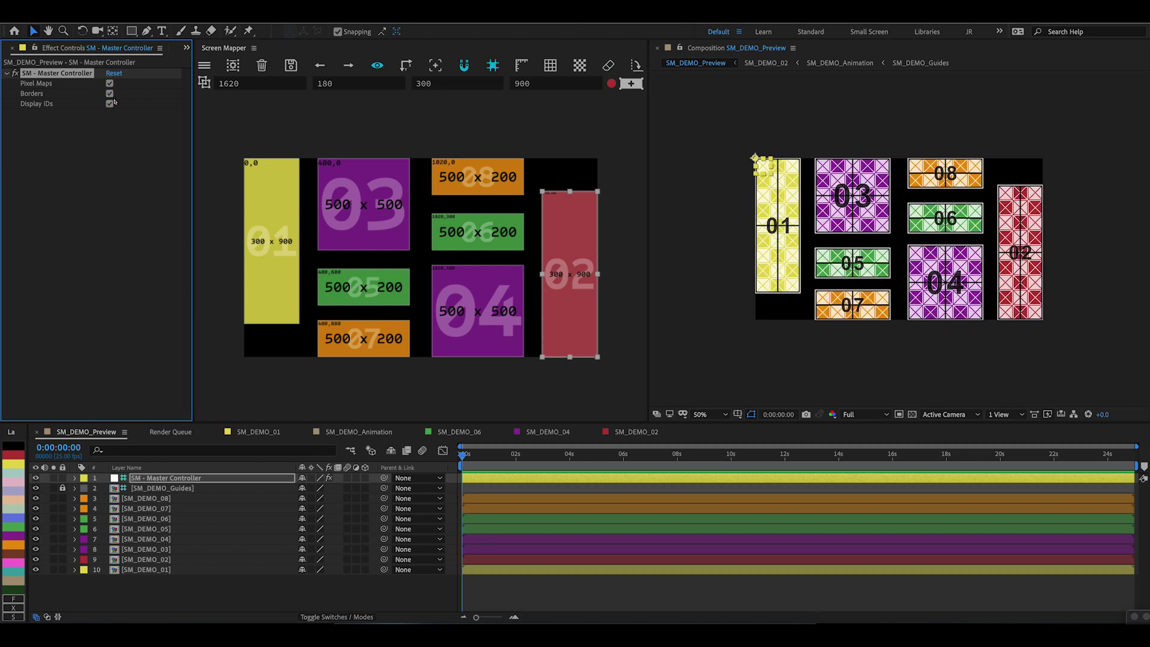
- Check the SM_DEMO_08 layer and displays 01 and 02, then switch Pixel Maps off
left_click(168, 488)
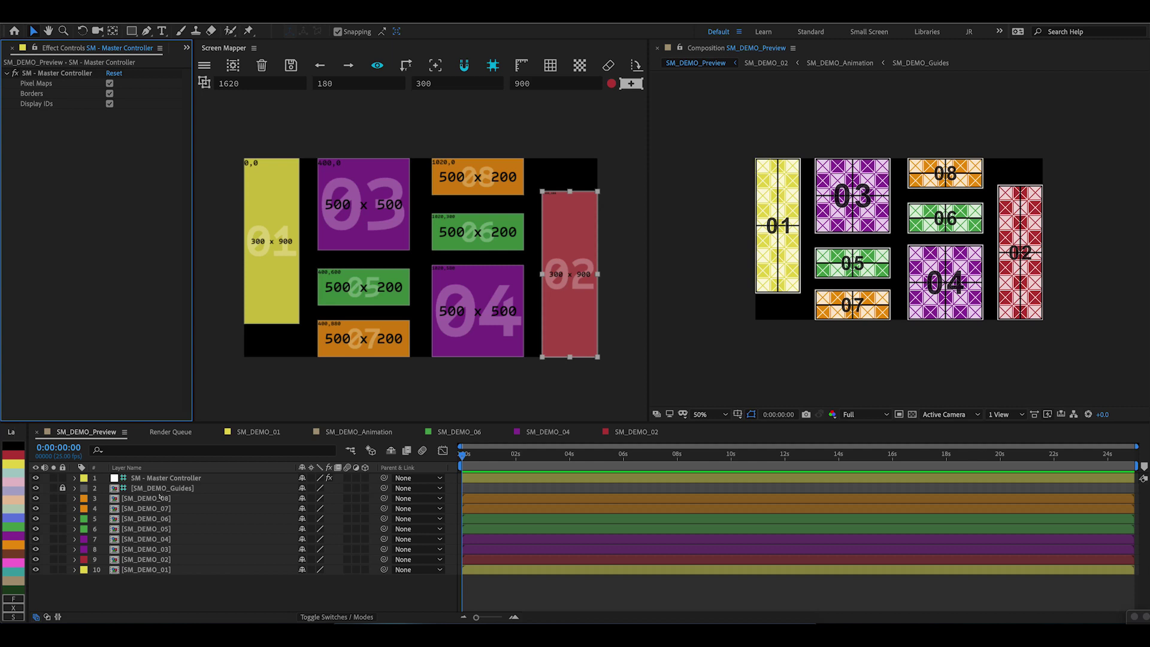
left_click(160, 499)
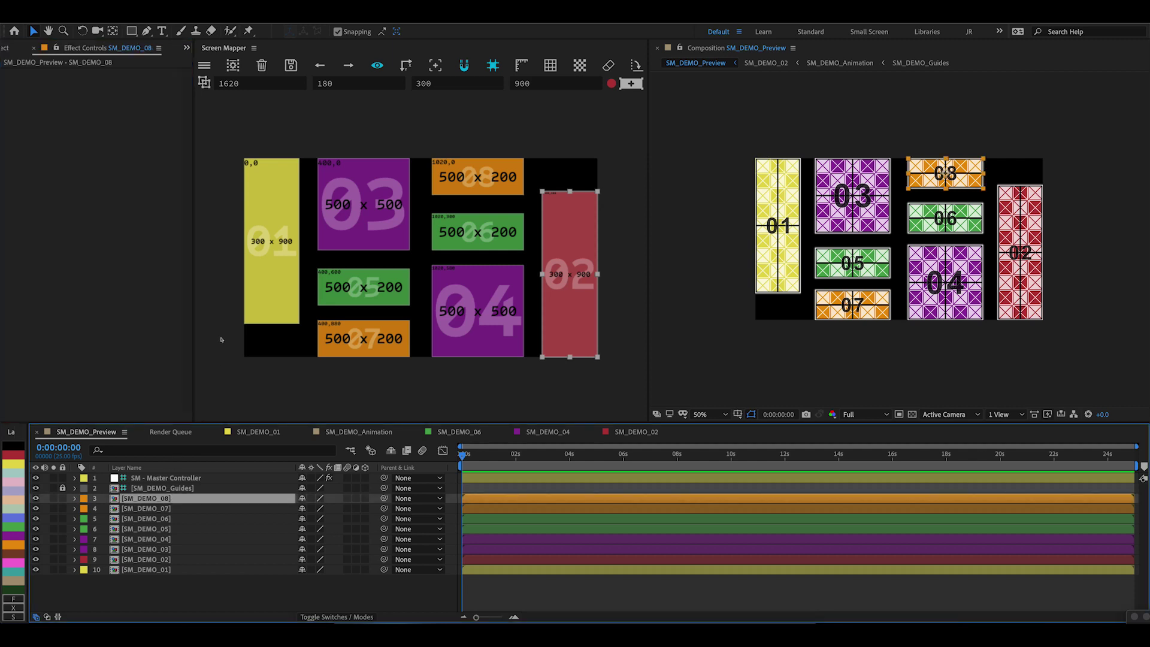
left_click(243, 306)
left_click(596, 289)
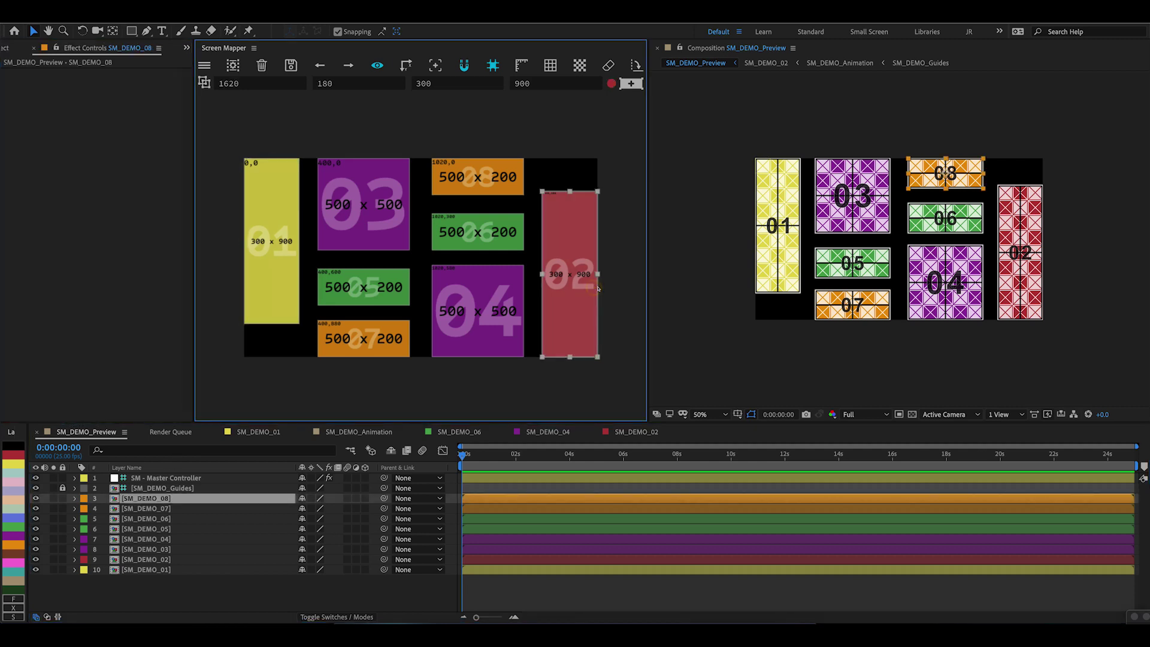
left_click(183, 478)
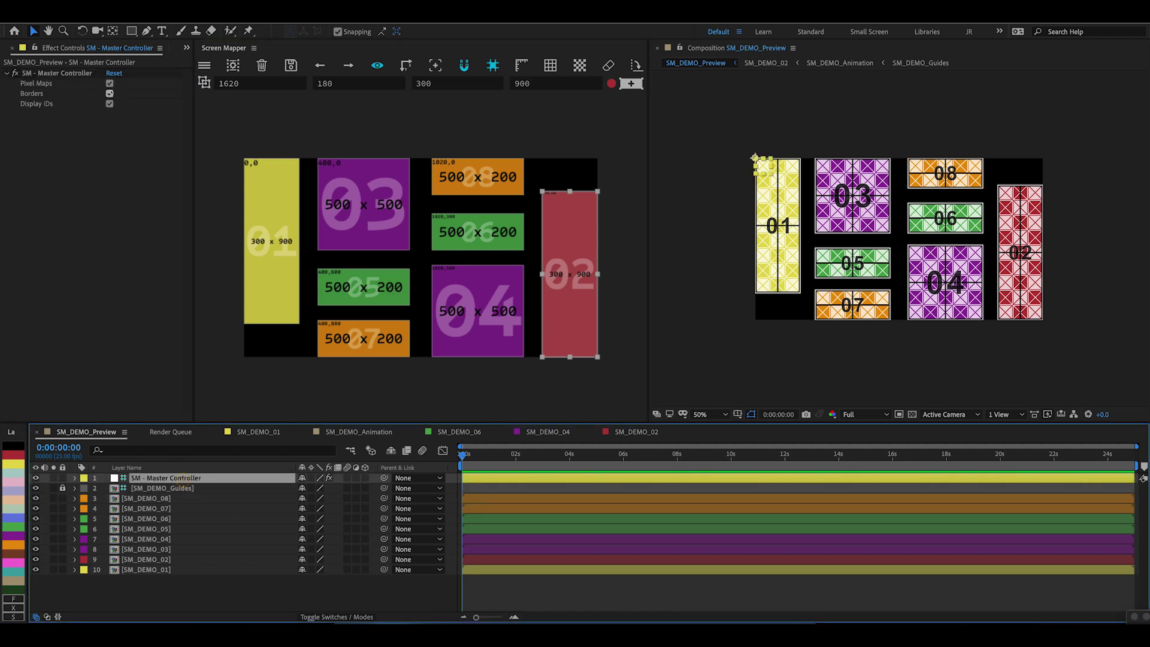
left_click(109, 83)
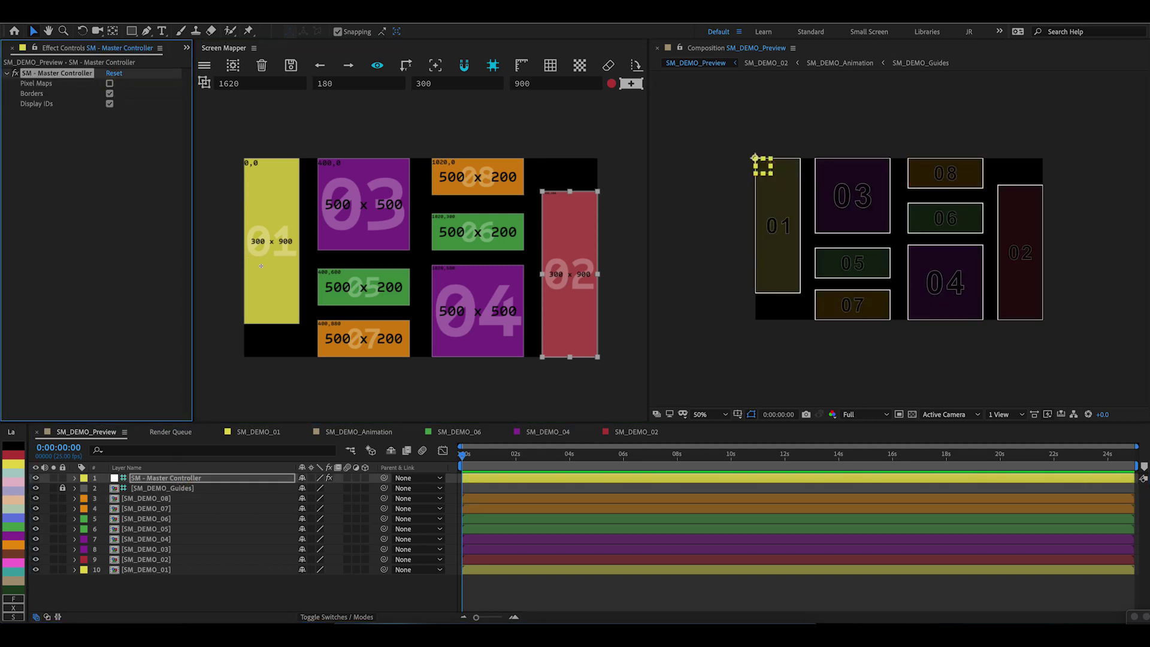
left_click(262, 231)
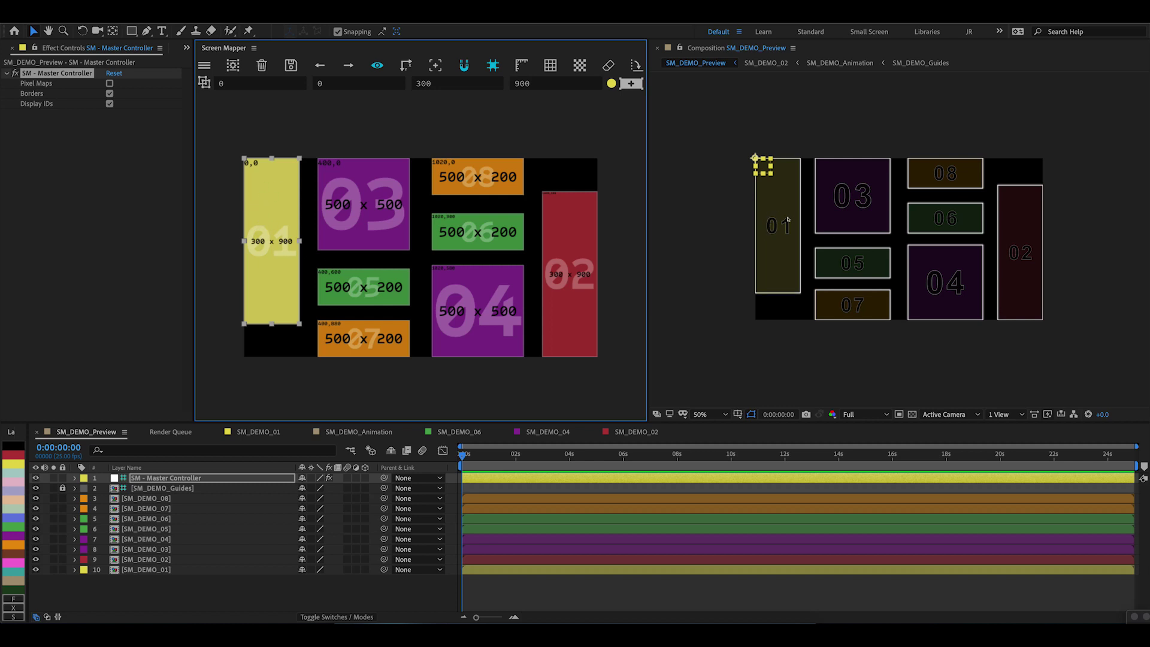
- Select the SM_DEMO_01 and SM_DEMO_02 layers and display 02 in the layout
left_click(786, 221)
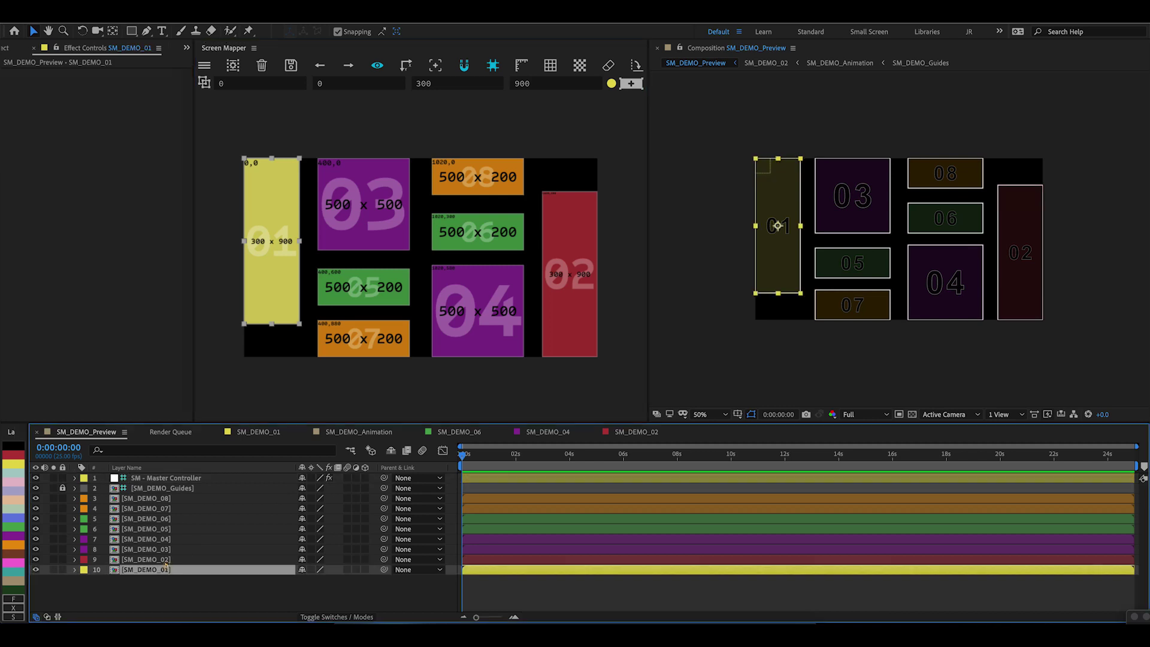
left_click(544, 283)
left_click(1027, 266)
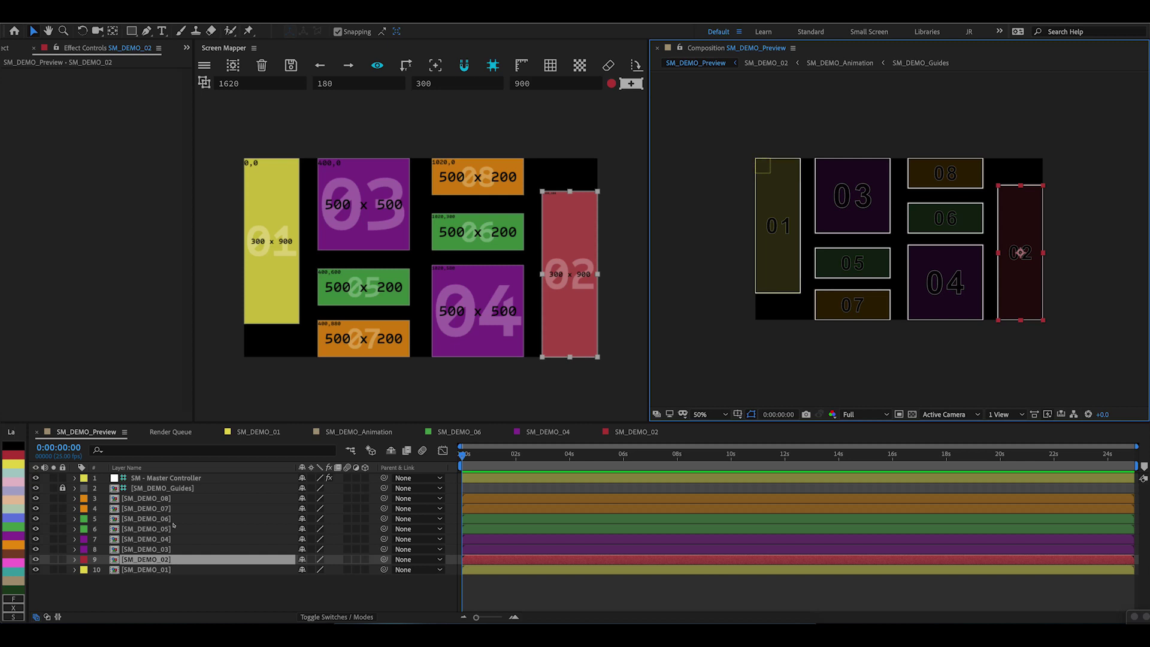
- Expand Main Comps, open SM_DEMO_02, then open its SM_DEMO_Animation comp
left_click(6, 48)
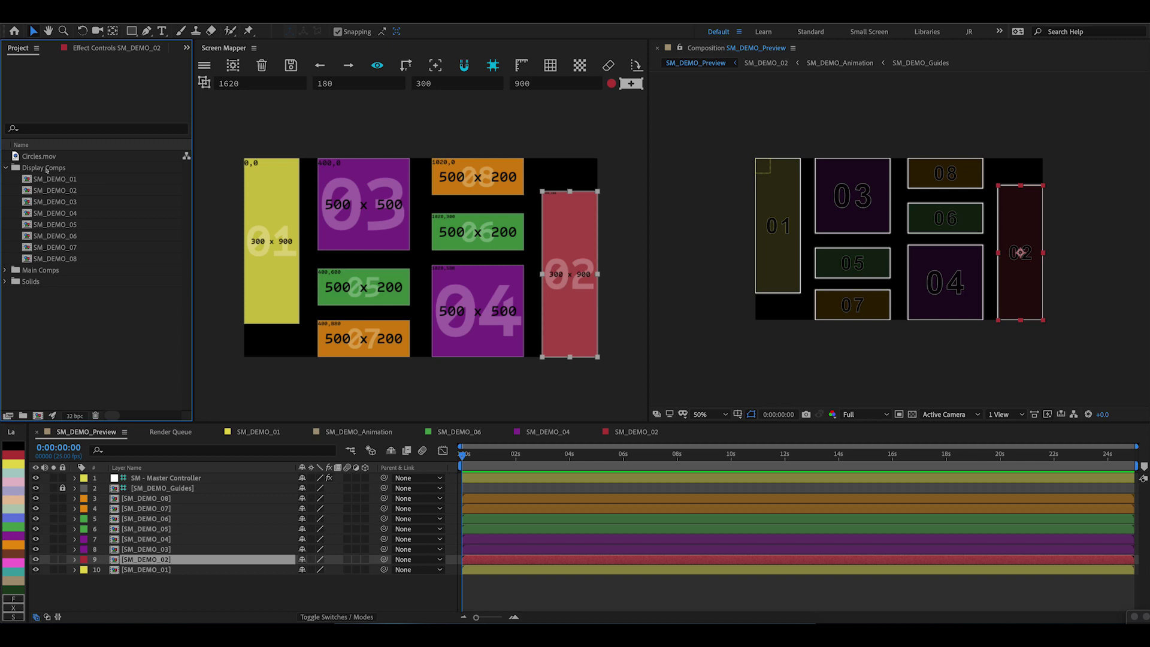
left_click(47, 170)
left_click(28, 270)
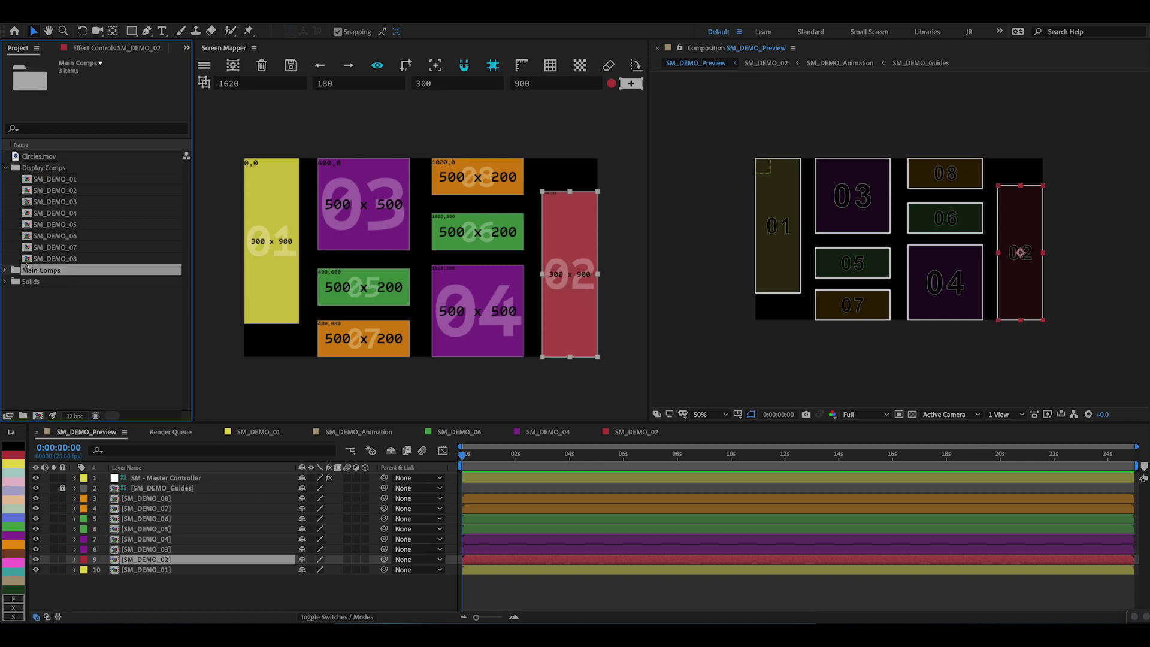
left_click(5, 270)
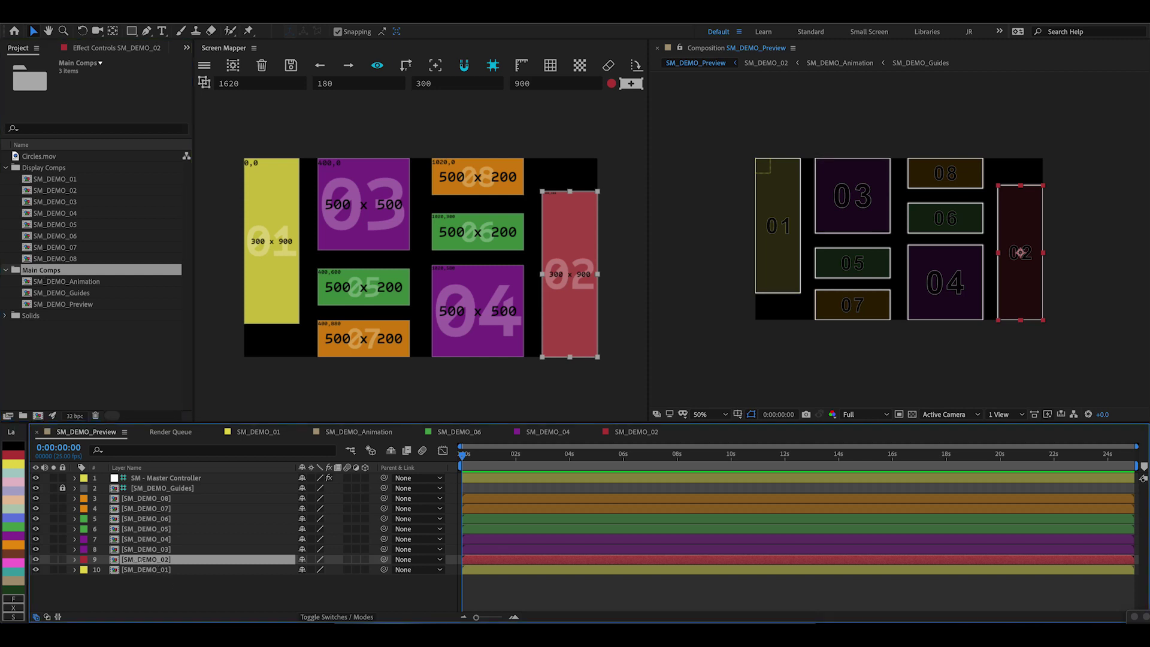
double_click(139, 559)
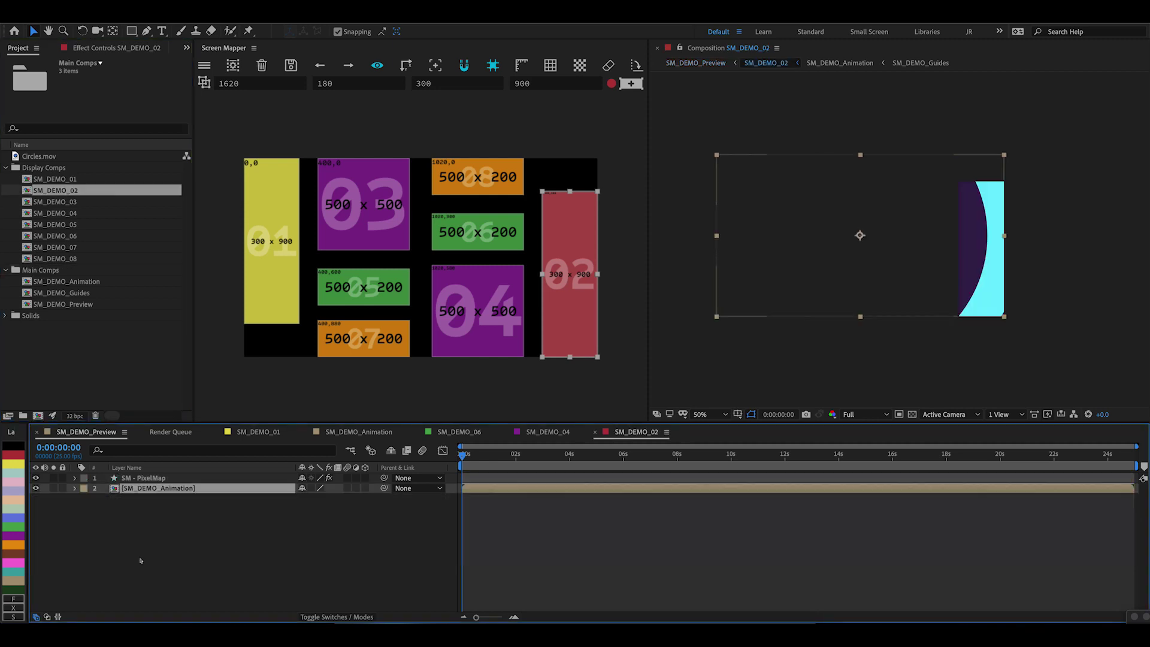
double_click(159, 488)
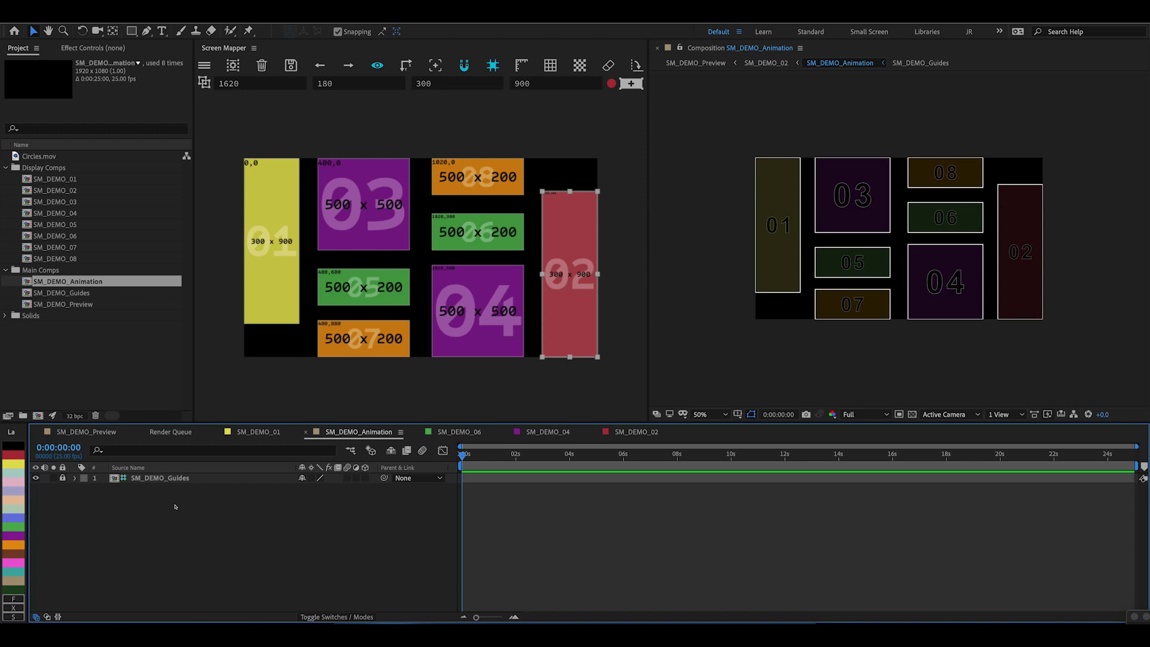
- Drag Circles.mov into SM_DEMO_Animation, preview it, then play it mapped in SM_DEMO_Preview
left_click_drag(34, 155, 119, 499)
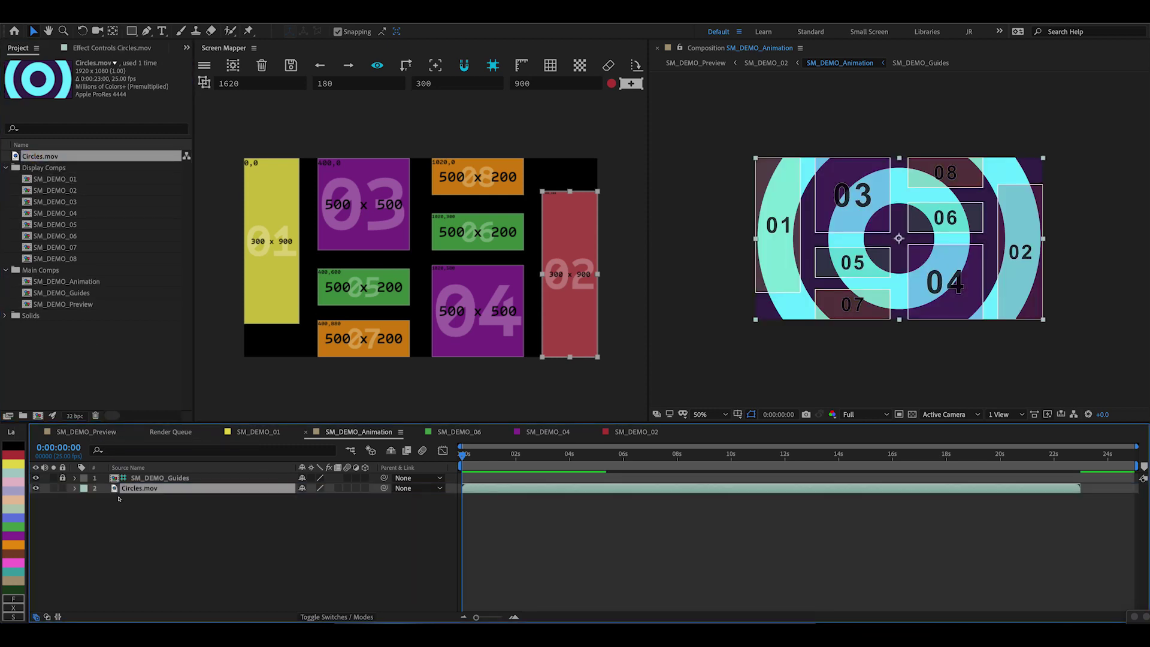
key("space")
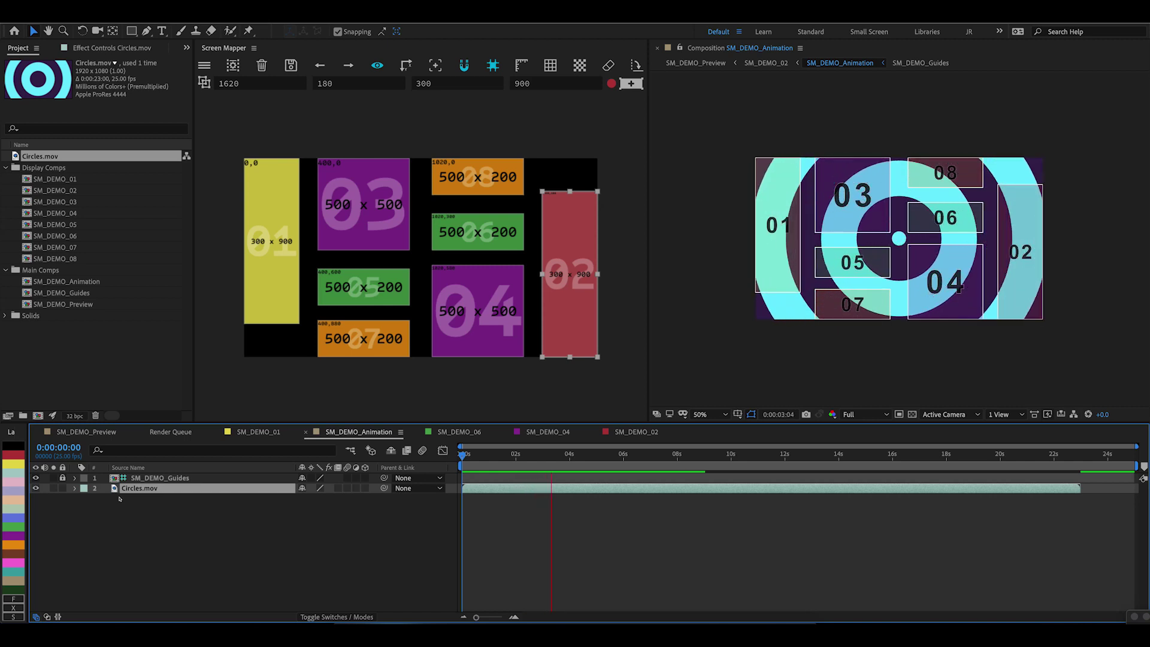
key("space")
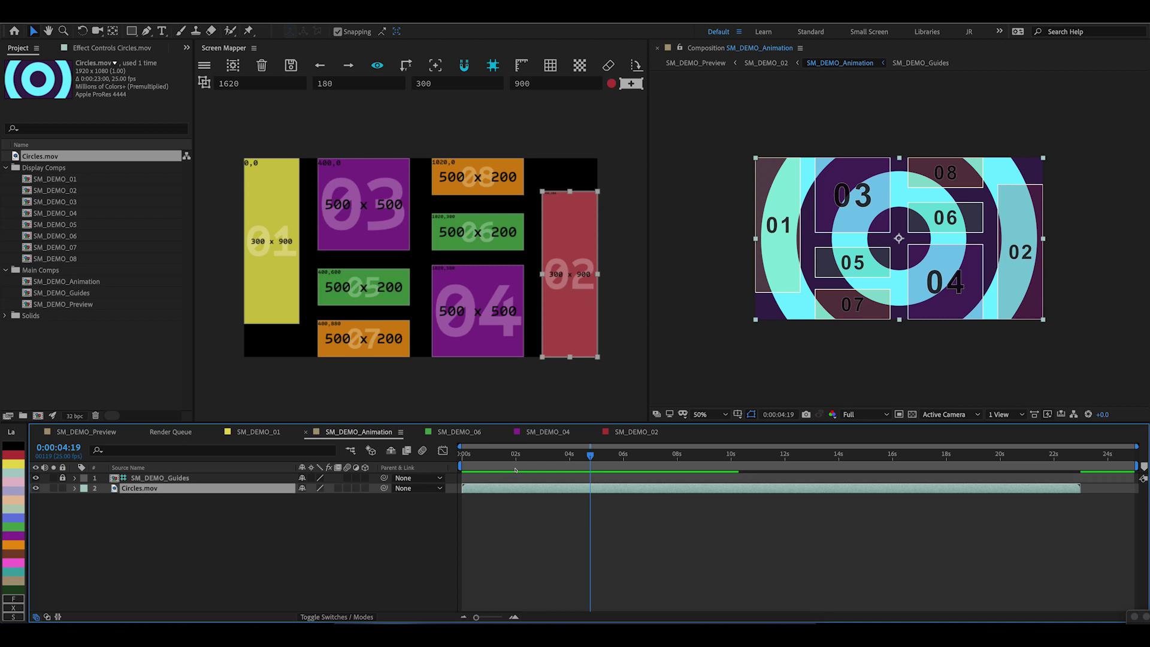
left_click(703, 64)
key("space")
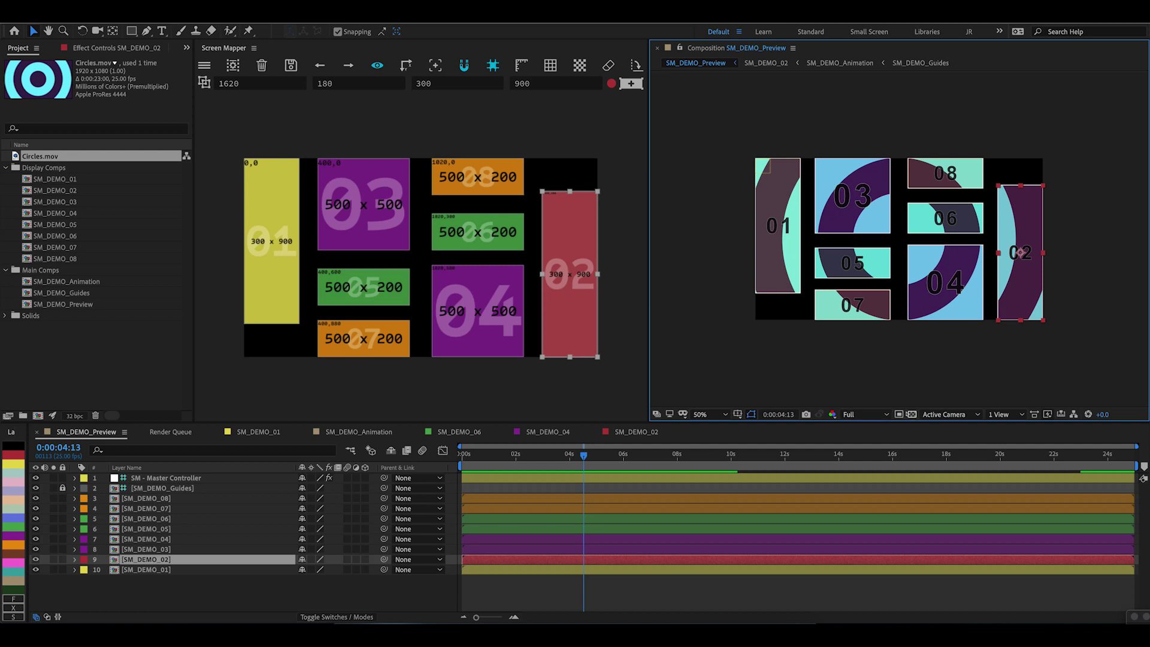
- Toggle the transparency checkerboard and inspect the SM_DEMO_03 and SM_DEMO_02 display comps
left_click(911, 414)
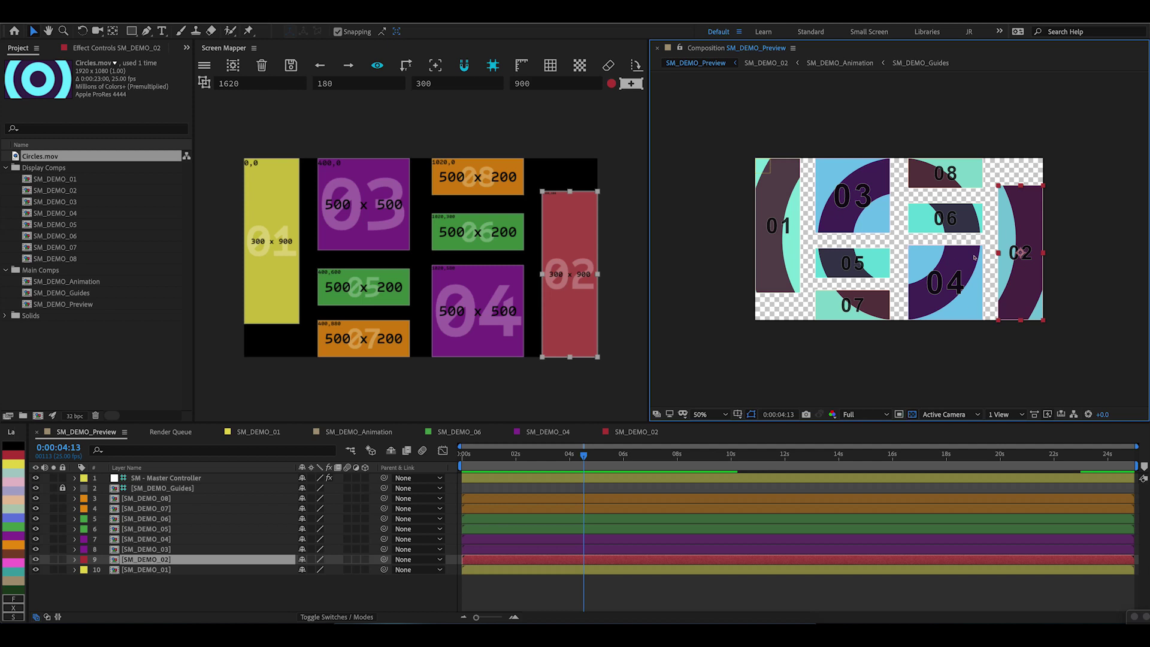
left_click(911, 414)
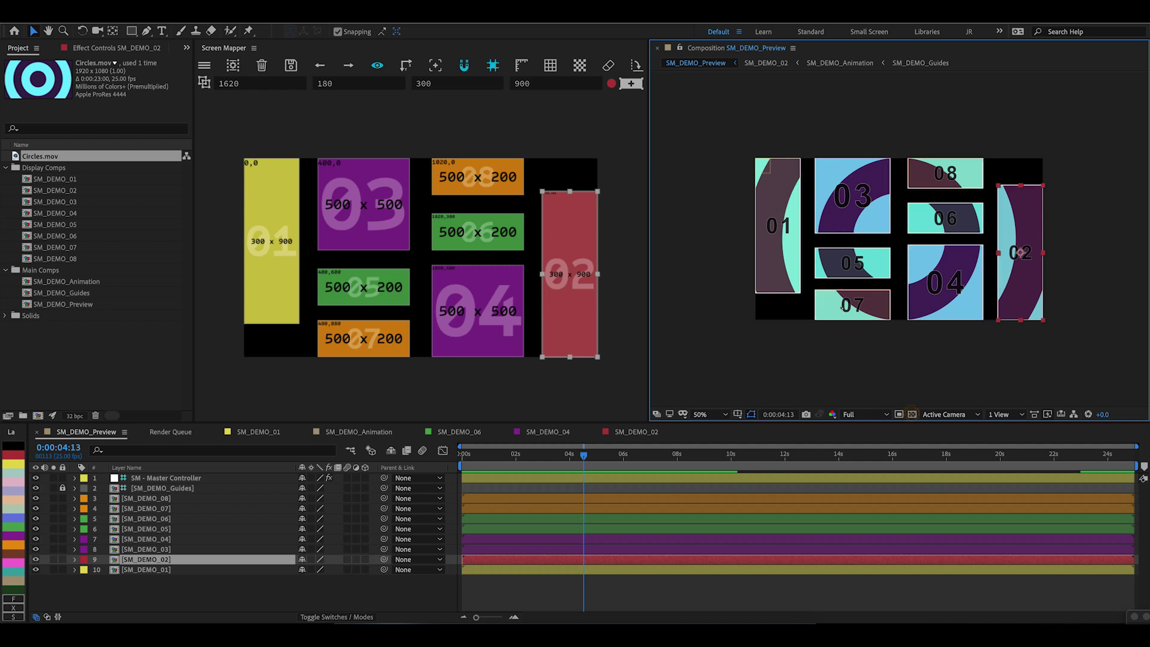
left_click(854, 209)
key("ctrl+shift+a")
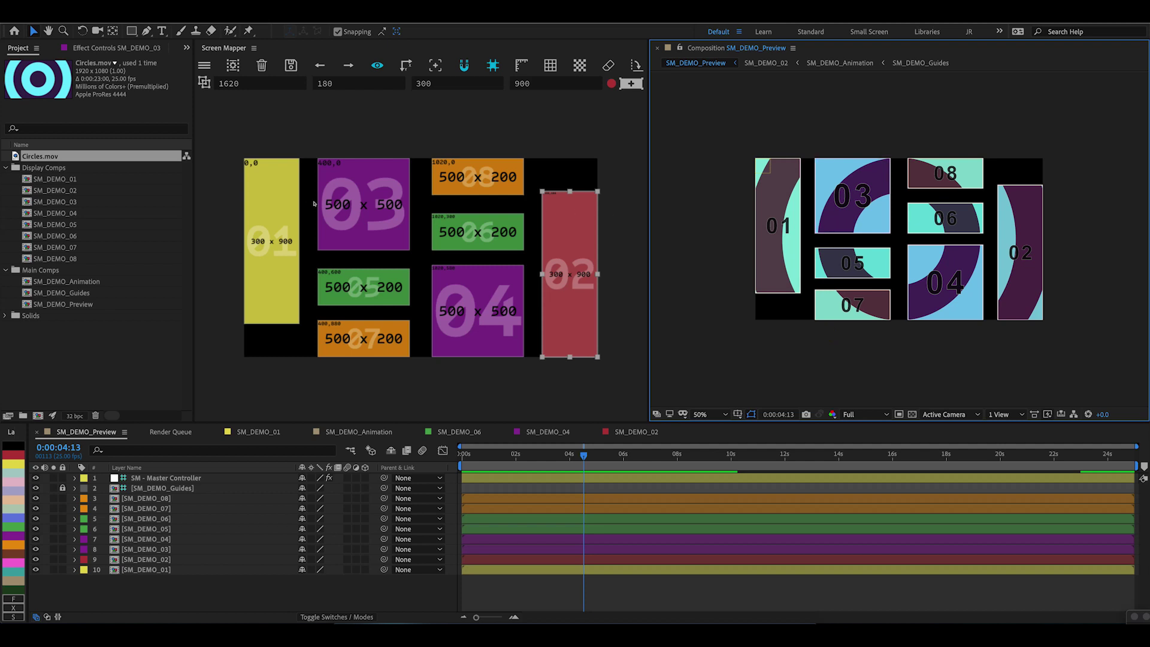
left_click(339, 190)
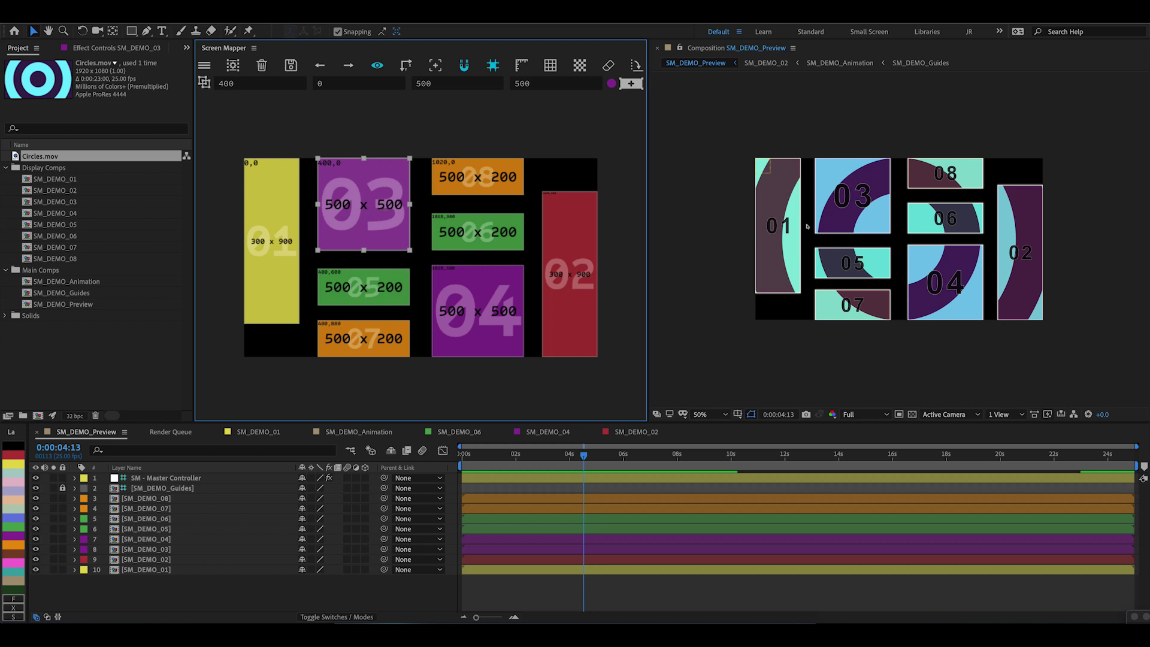
double_click(837, 220)
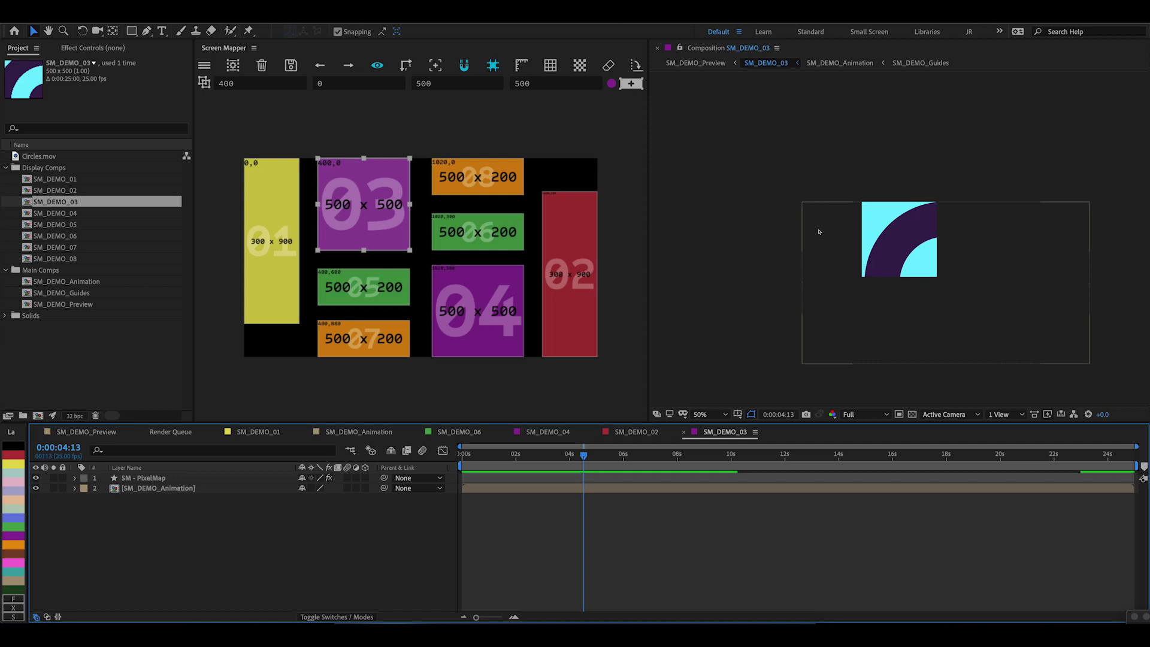
left_click(705, 64)
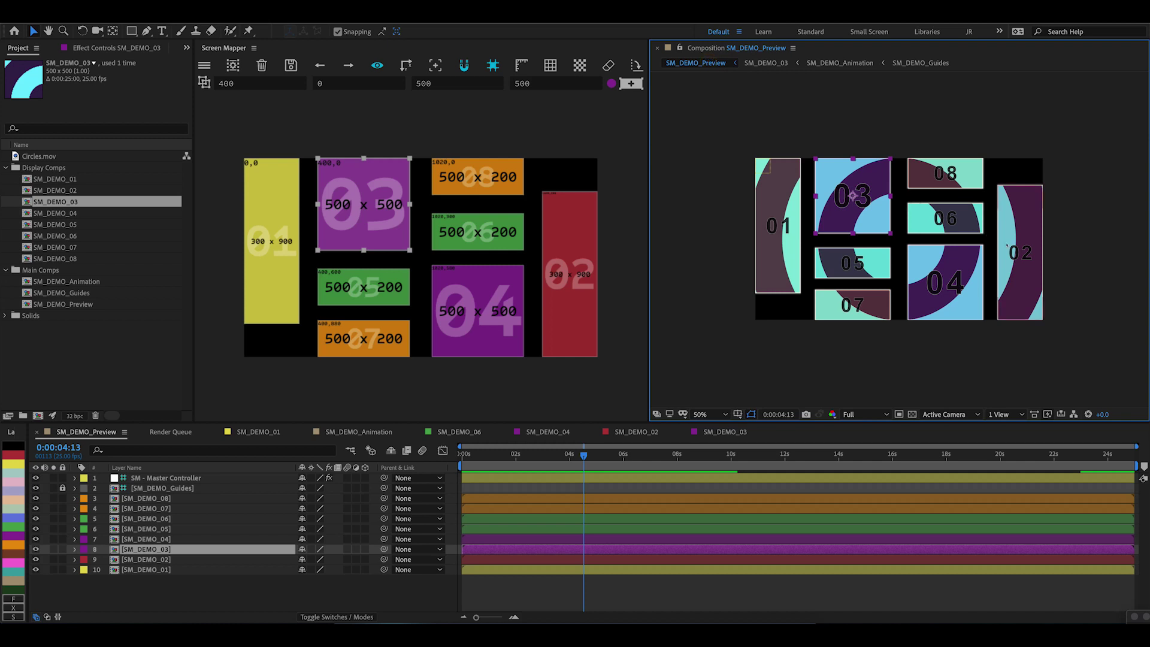
double_click(1007, 245)
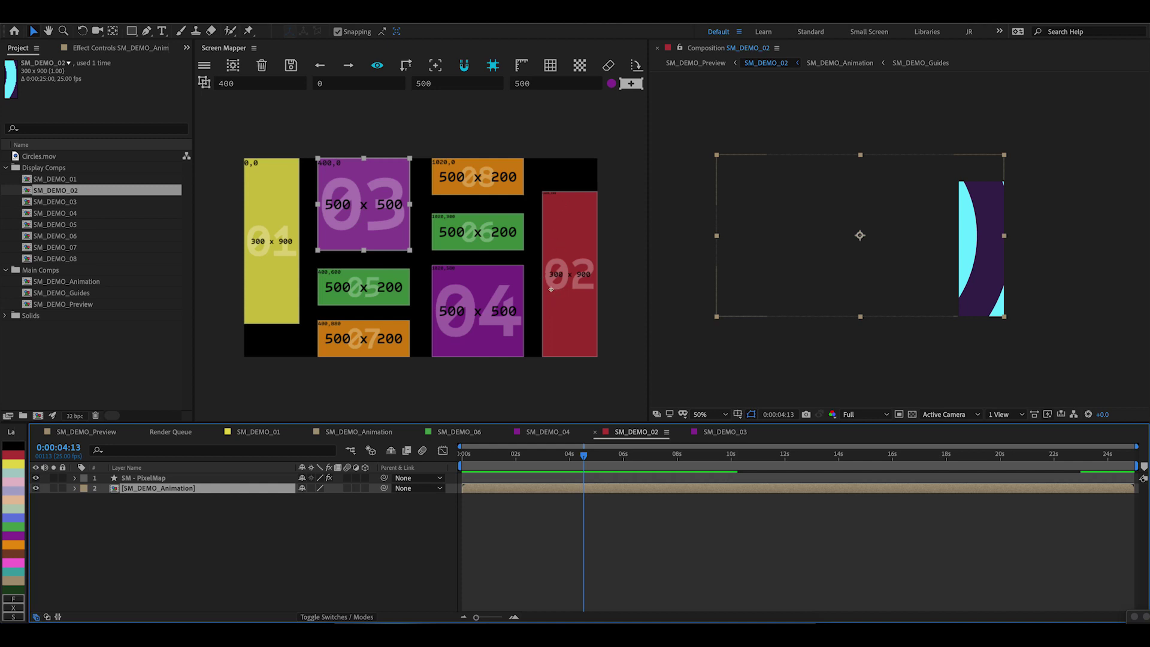
- Delete the Display Comps through Solids folders and close the Screen Mapper panel
left_click(681, 62)
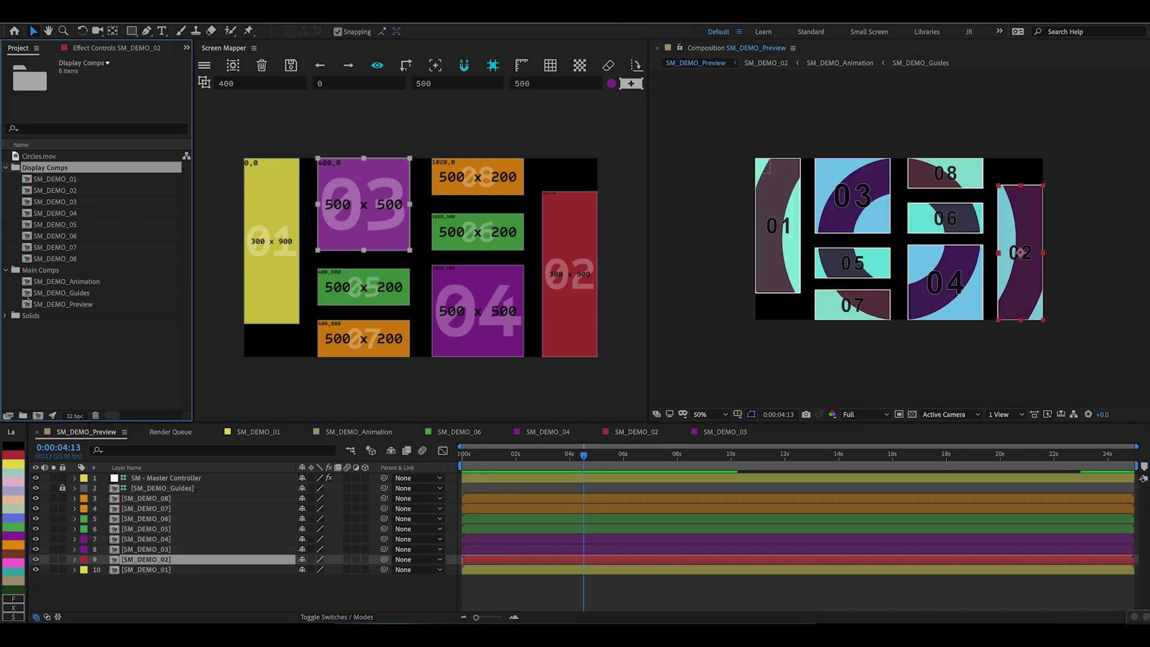
left_click(29, 316, "shift")
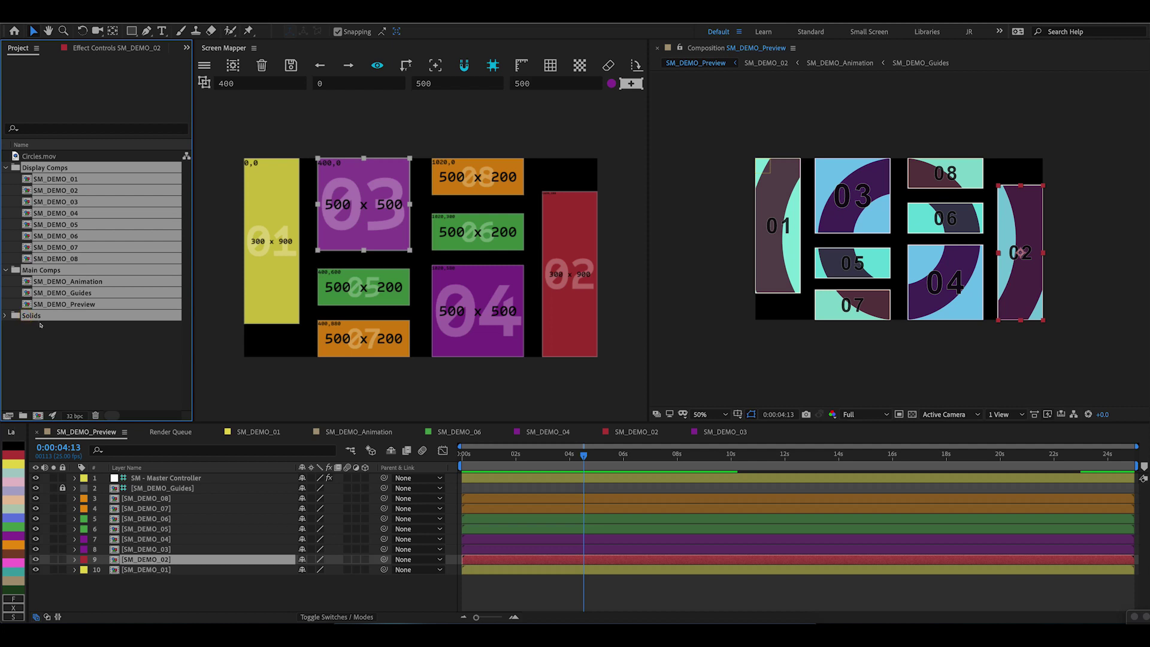
key("Delete")
left_click(254, 48)
left_click(281, 60)
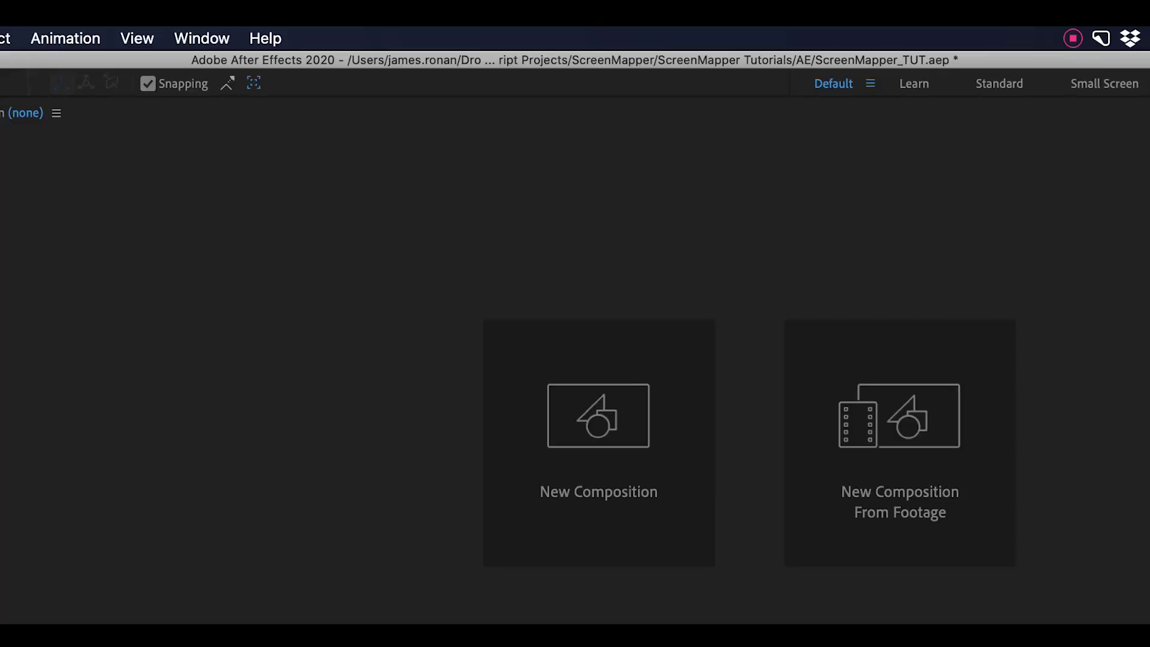
- Reopen Screen Mapper from Window > Extensions and widen the panel to show the empty 500 × 500 canvas
left_click(366, 7)
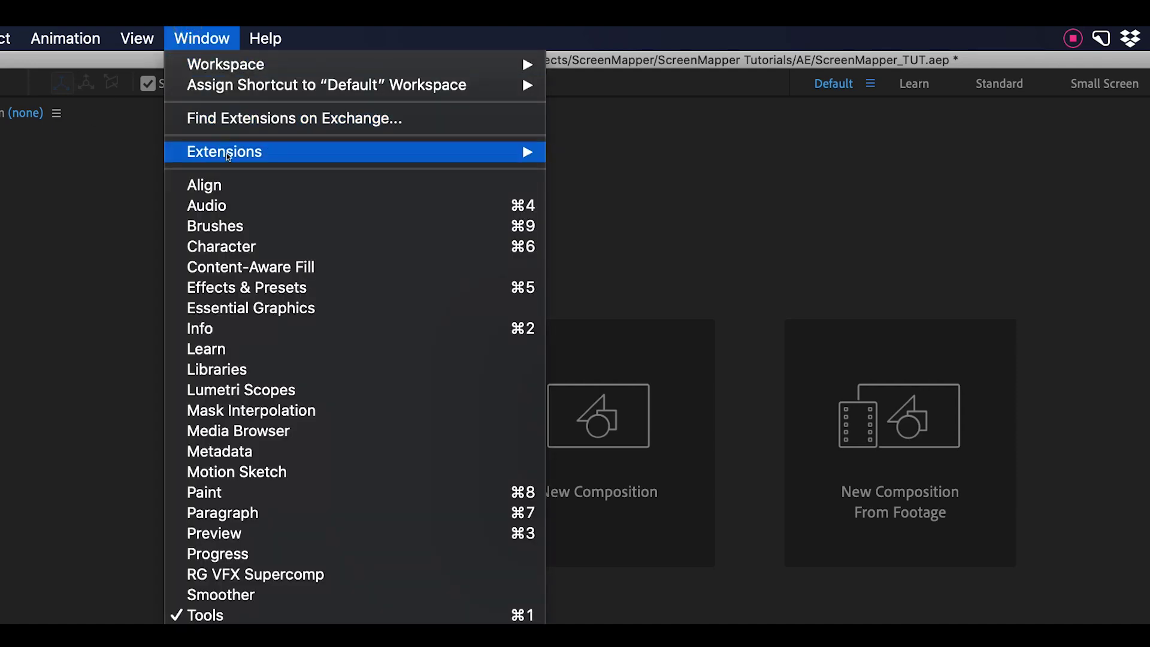
mouse_move(229, 159)
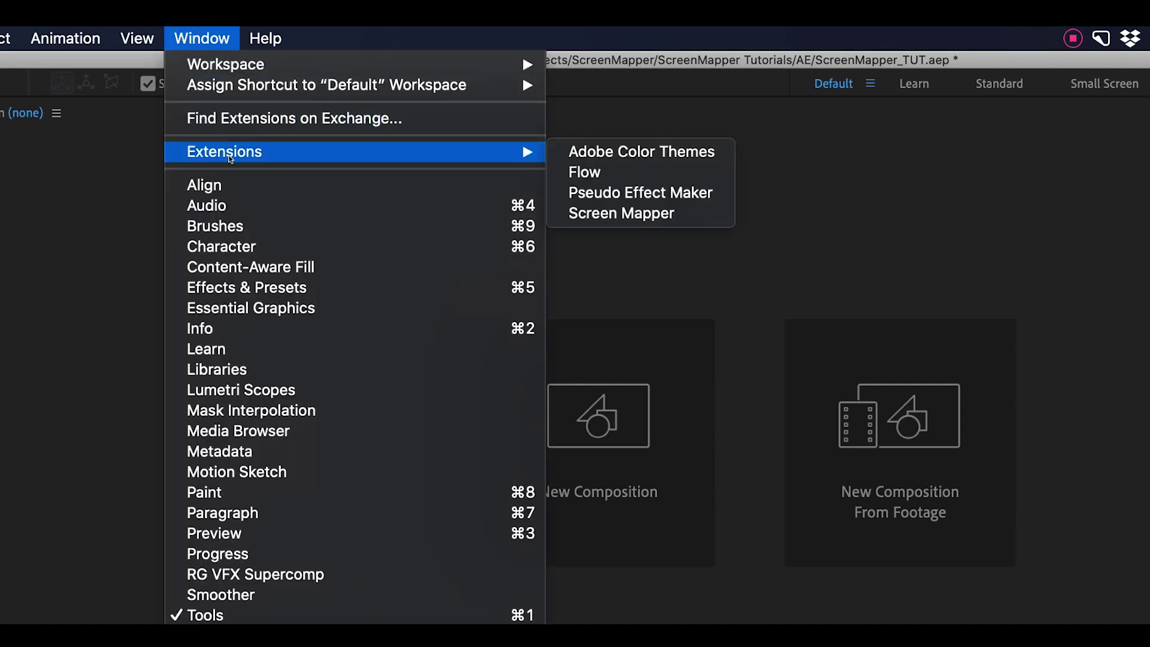
left_click(616, 213)
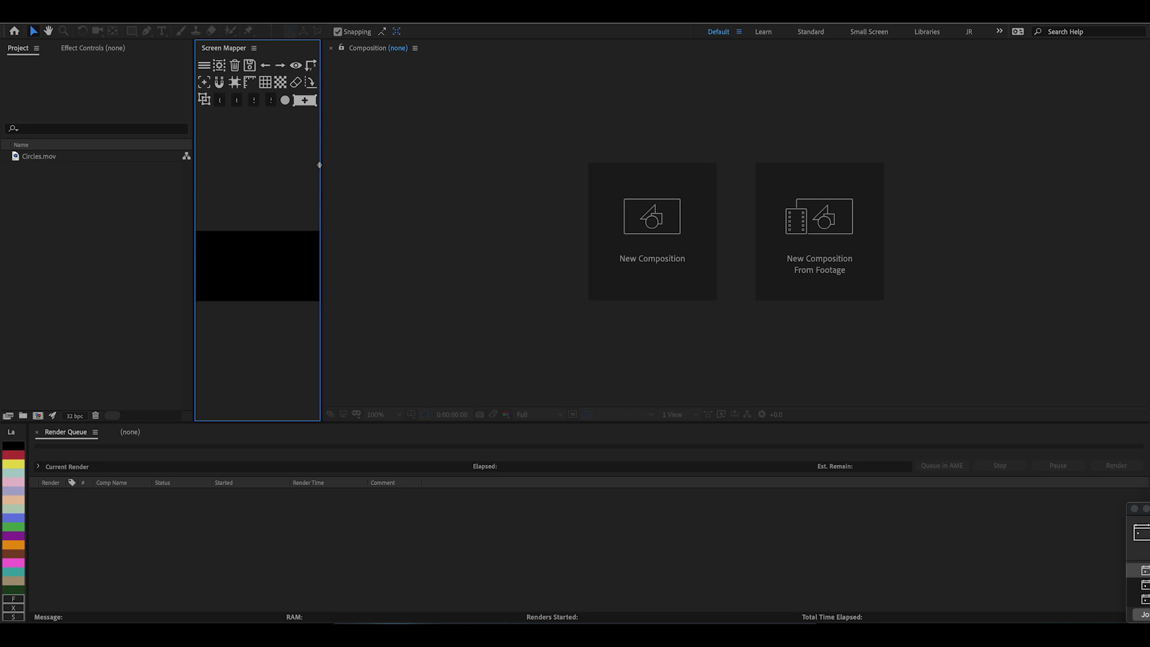
left_click_drag(320, 166, 420, 171)
left_click_drag(509, 171, 835, 190)
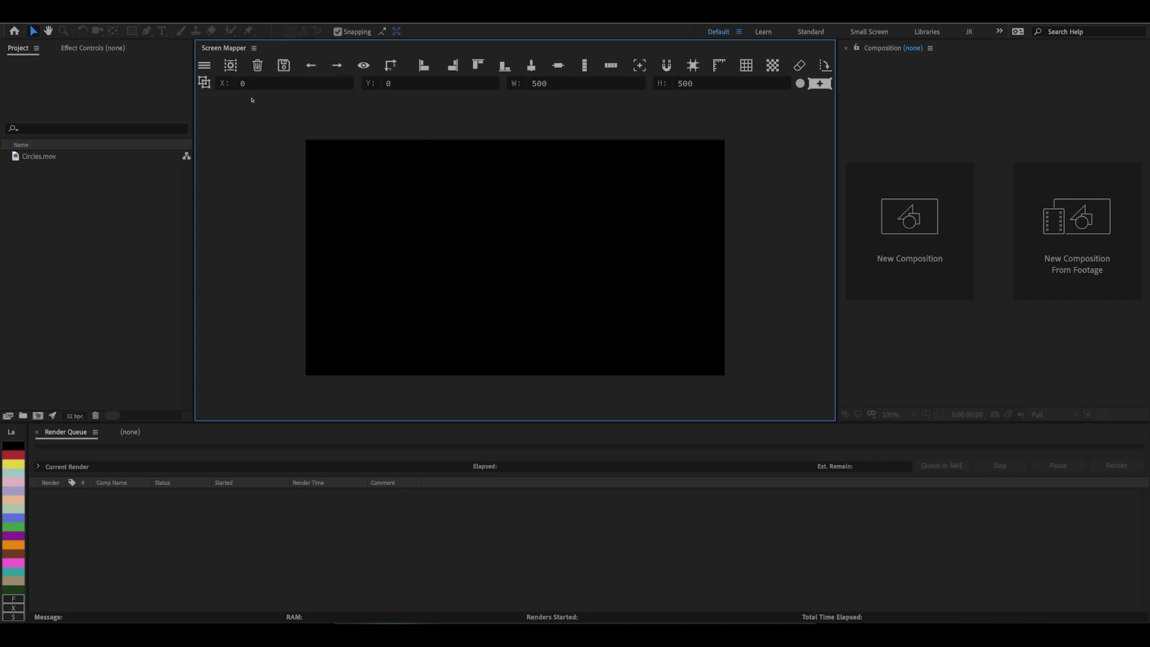
- Turn on the canvas rulers and grid, trying the ; and Ctrl+R toggle shortcuts
left_click(204, 64)
left_click(310, 114)
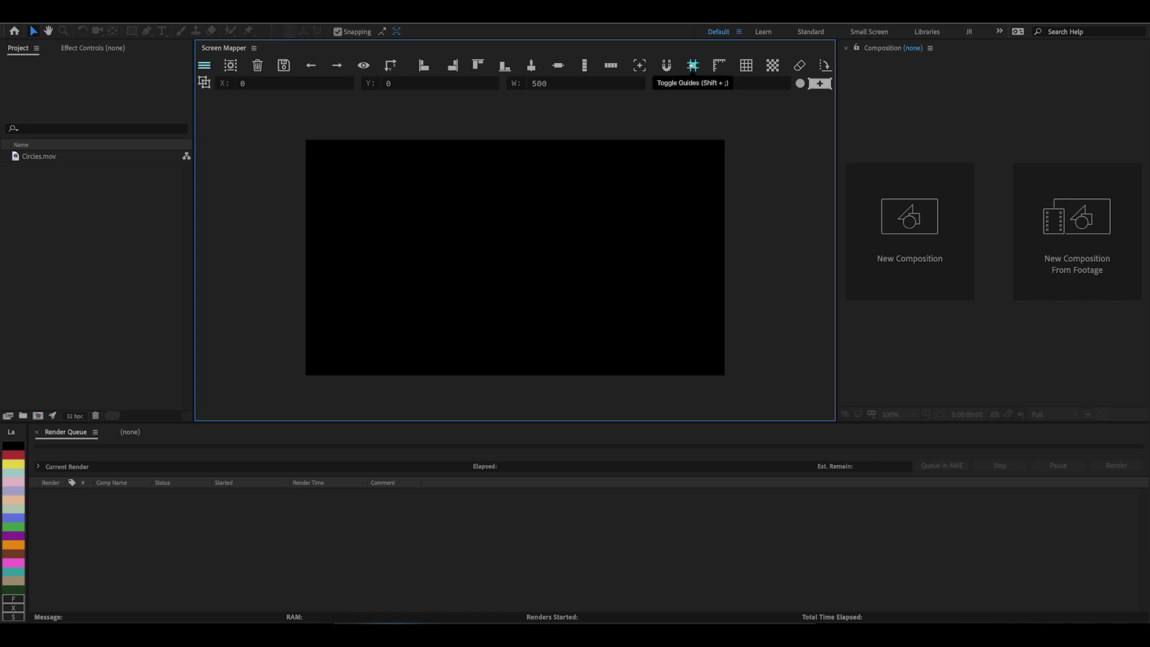
left_click(714, 65)
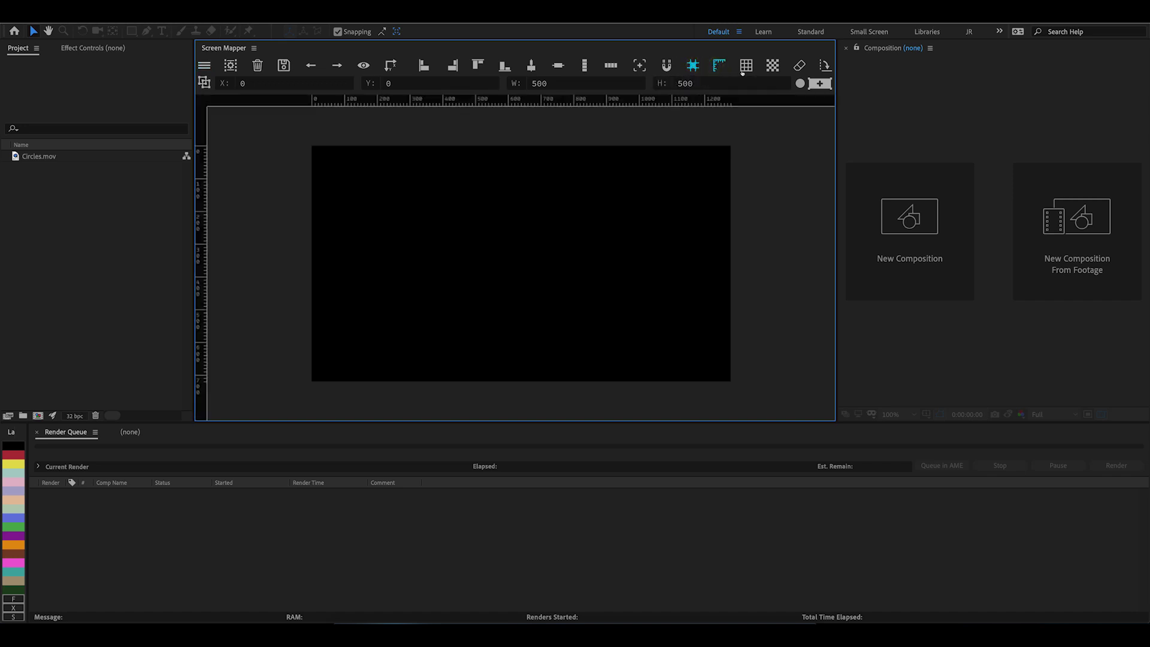
left_click(739, 64)
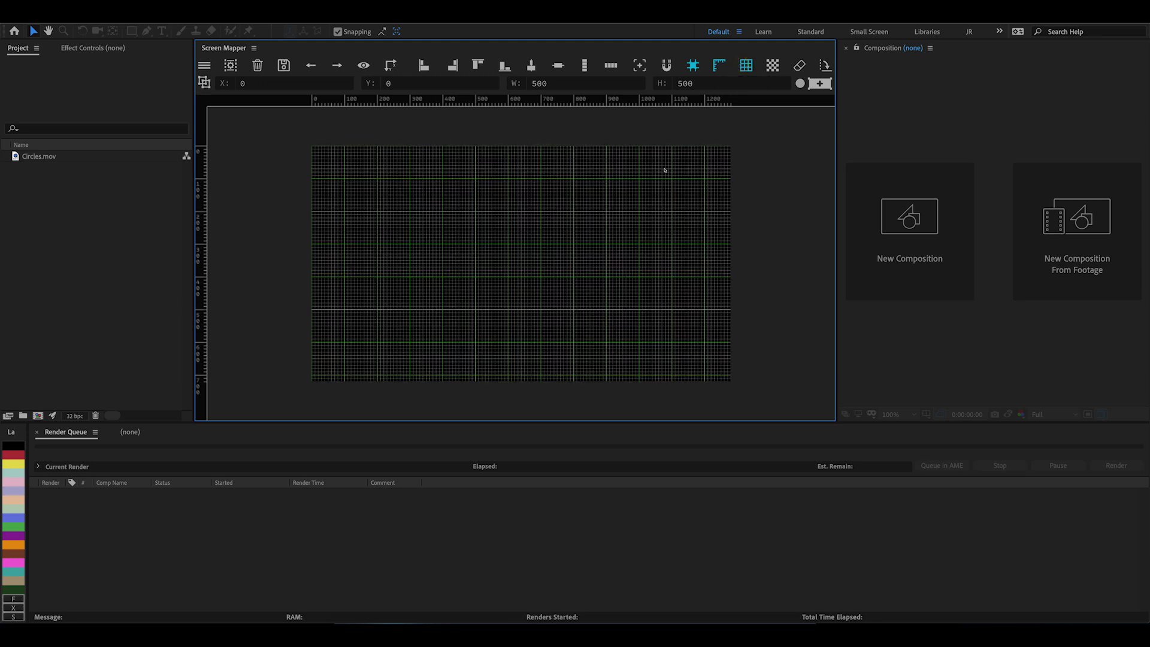
key("semicolon")
key("semicolon")
key("semicolon")
key("semicolon")
key("semicolon")
key("semicolon")
key("ctrl+r")
key("ctrl+r")
key("ctrl+r")
key("ctrl+r")
- Zoom and pan the empty canvas, then reset the view to fill the panel
scroll(536, 264, "up", 5)
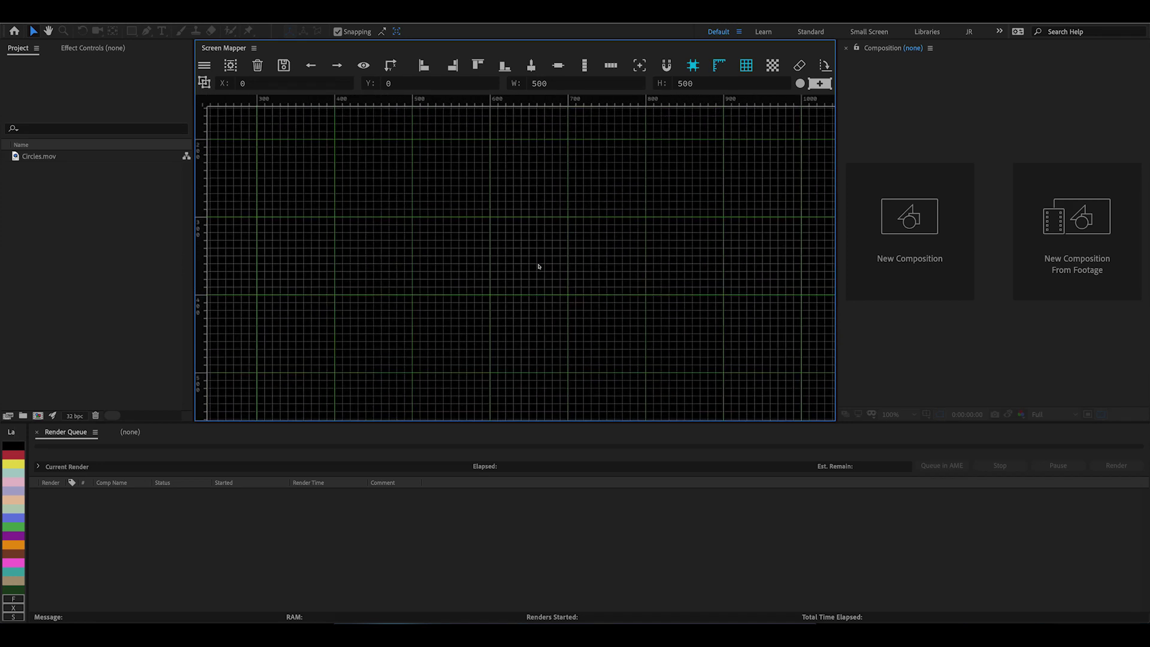
scroll(540, 267, "down", 5)
scroll(541, 267, "up", 5)
scroll(540, 267, "down", 4)
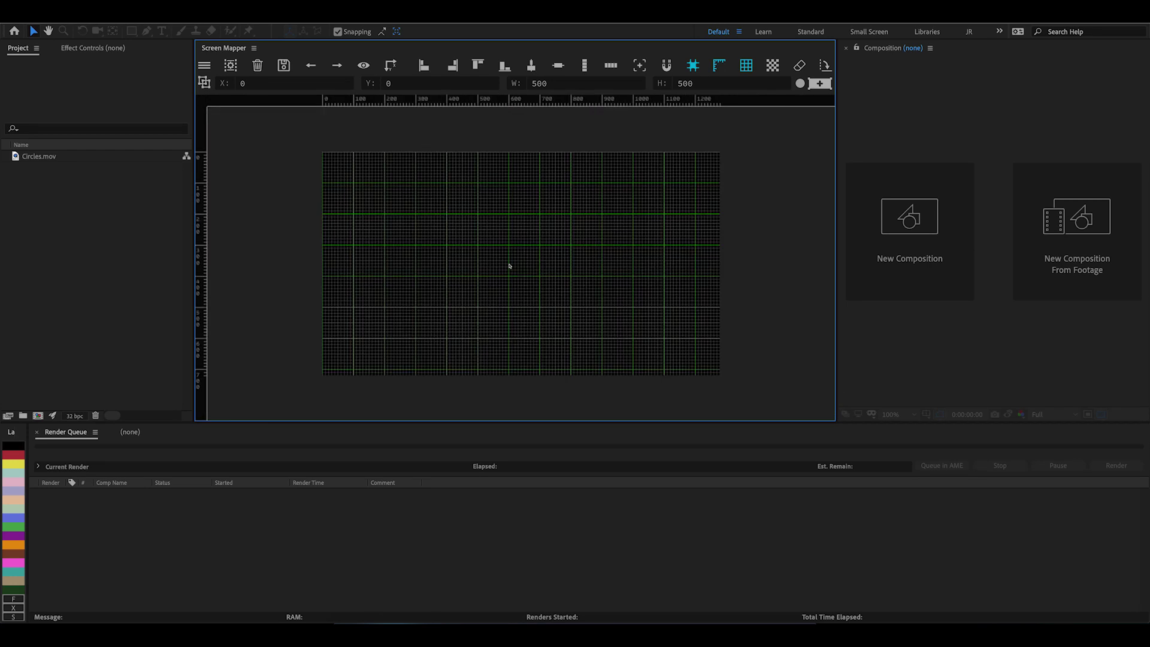
left_click_drag(466, 238, 254, 363)
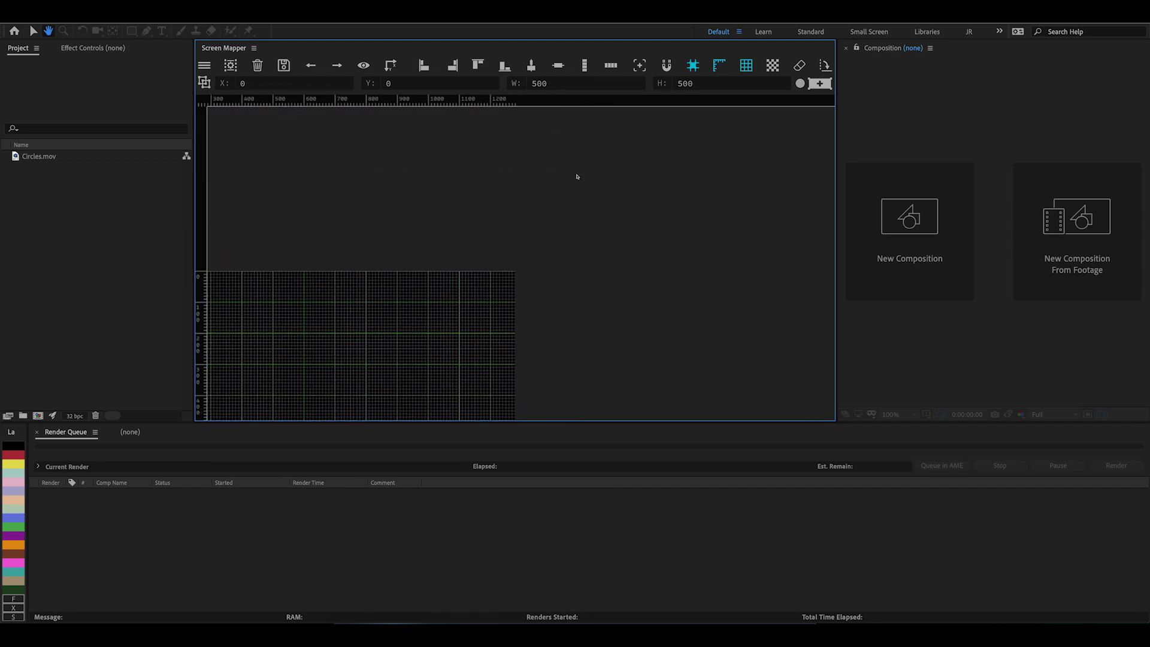
left_click(639, 64)
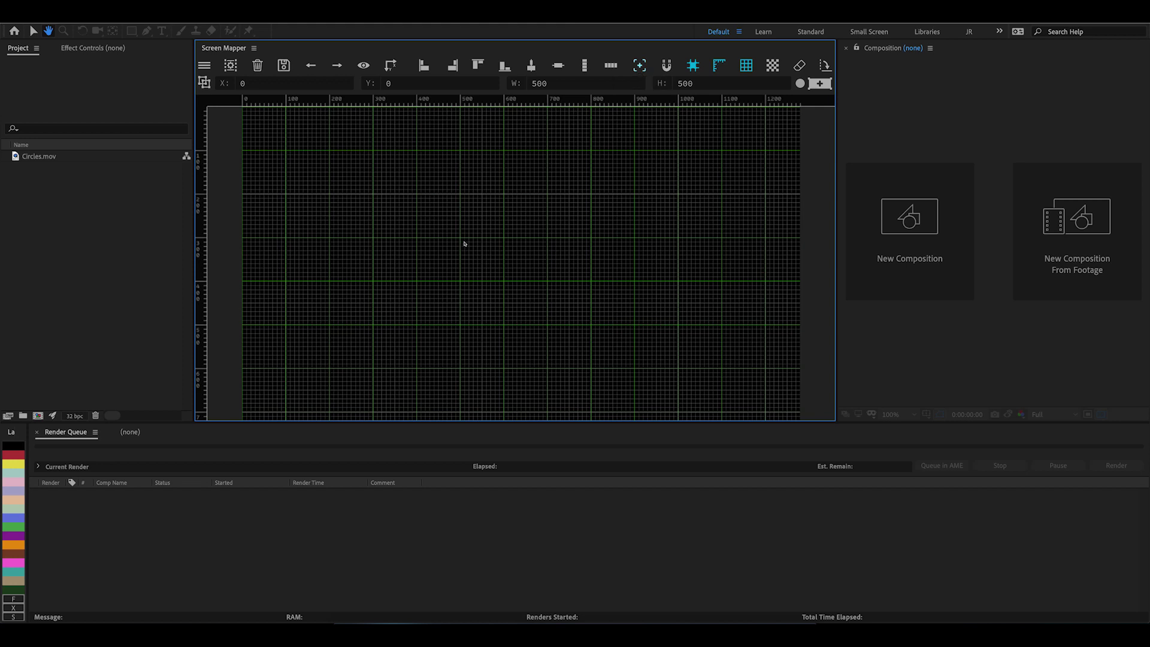
scroll(464, 244, "down", 1)
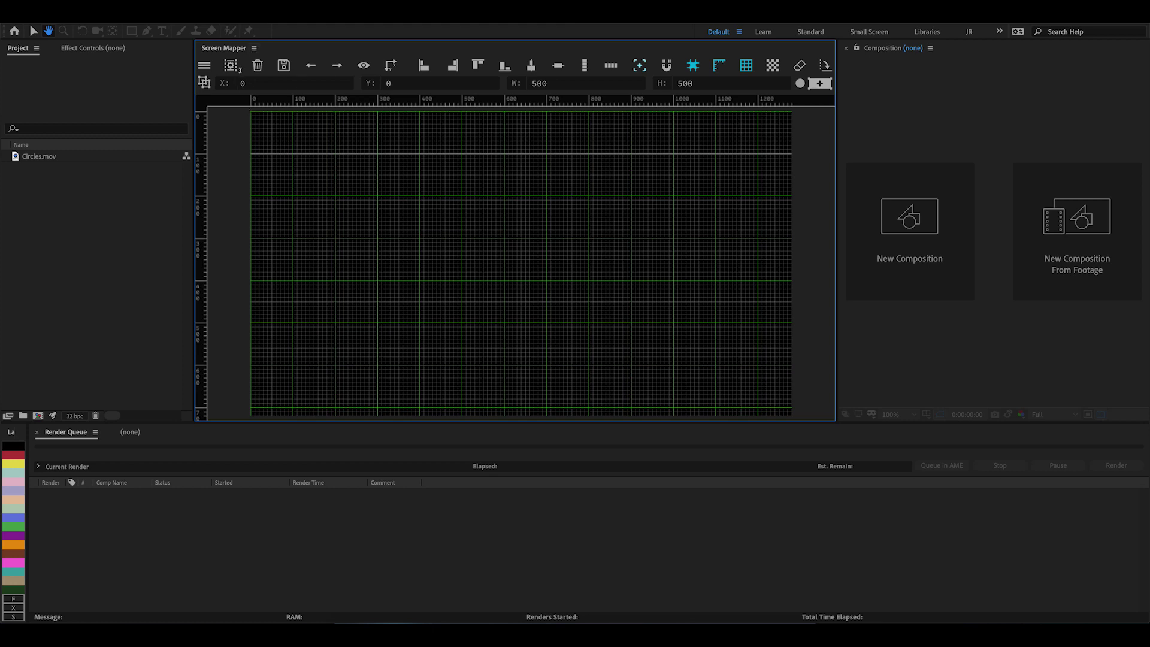
- Open Screen Mapper Preferences and review the default display sizes and After Effects export settings
left_click(254, 48)
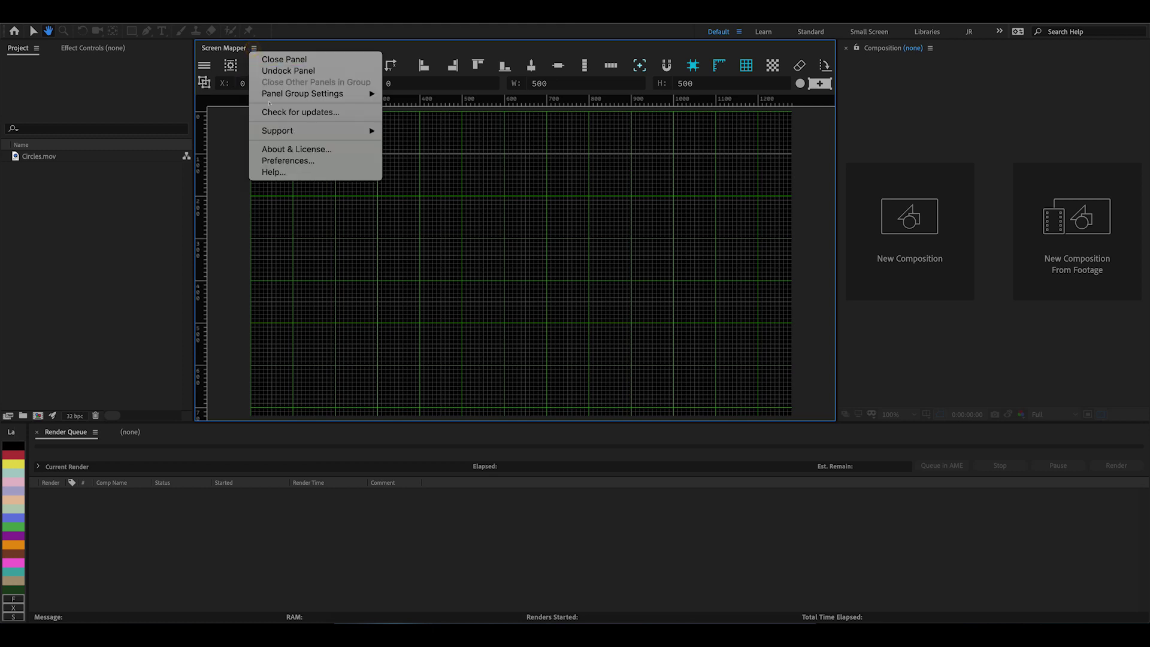
left_click(287, 161)
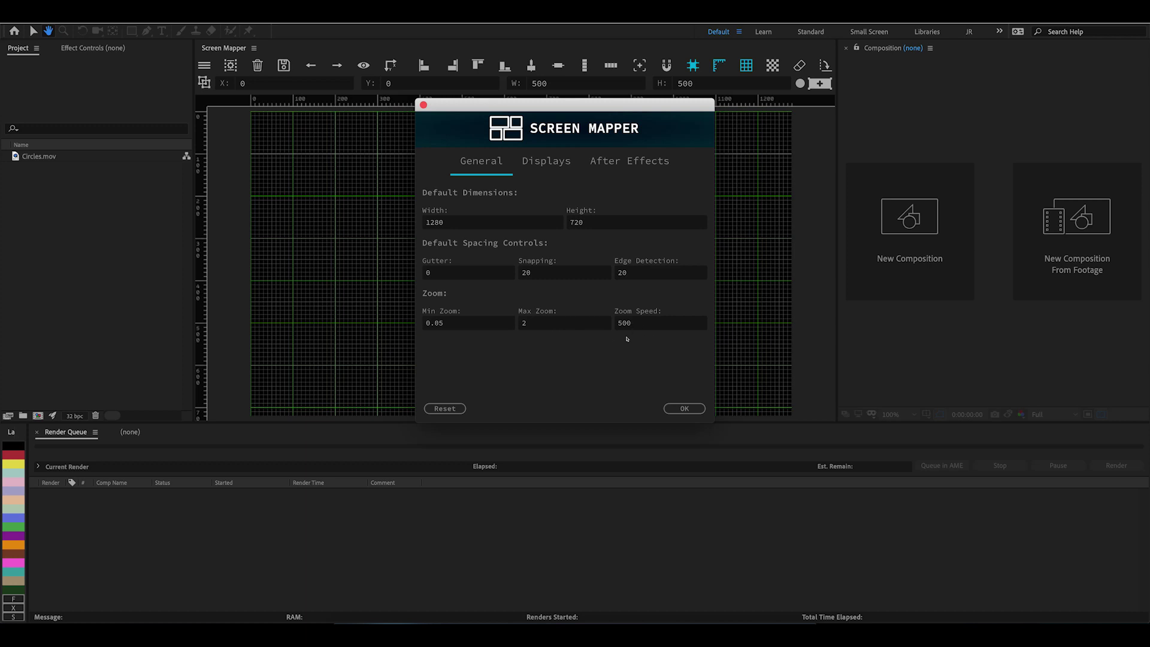
left_click(535, 159)
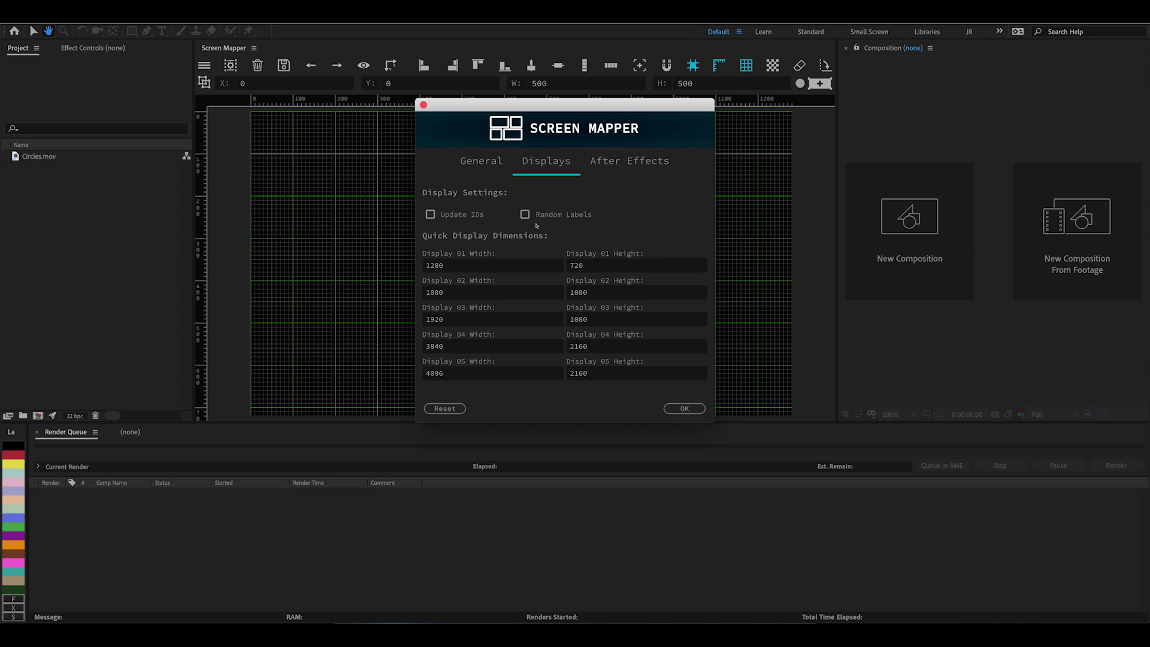
left_click(472, 259)
left_click(471, 242)
left_click(490, 352)
left_click(491, 386)
left_click(491, 265)
left_click(595, 312)
left_click(613, 166)
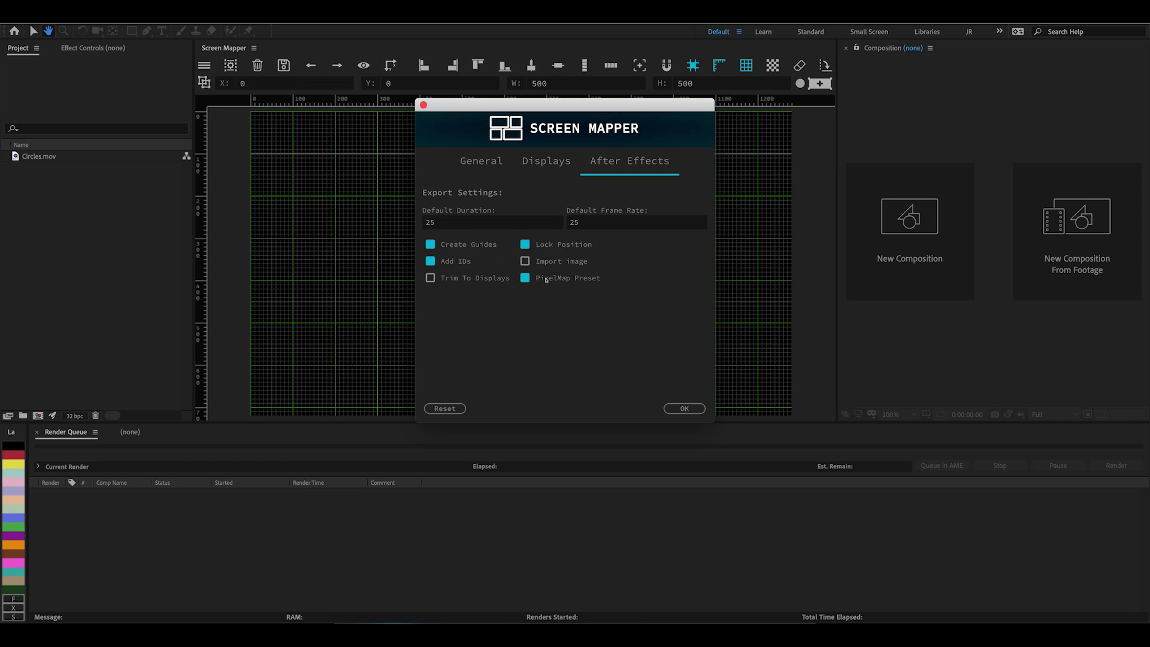
- Close Preferences, then set Project Name to SM_DEMO_2 and Gutter to 25 in Project Settings
left_click(683, 409)
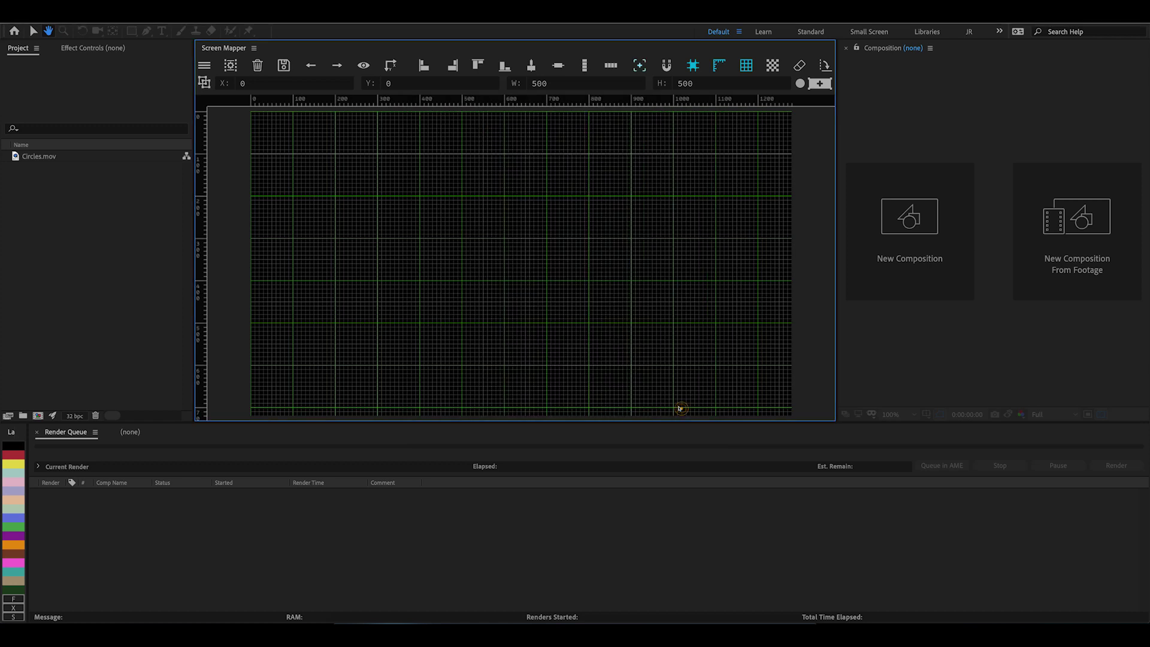
left_click(229, 65)
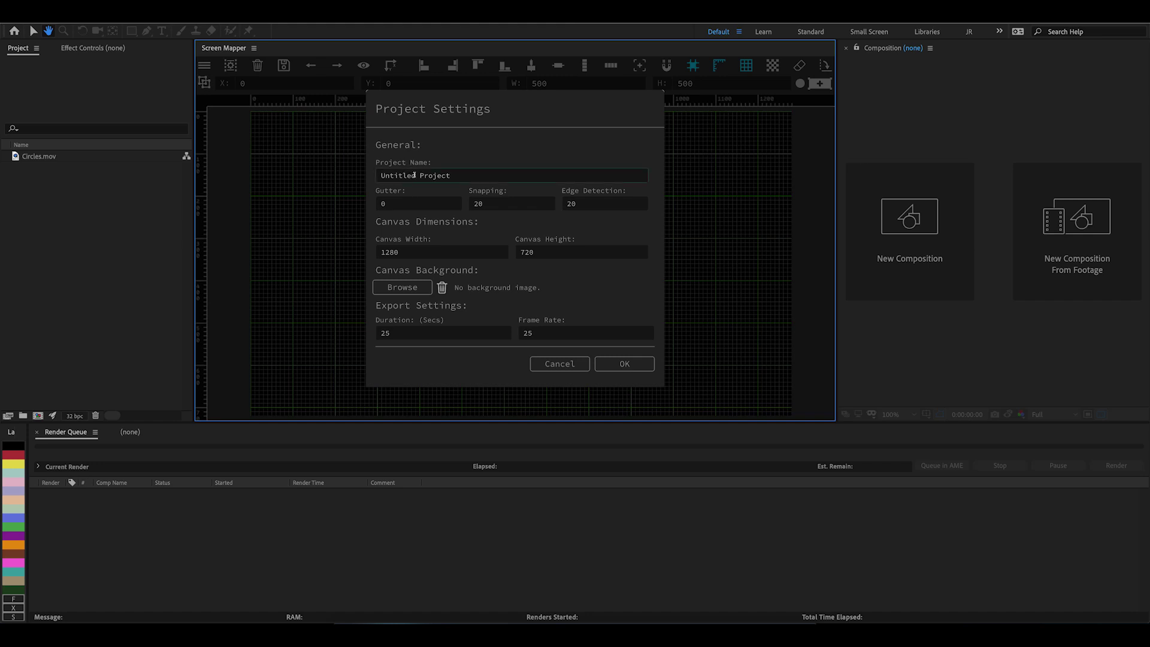
left_click_drag(470, 177, 369, 173)
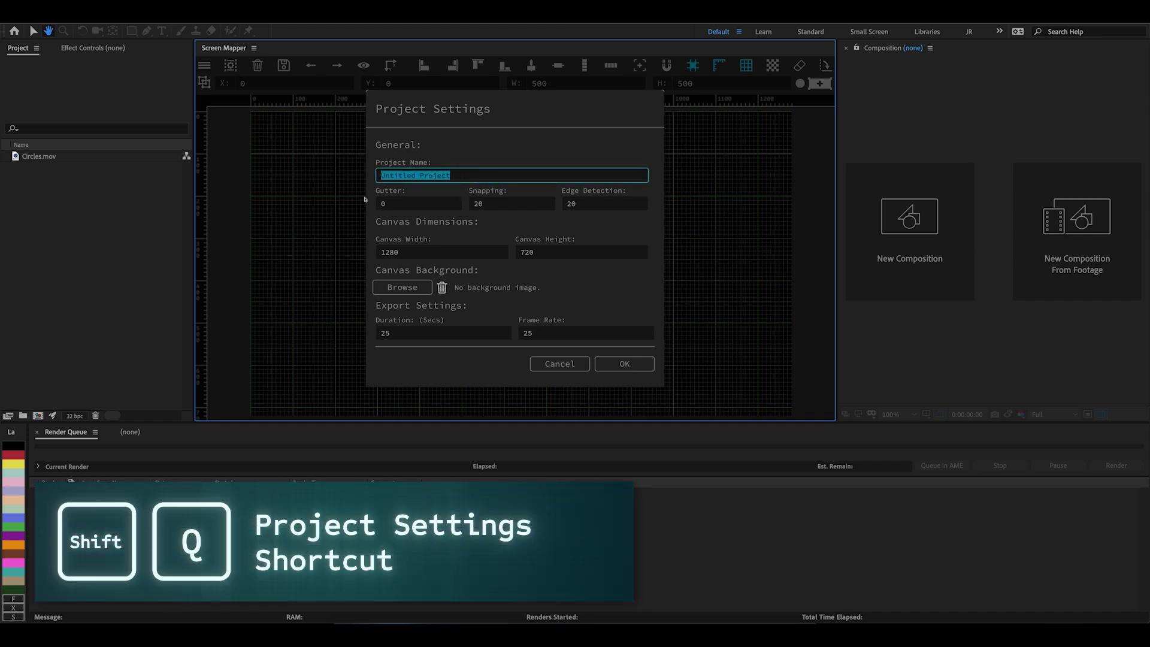
type("SM_DEMO_2")
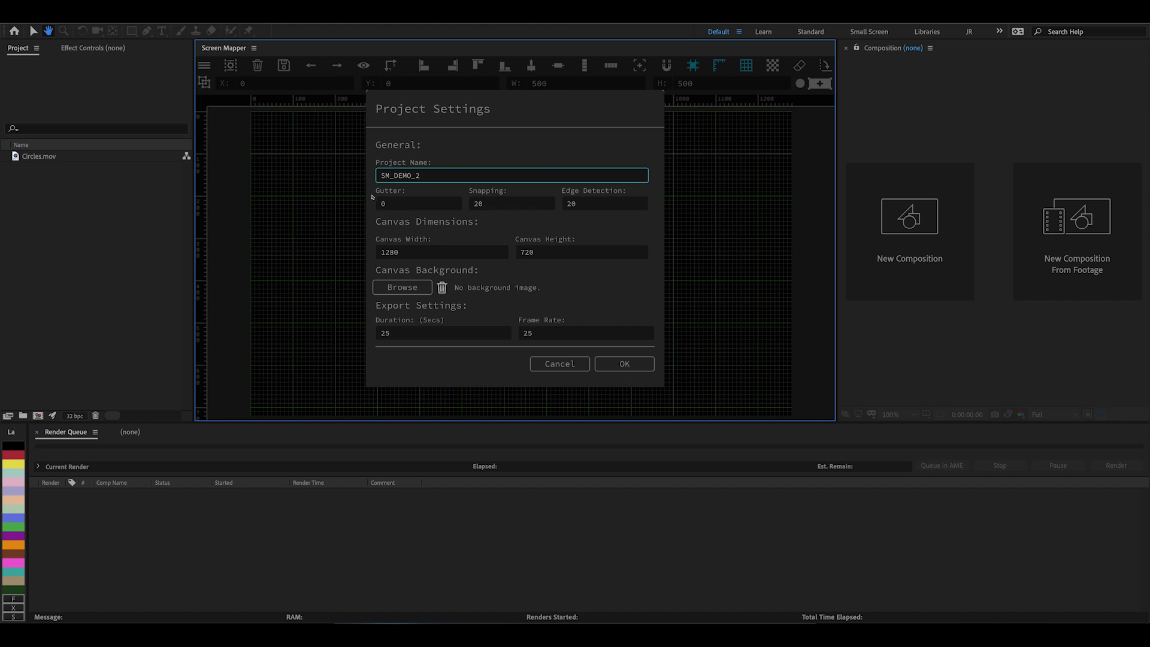
key("Tab")
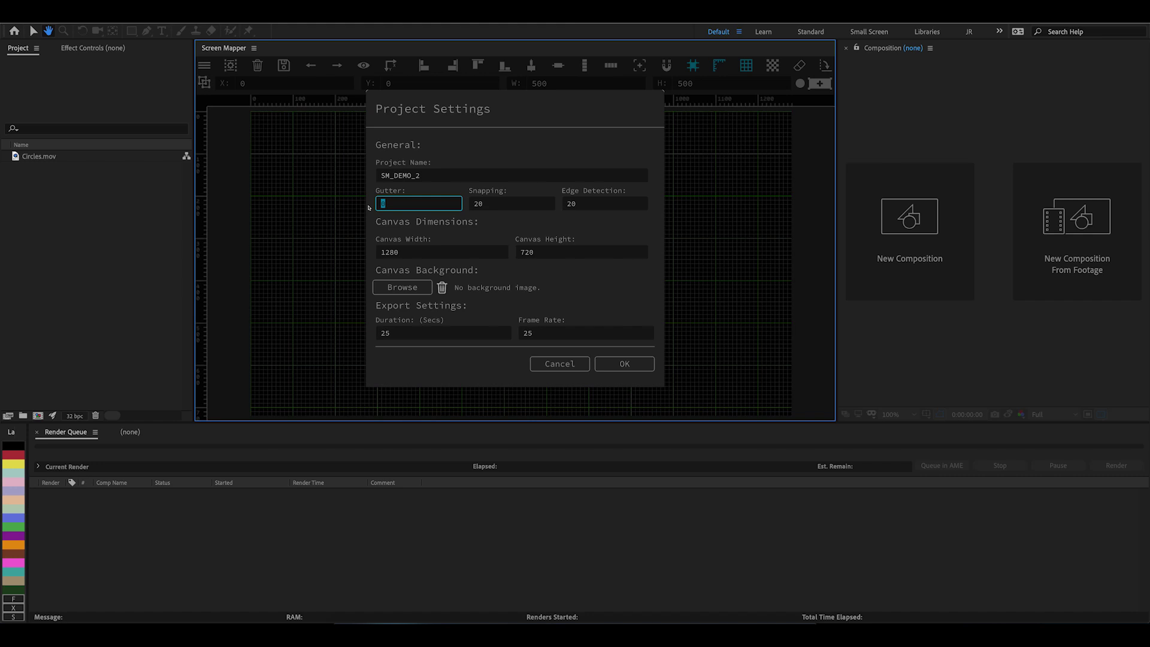
type("25")
left_click(490, 203)
left_click(596, 363)
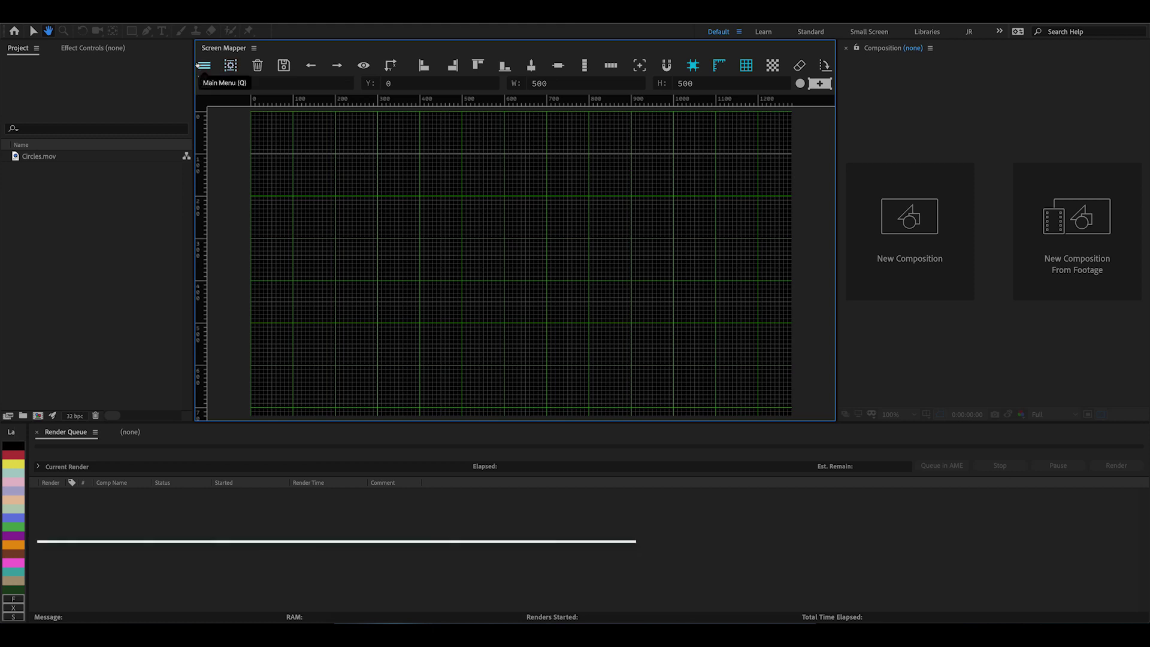
key("q")
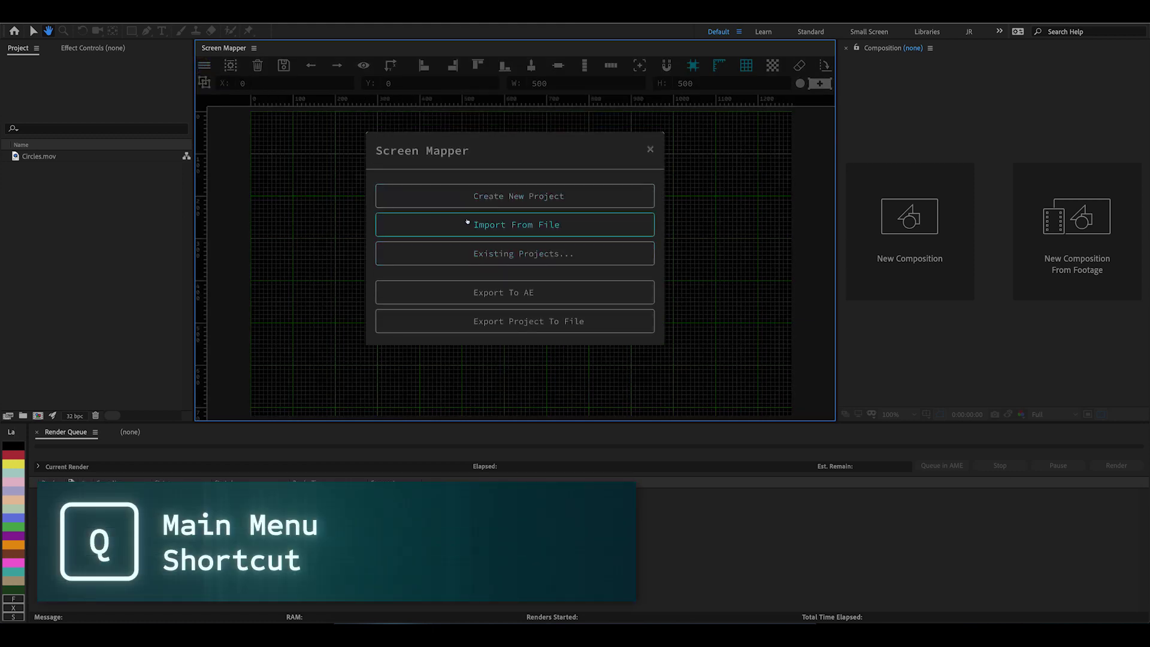
left_click(450, 248)
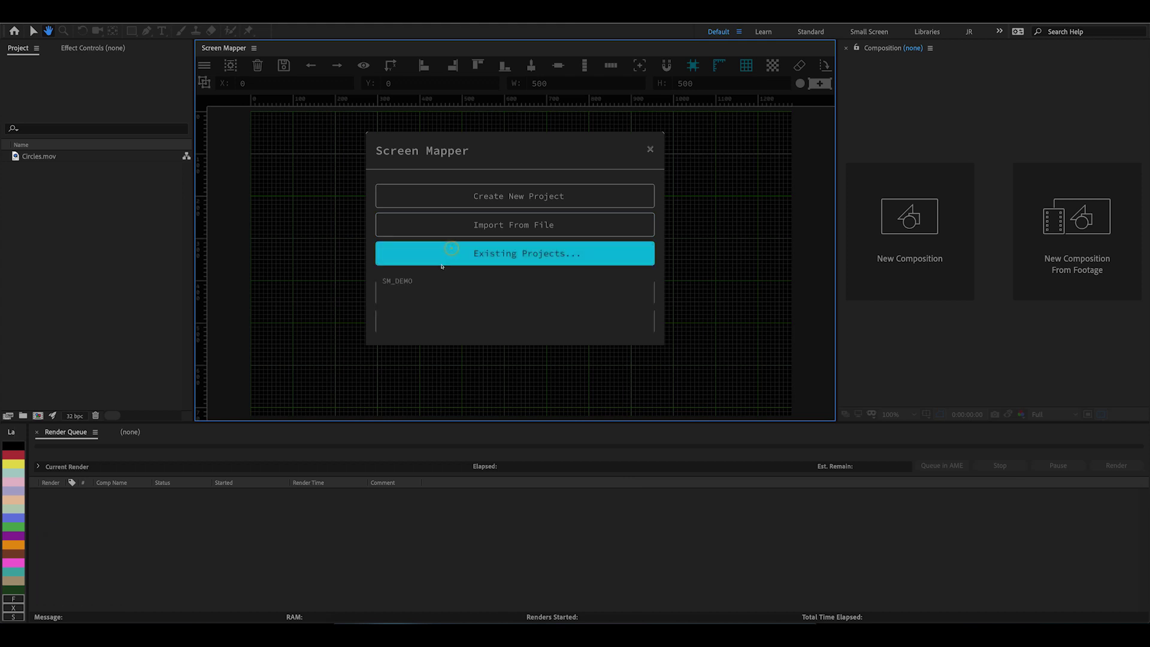
left_click(410, 281)
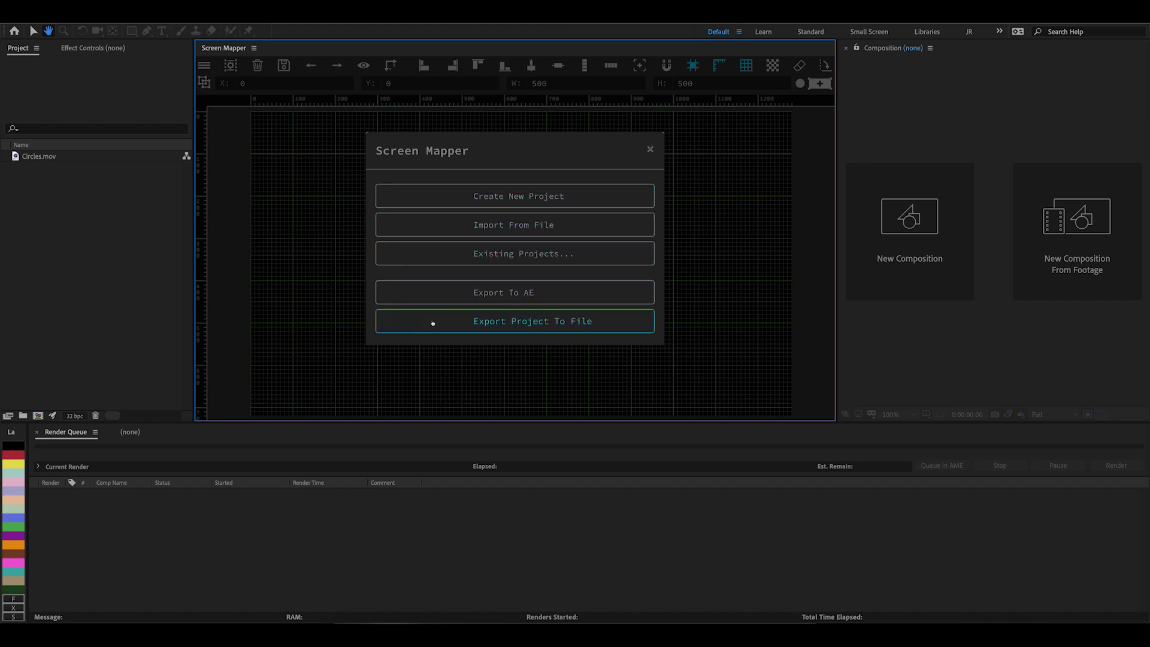
left_click(649, 149)
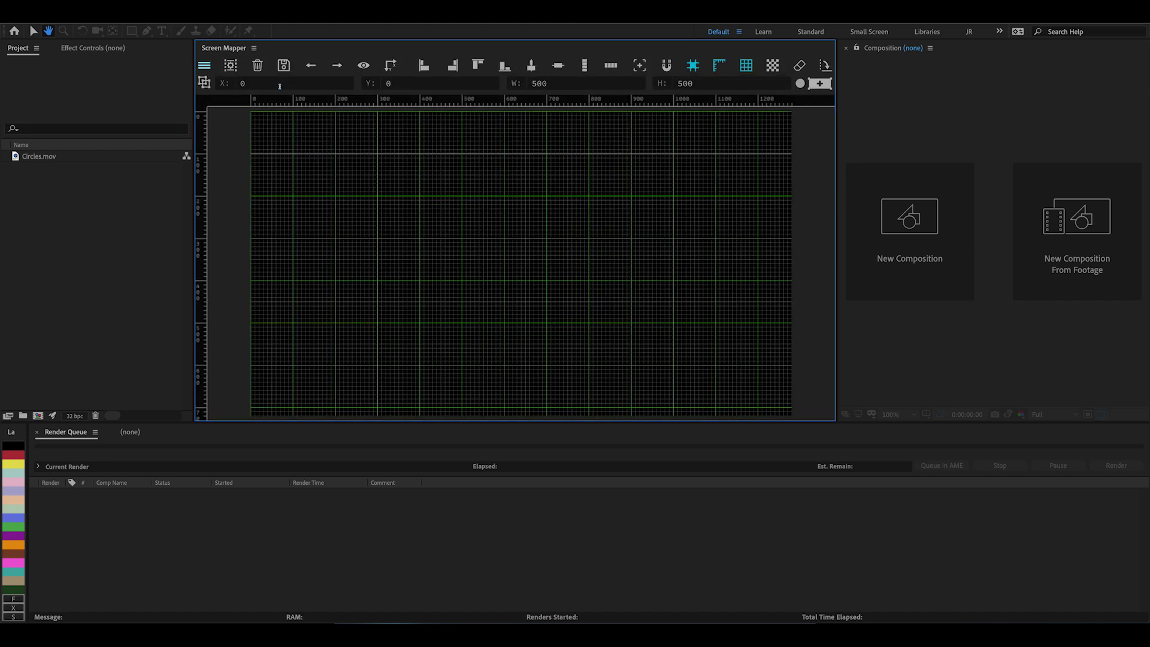
- Add red display 01, sized 500 × 500, at X 0, Y 0
left_click(233, 82)
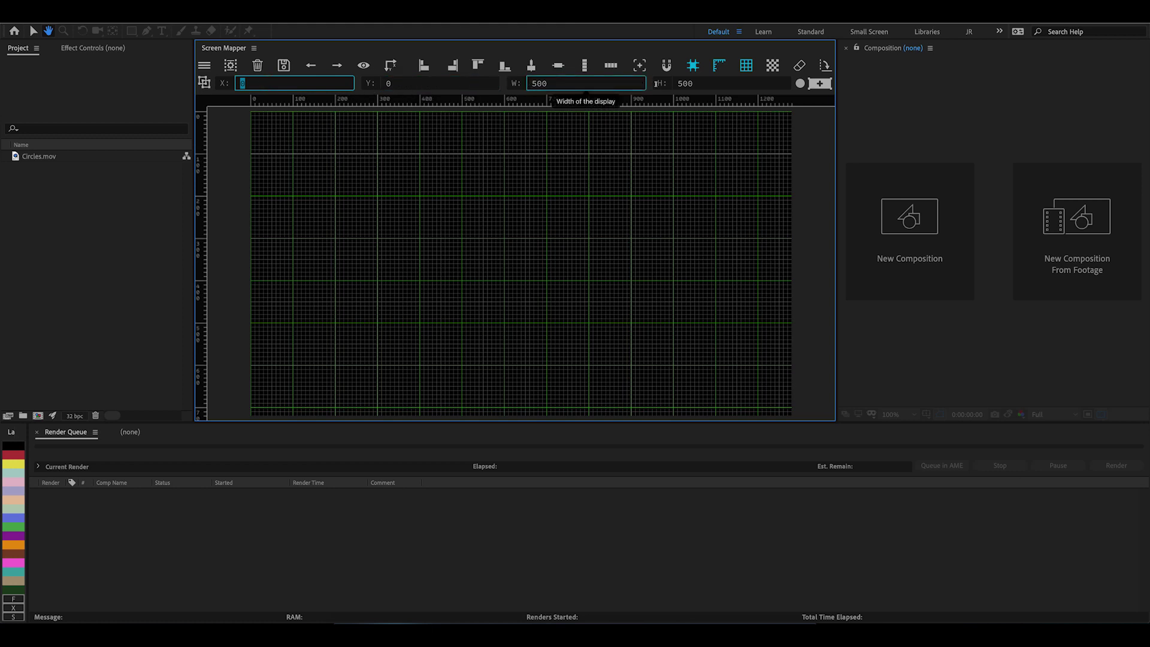
left_click(800, 83)
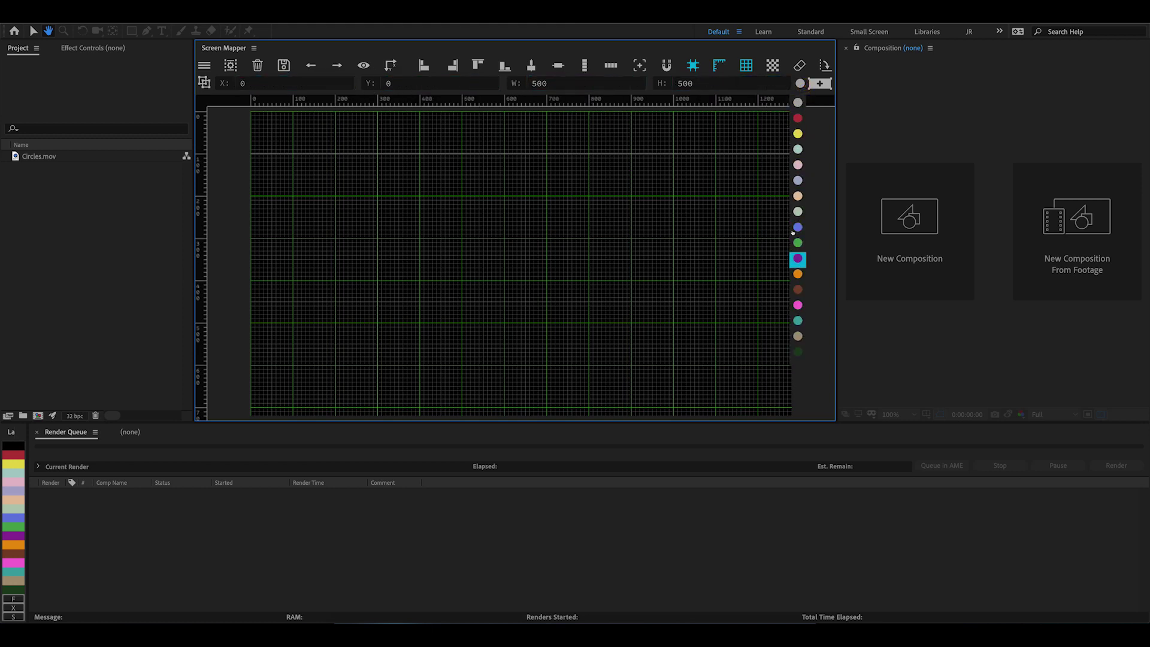
left_click(797, 118)
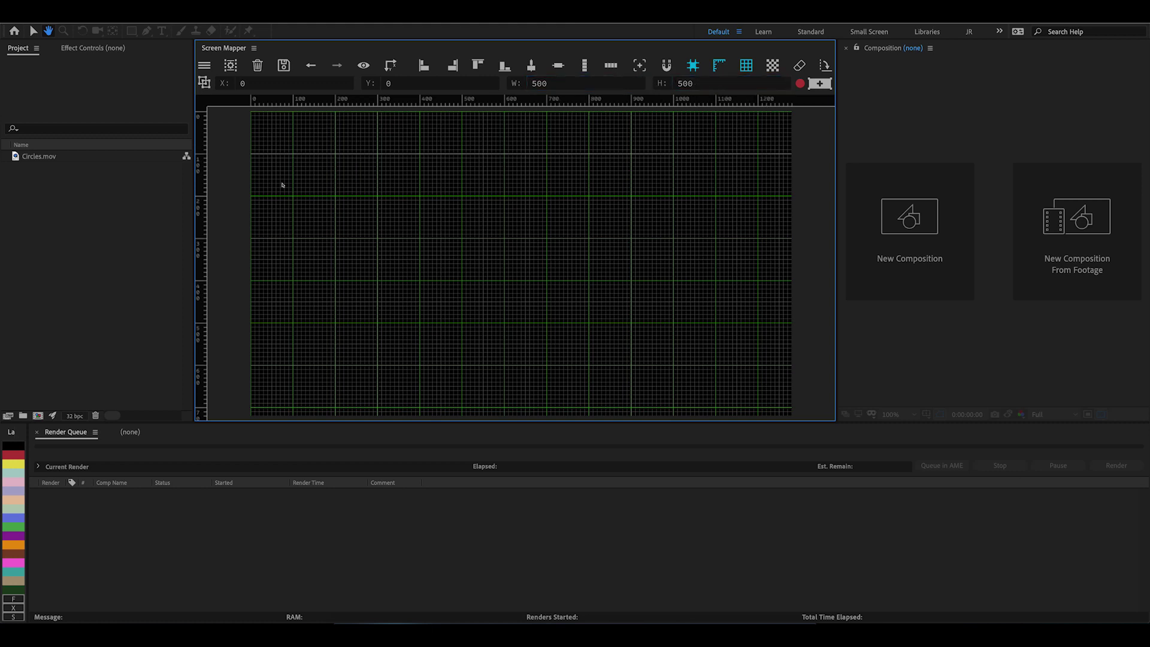
left_click(818, 83)
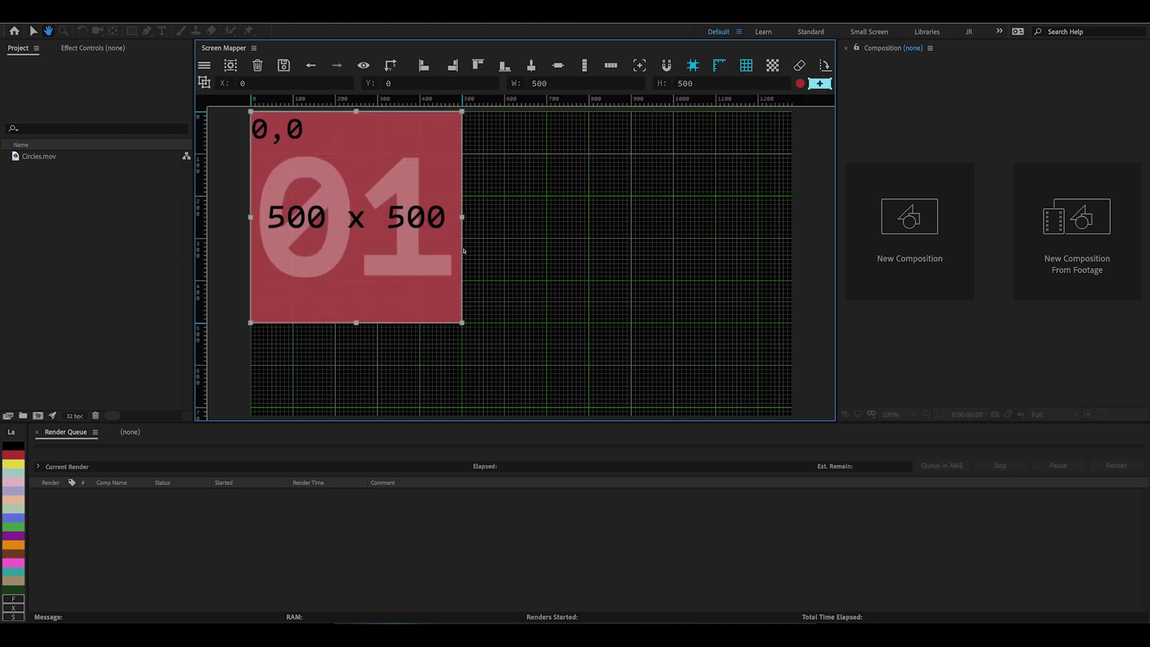
- Drag and stretch the red display around the grid, ending at 195,54 and 500 x 547
scroll(461, 252, "down", 2)
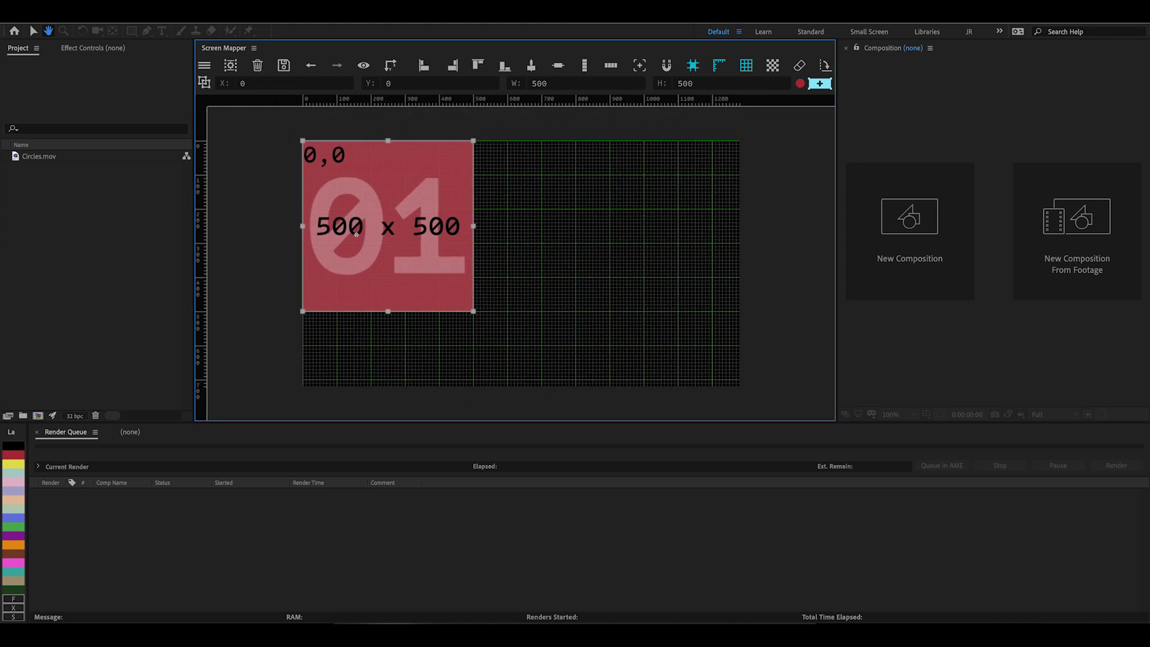
left_click_drag(369, 200, 259, 174)
left_click_drag(352, 216, 399, 190)
left_click_drag(425, 276, 406, 270)
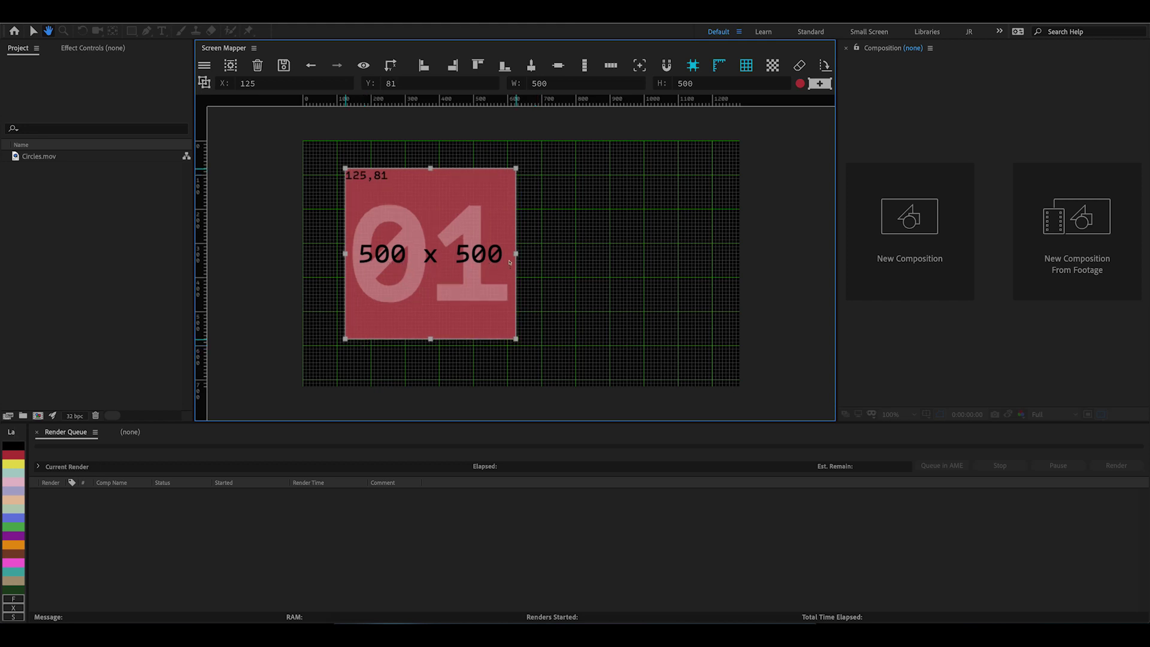
left_click_drag(515, 253, 539, 327)
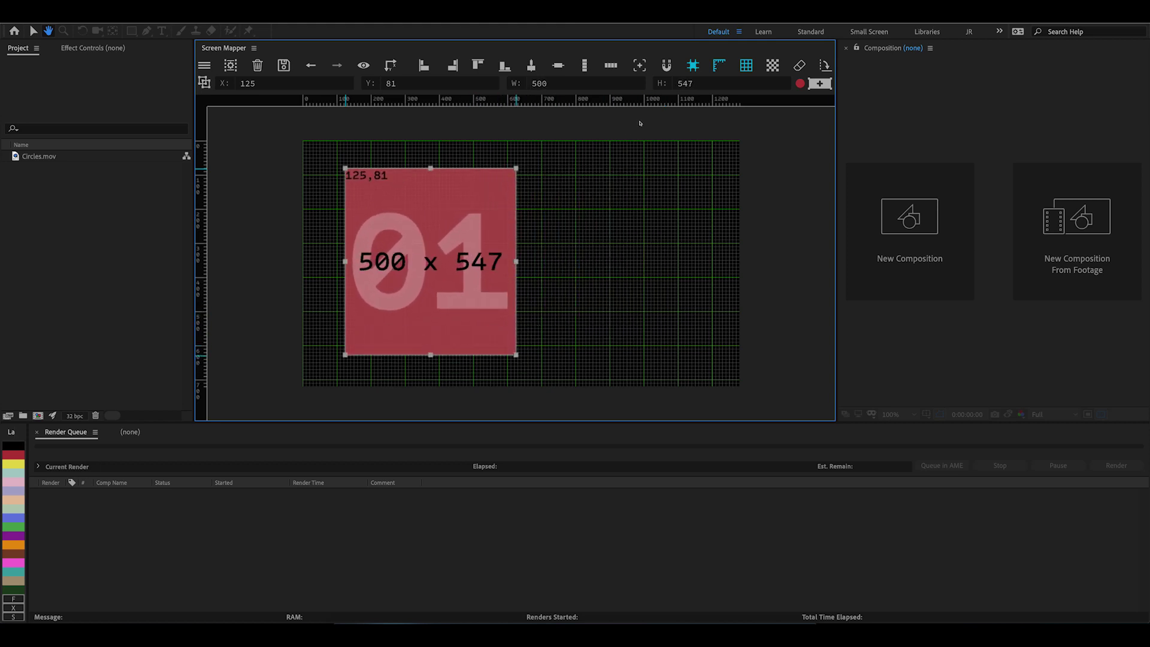
left_click_drag(493, 233, 517, 223)
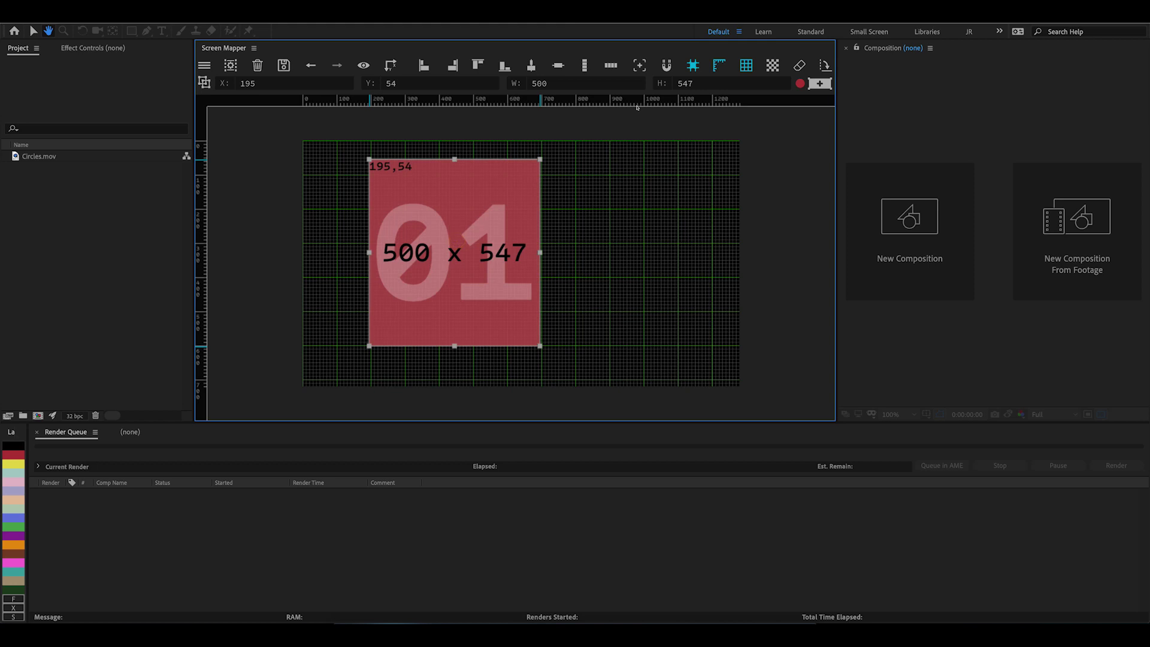
- Set the display's height back to 500 and apply it with Add/Update
left_click(704, 83)
key("BackSpace")
key("BackSpace")
type("00")
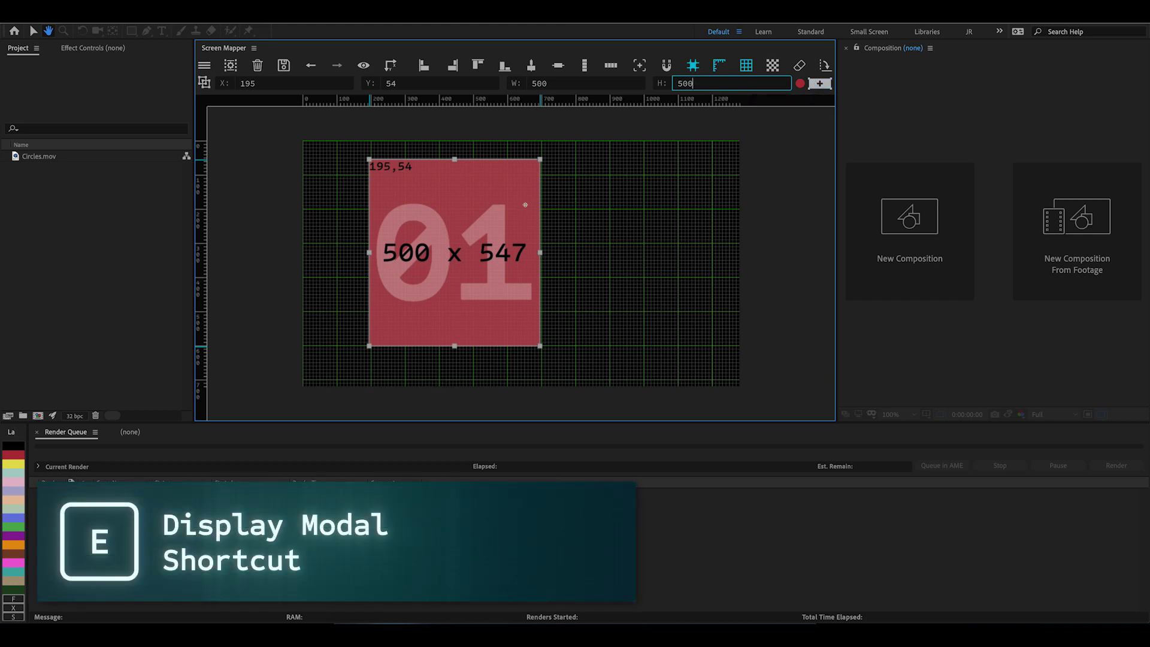
left_click(820, 83)
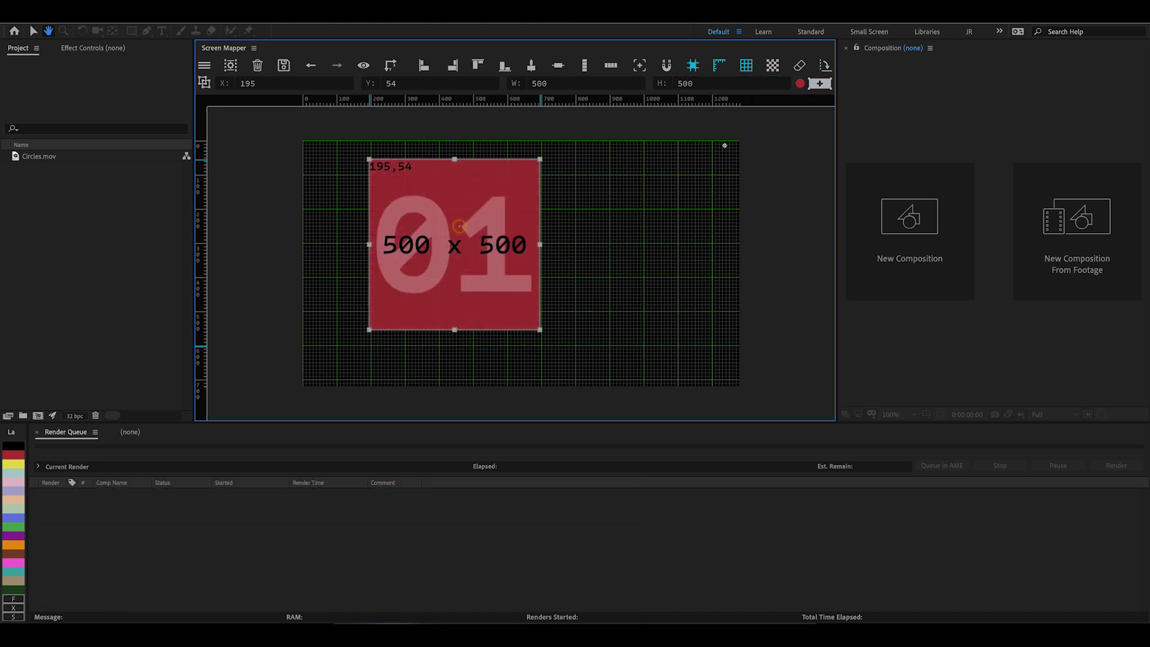
- Recolour display 01 green from the colour list, trying yellow first
left_click(799, 85)
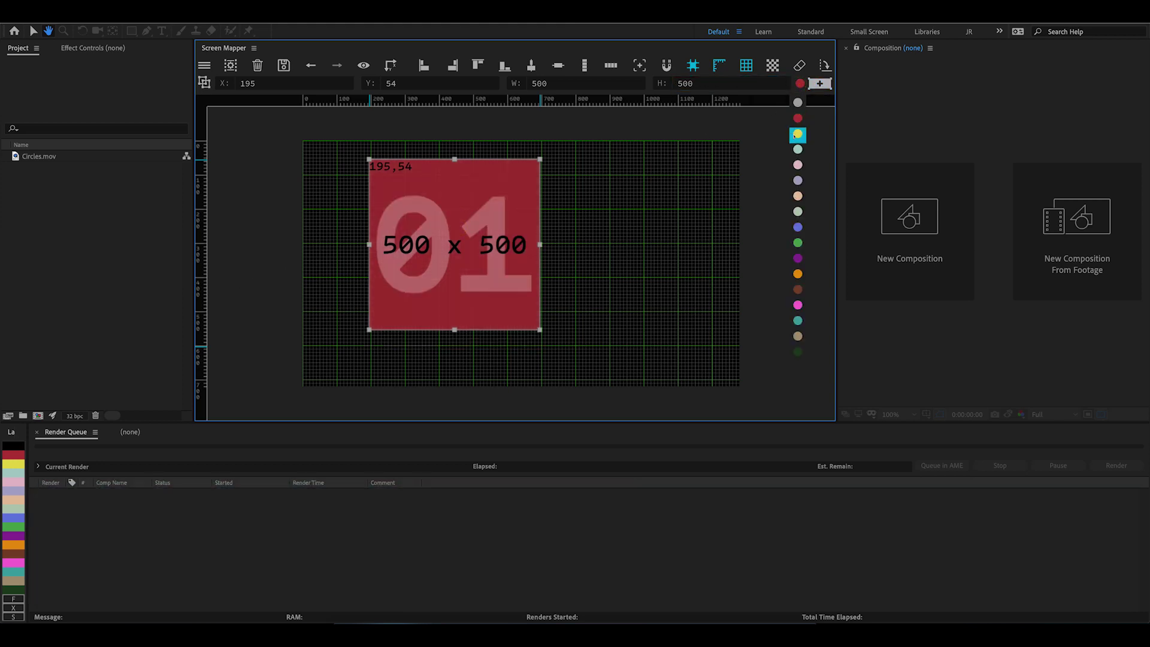
left_click(793, 112)
left_click(799, 83)
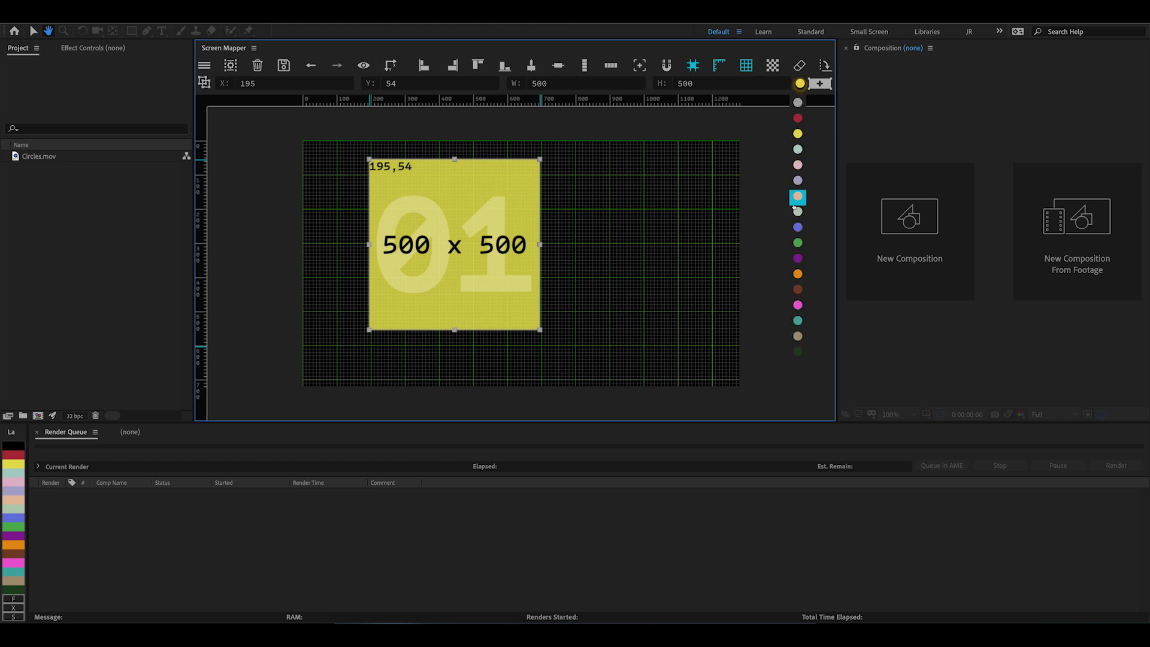
left_click(793, 240)
- Drag the green display, then nudge it with the W, A, S, D keys to exactly 288,117
left_click_drag(440, 231, 427, 273)
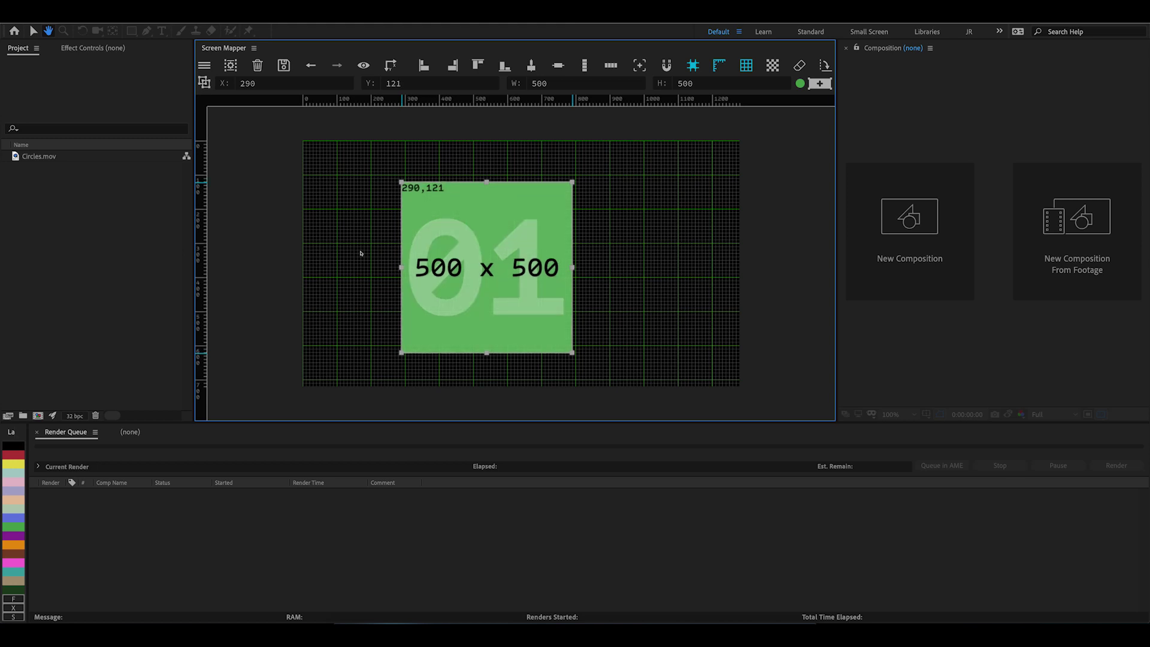
key("w")
key("w")
key("w")
key("w")
key("w")
key("w")
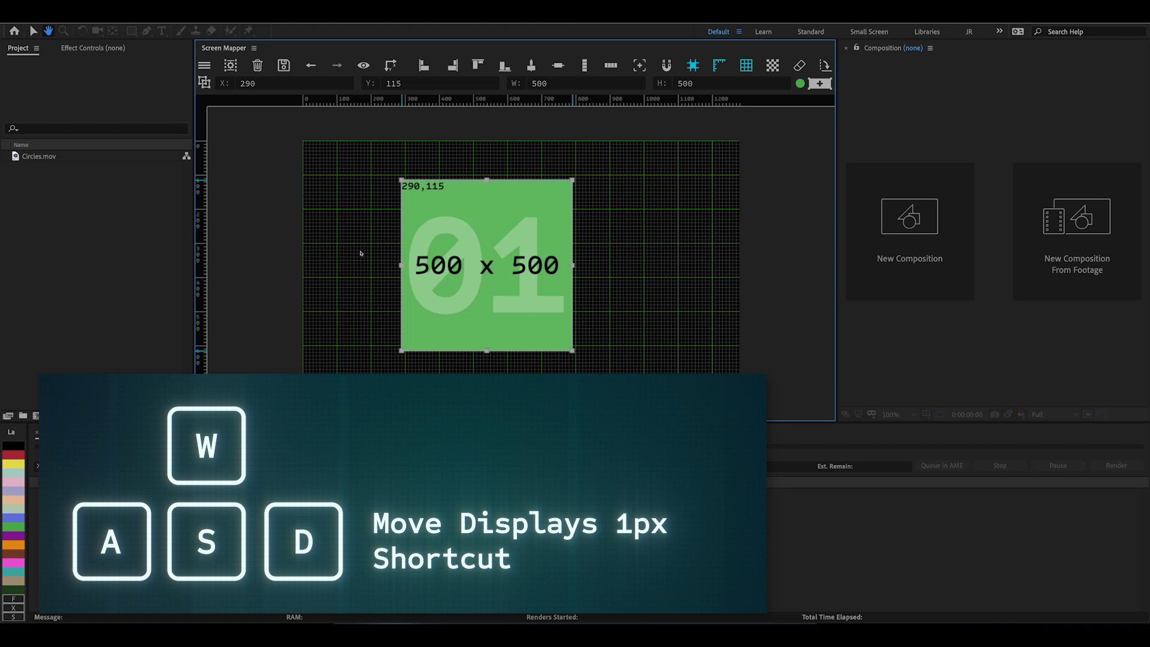
key("w")
key("w")
key("a")
key("a")
key("a")
key("a")
key("a")
key("a")
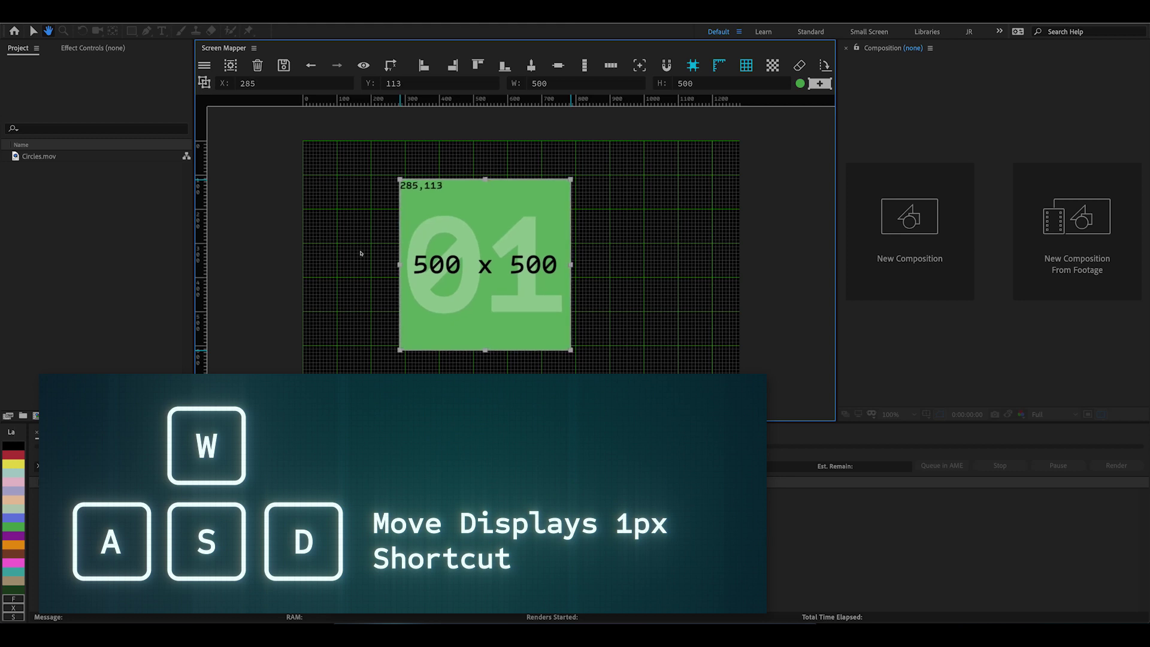
key("s")
key("s")
key("s")
key("s")
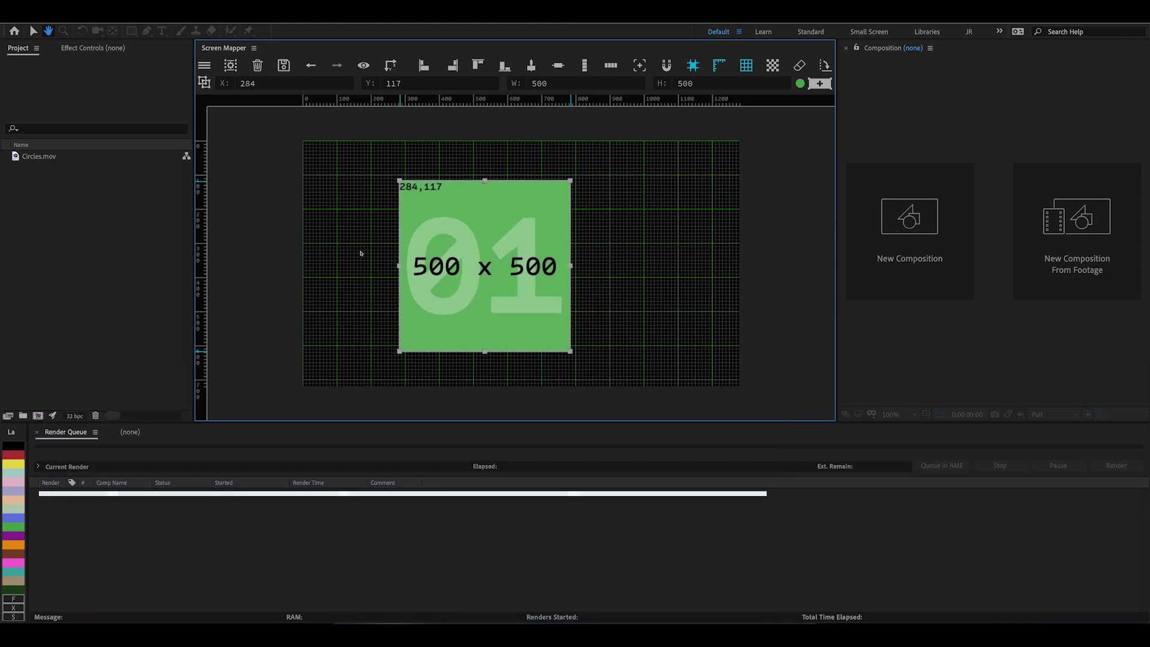
key("d")
key("d")
key("d")
key("d")
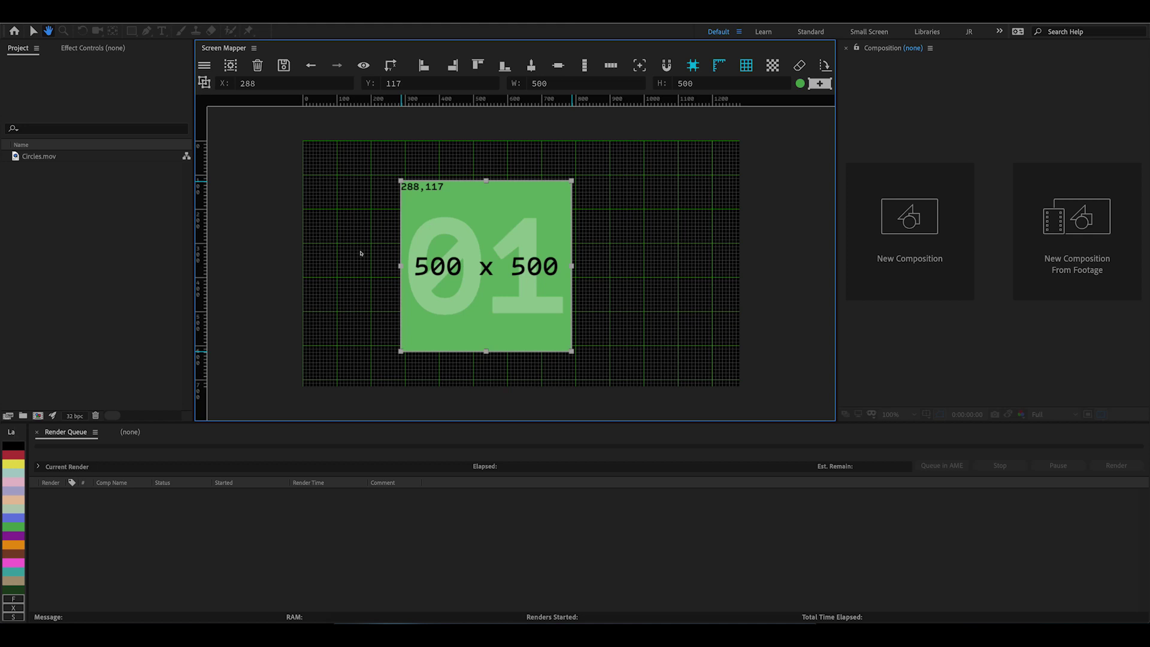
- Add a new red display 02 at X 0, Y 0
left_click(592, 223)
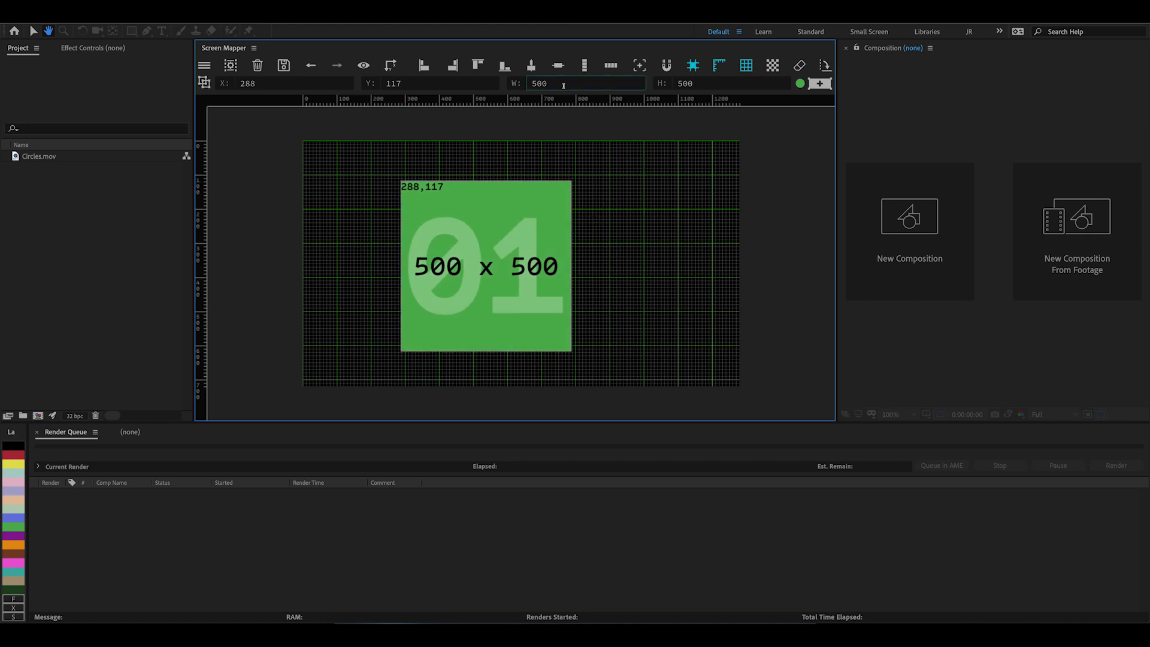
left_click(282, 83)
type("0")
left_click(419, 84)
type("0")
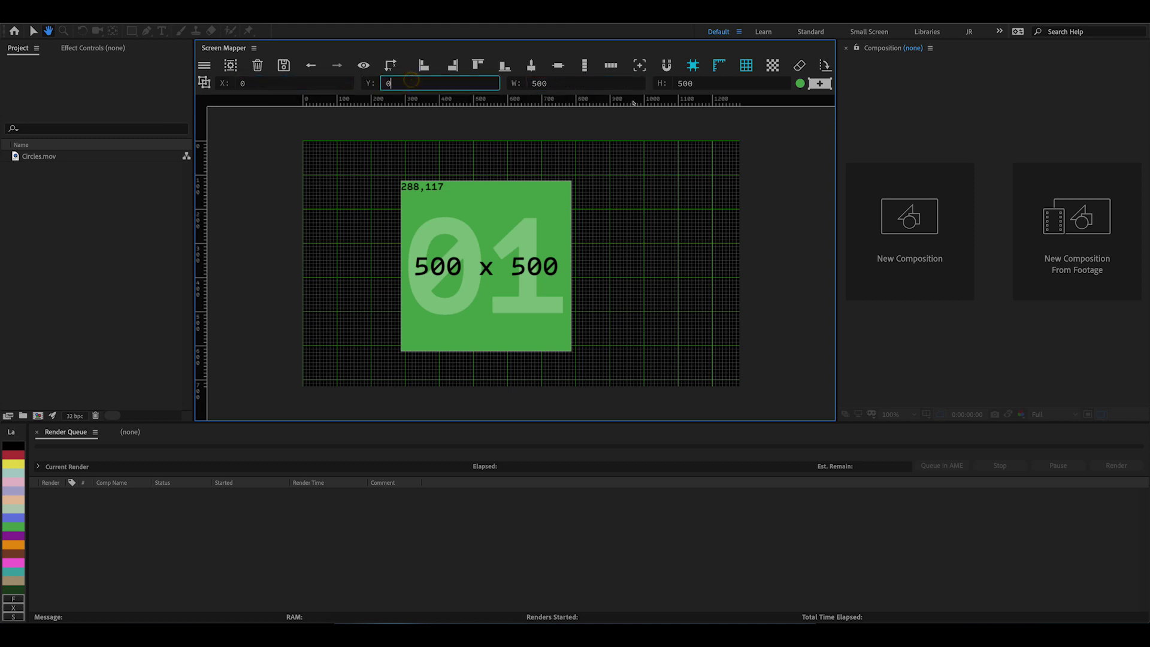
left_click(800, 83)
left_click(796, 120)
left_click(818, 84)
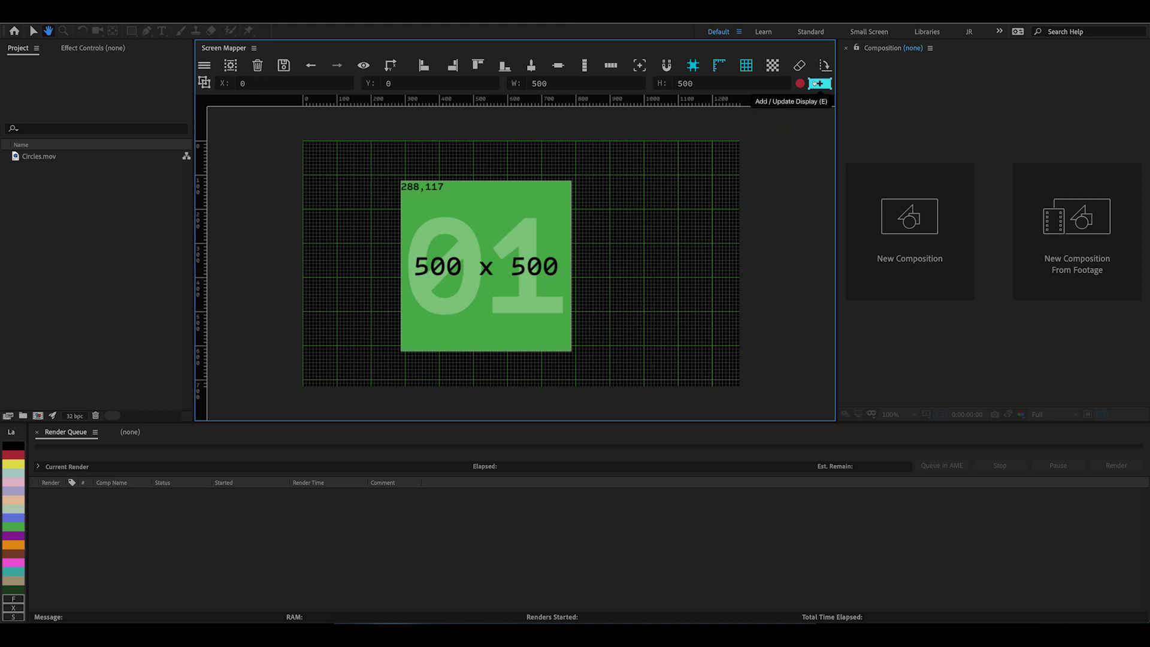
- Move display 01 aside to 616,129 and narrow it to width 200
left_click_drag(520, 185, 631, 190)
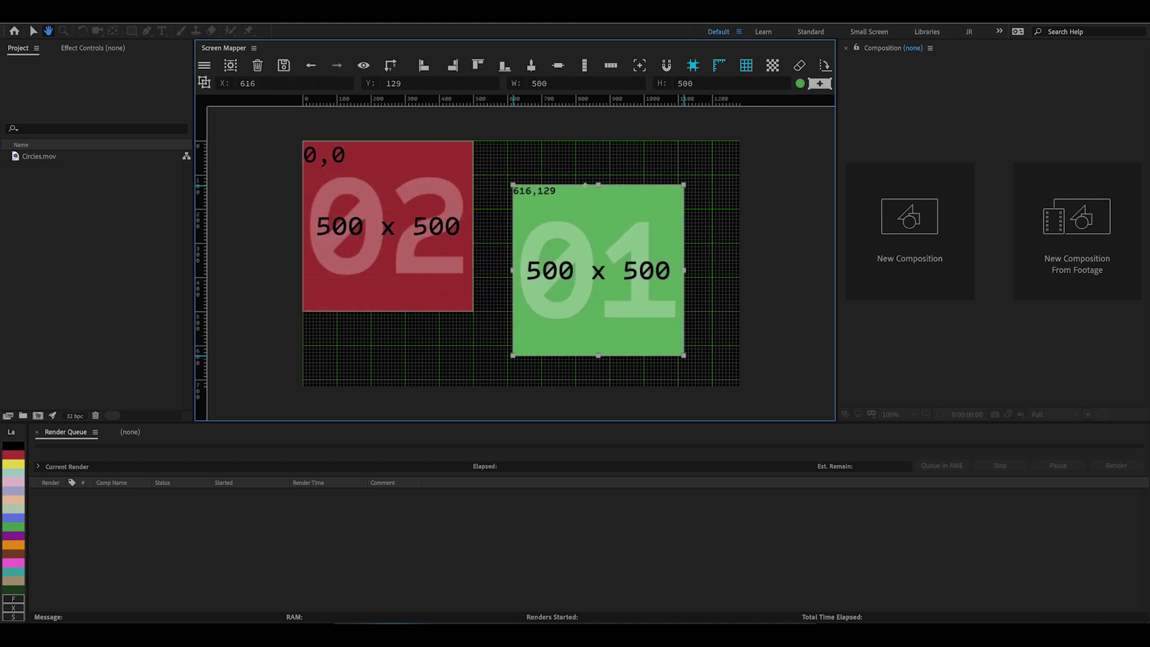
double_click(539, 83)
type("200")
left_click(819, 83)
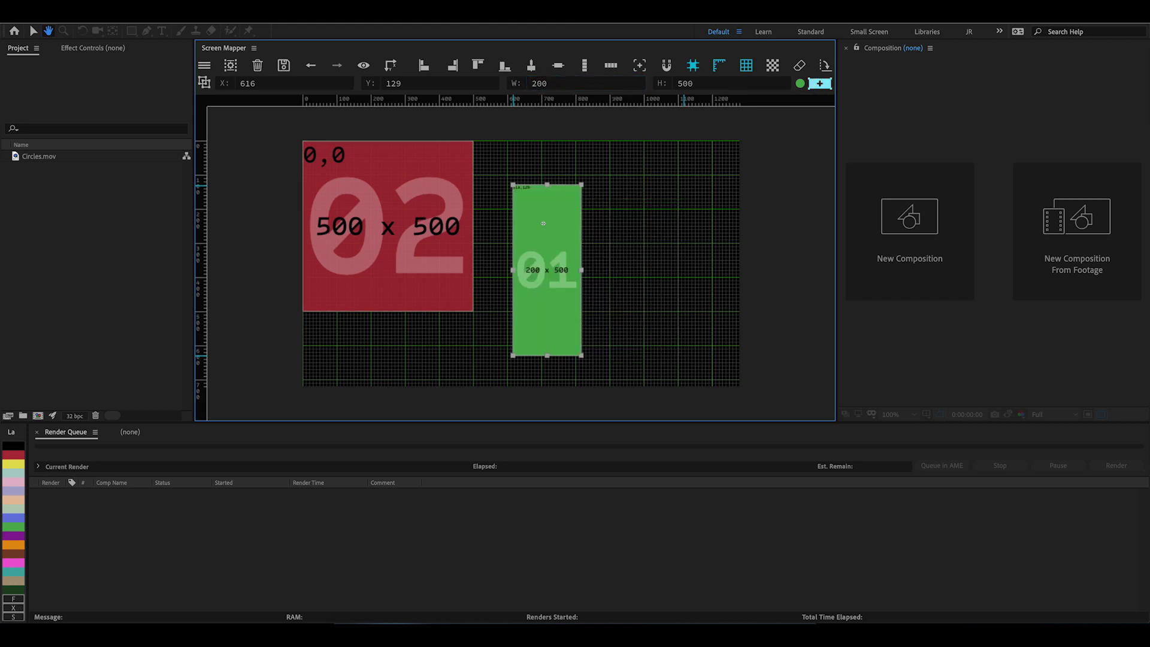
- Change the project Gutter from 25 to 0, then drag display 01 flush against display 02
left_click_drag(543, 223, 515, 188)
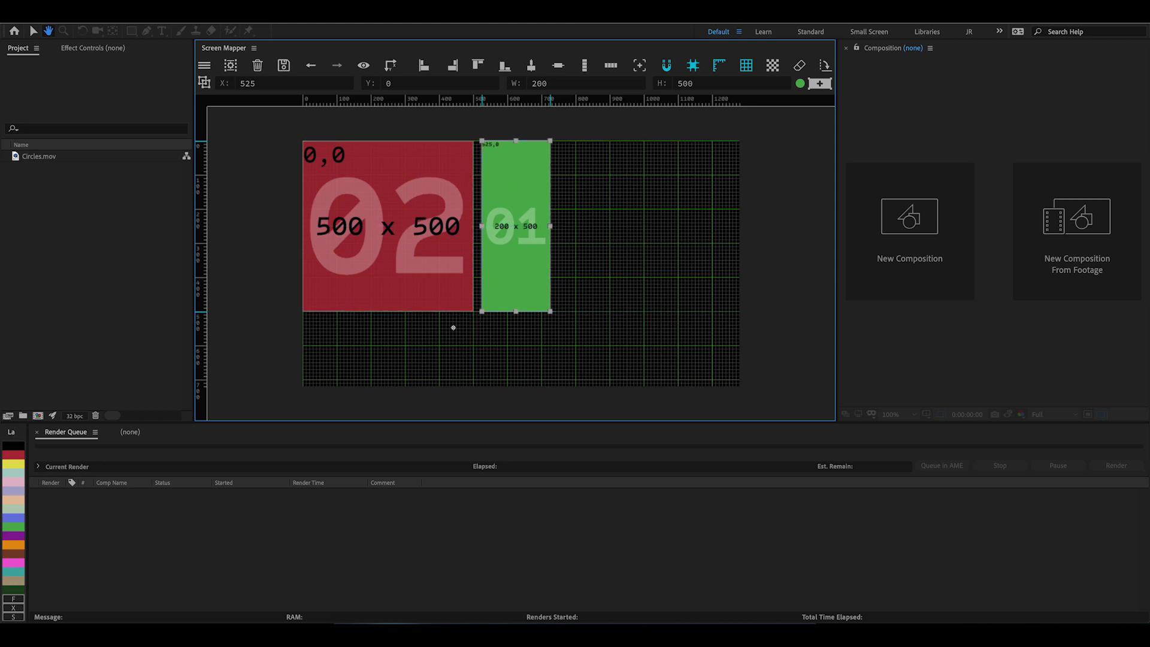
left_click(230, 65)
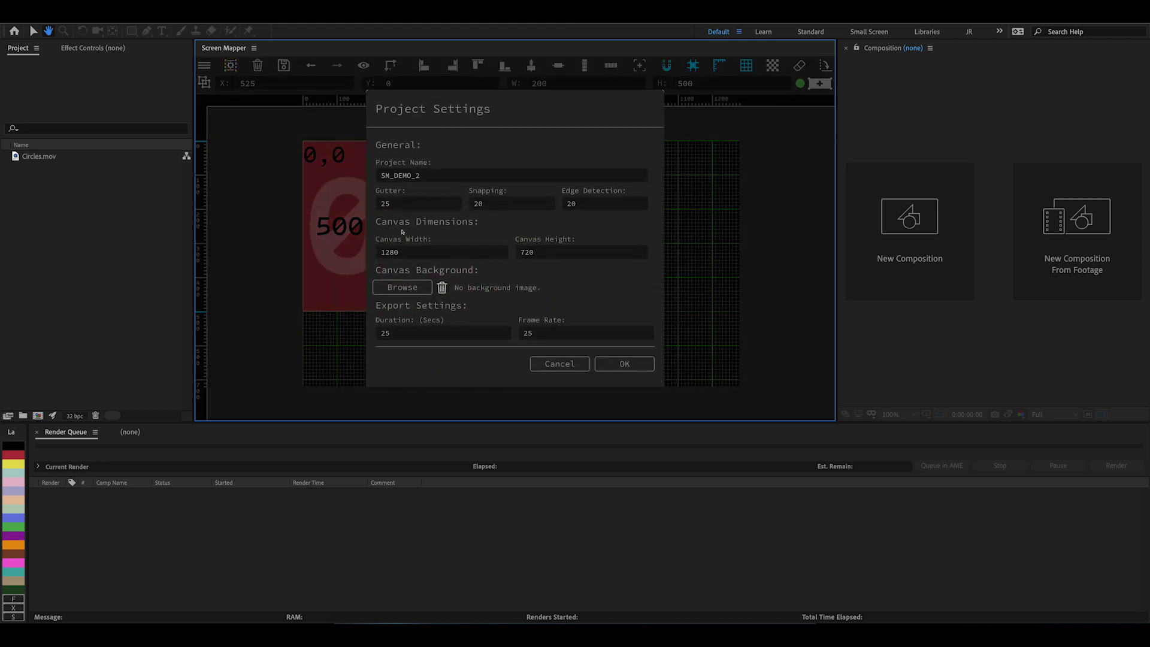
left_click(401, 202)
type("0")
left_click(623, 363)
mouse_move(527, 223)
left_mouse_down()
mouse_move(558, 223)
mouse_move(510, 230)
left_mouse_up()
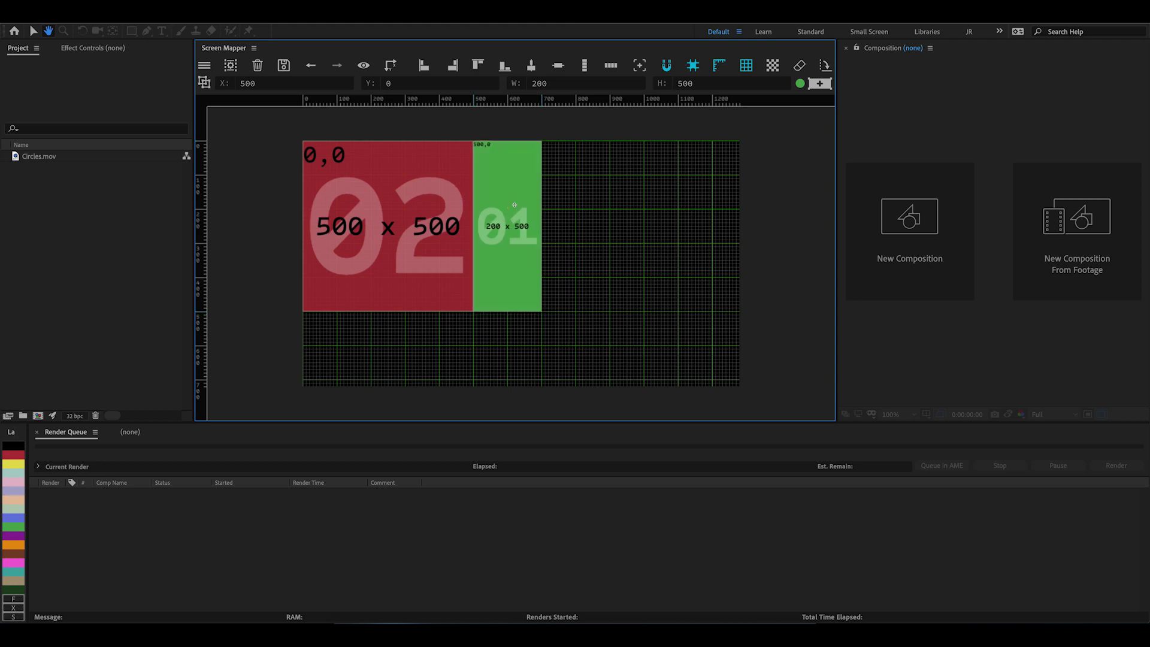
- Move display 01 to 660,67, cycle its label colour to orange, and drag display 02 to 84,67
left_click_drag(522, 227, 565, 248)
key("l")
key("l")
key("l")
key("l")
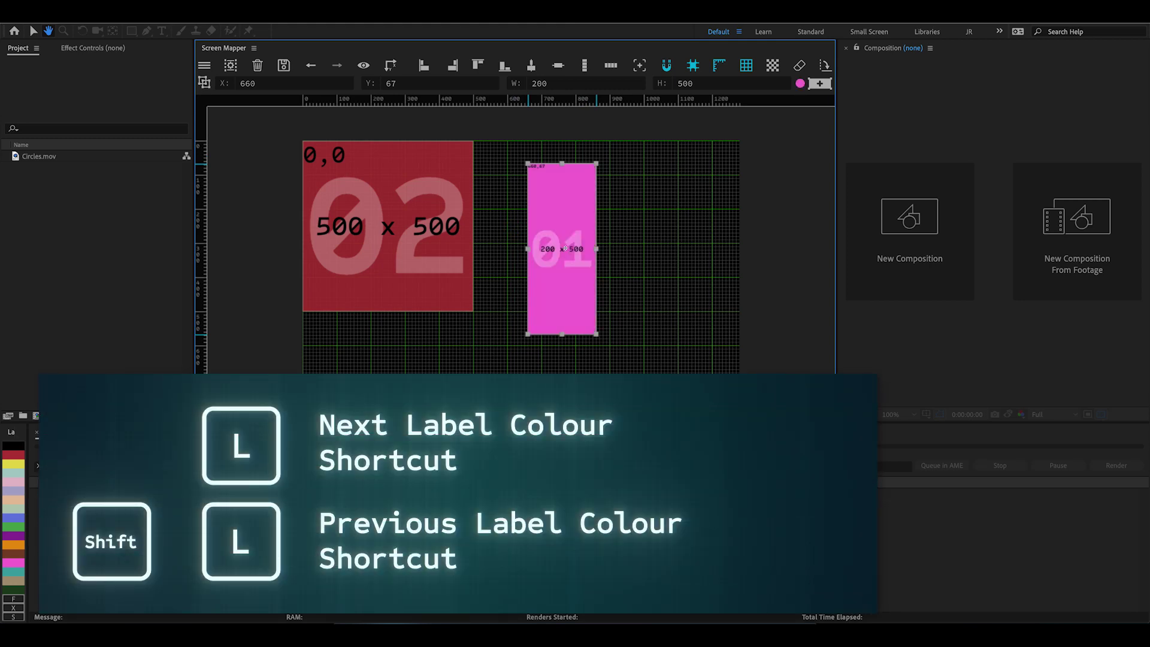
key("l")
key("l")
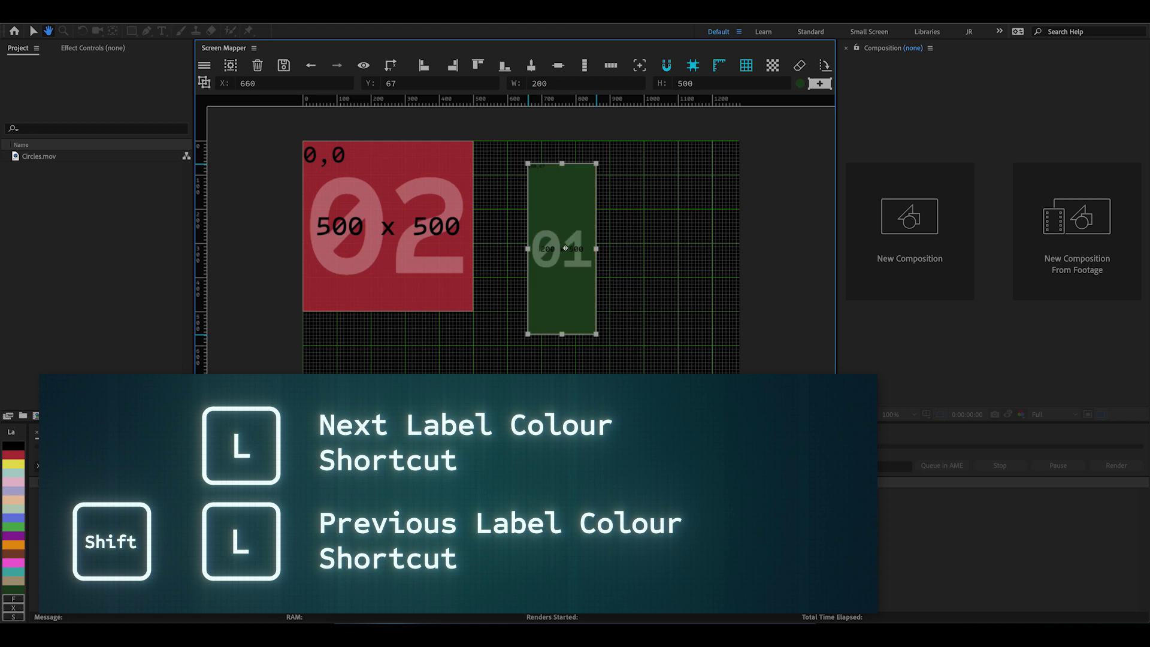
key("shift+l")
key("shift+l")
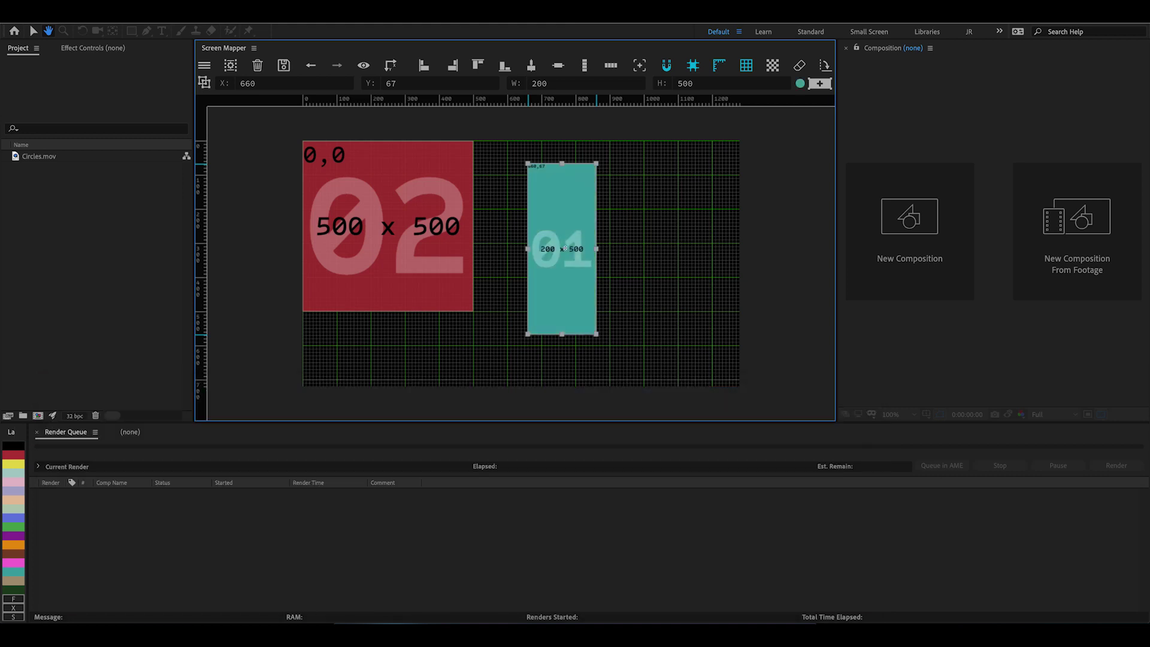
key("shift+l")
key("shift+l")
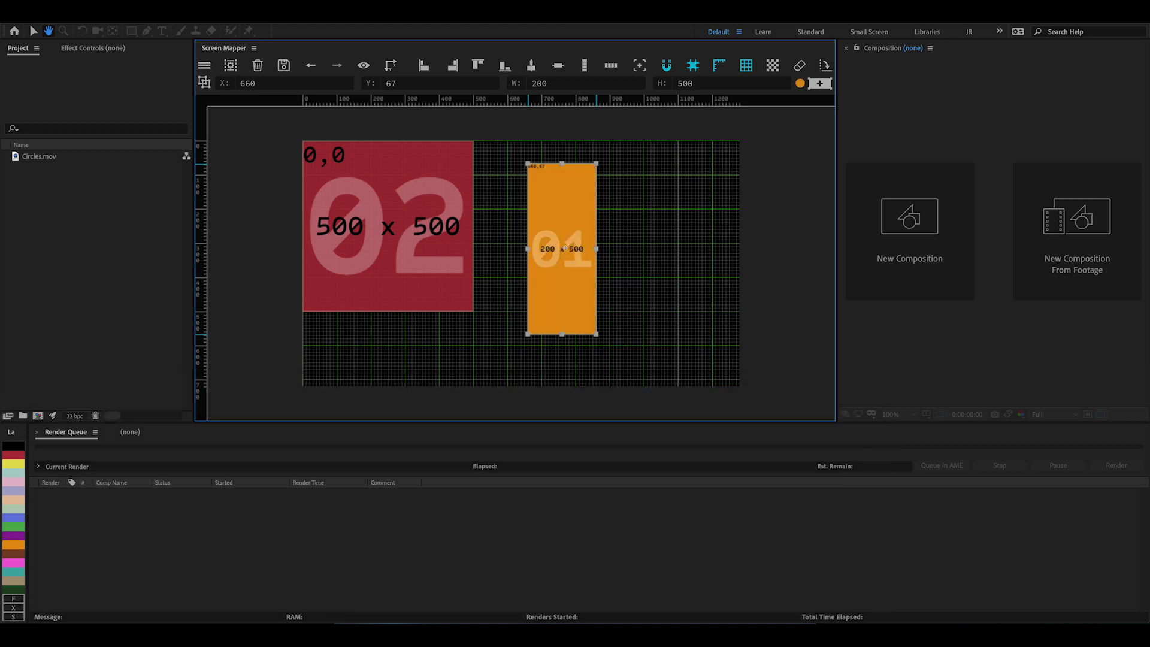
left_click_drag(392, 239, 430, 253)
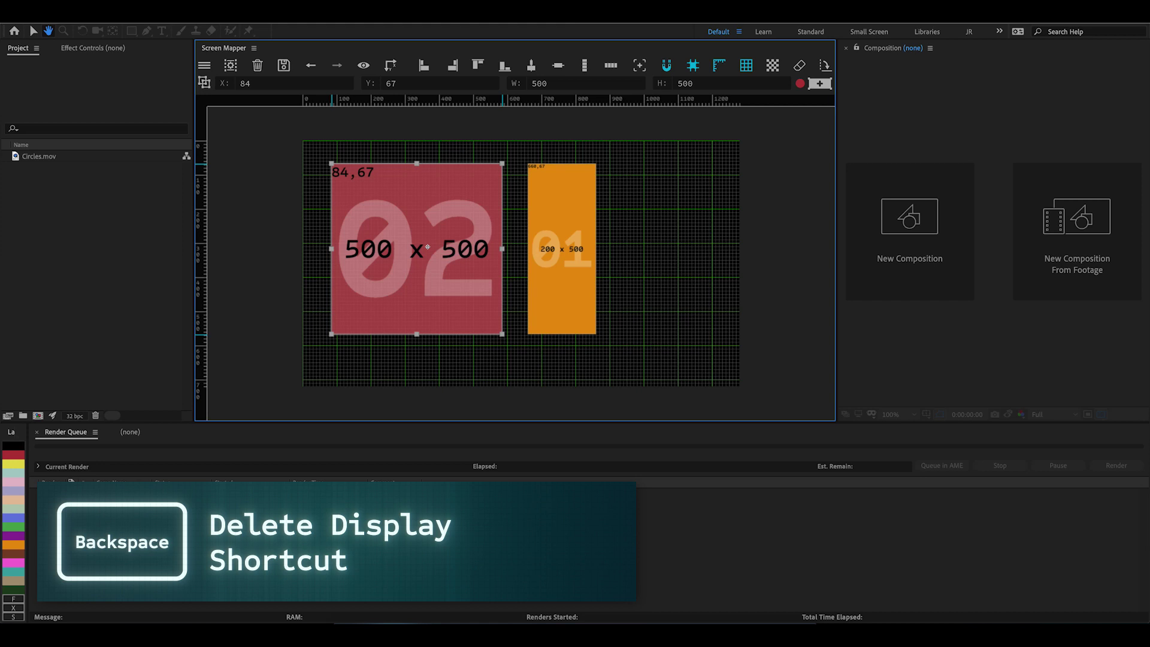
- Delete red display 02 and restore it, twice, using Backspace and the eraser
key("BackSpace")
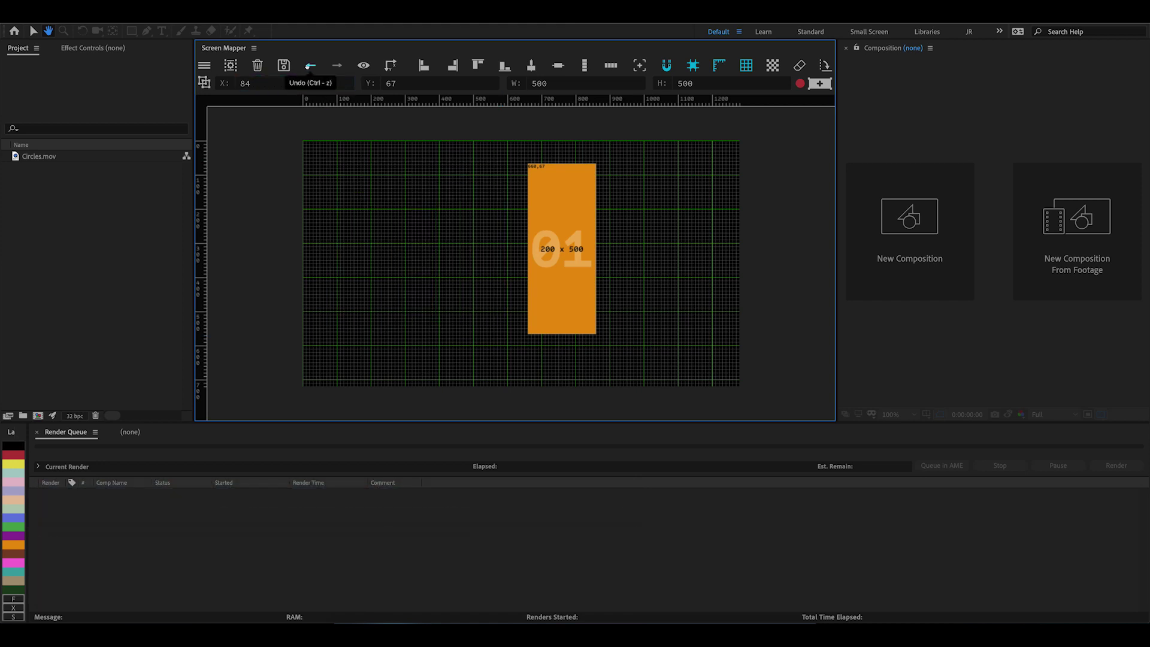
left_click(310, 66)
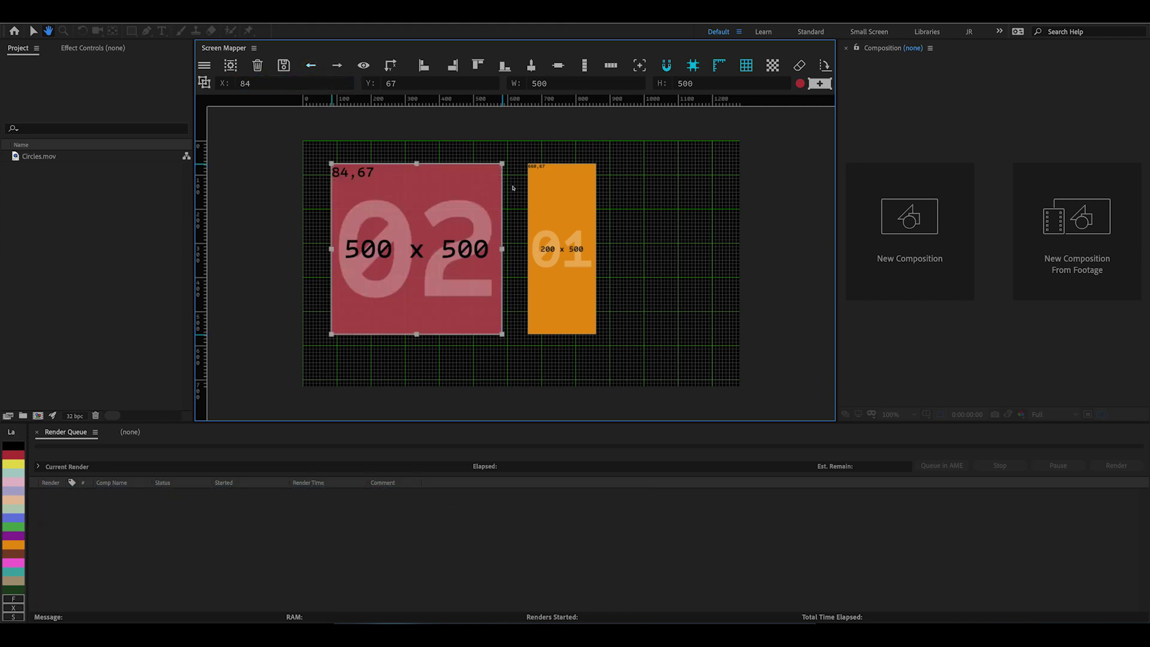
left_click(794, 67)
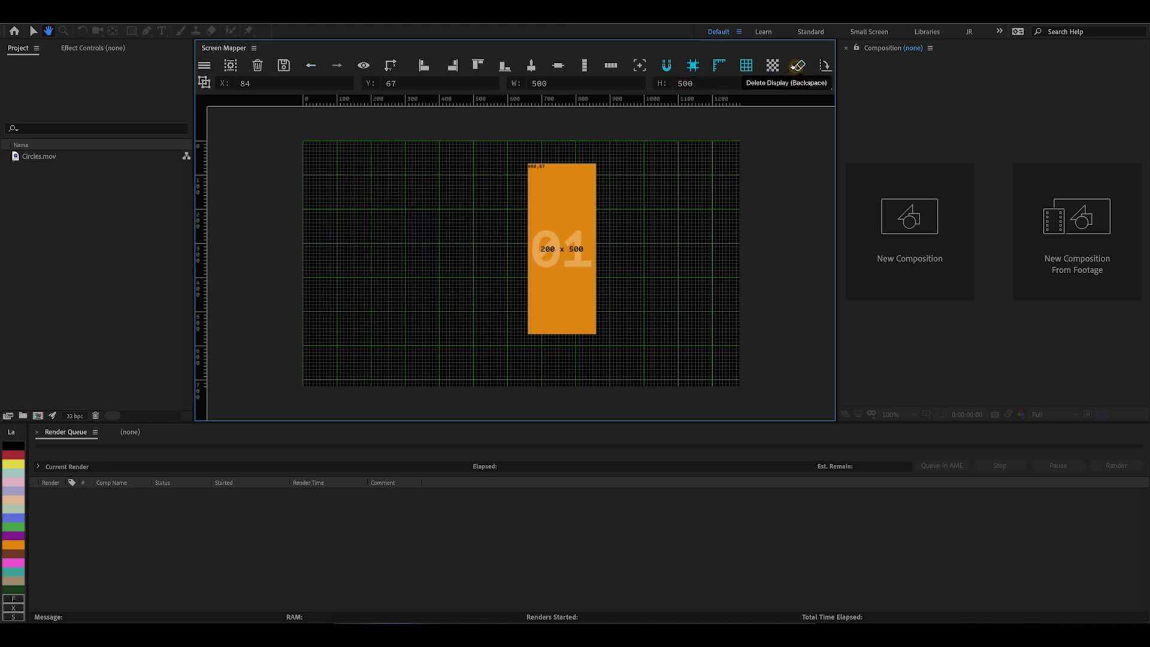
left_click(308, 64)
- Step back through earlier edits with Undo, then Redo them through display 02's deletion
left_click(310, 66)
left_click(309, 65)
left_click(310, 66)
left_click(310, 66)
left_click(310, 66)
left_click(310, 65)
left_click(310, 66)
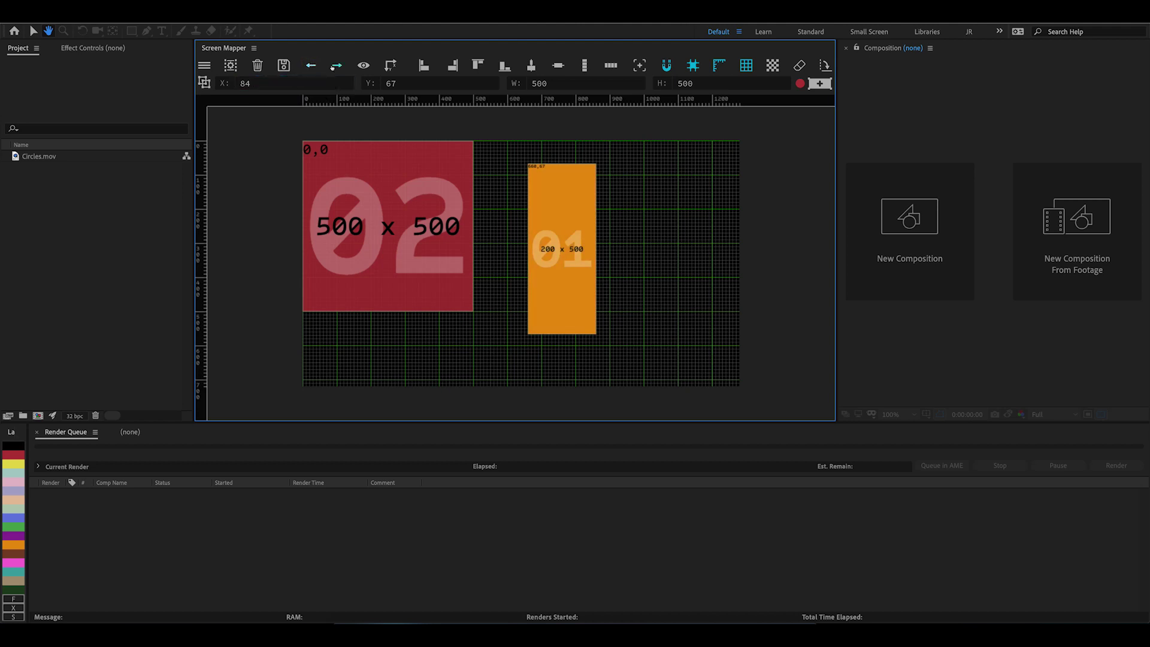
left_click(337, 65)
left_click(337, 66)
left_click(336, 66)
left_click(337, 66)
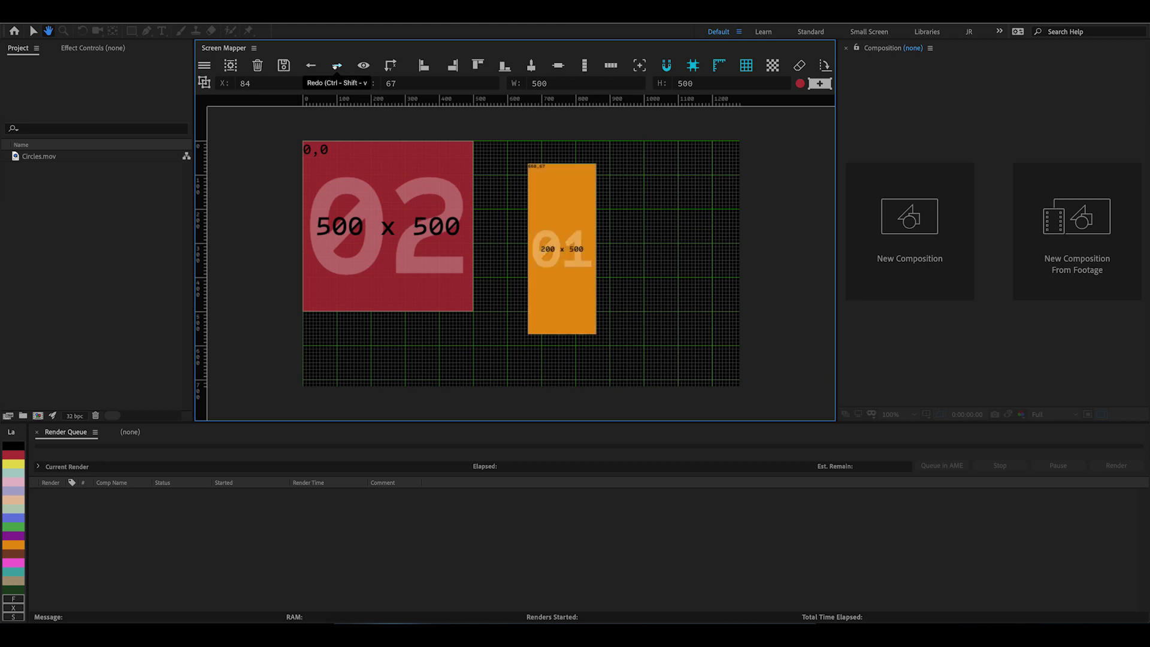
left_click(337, 66)
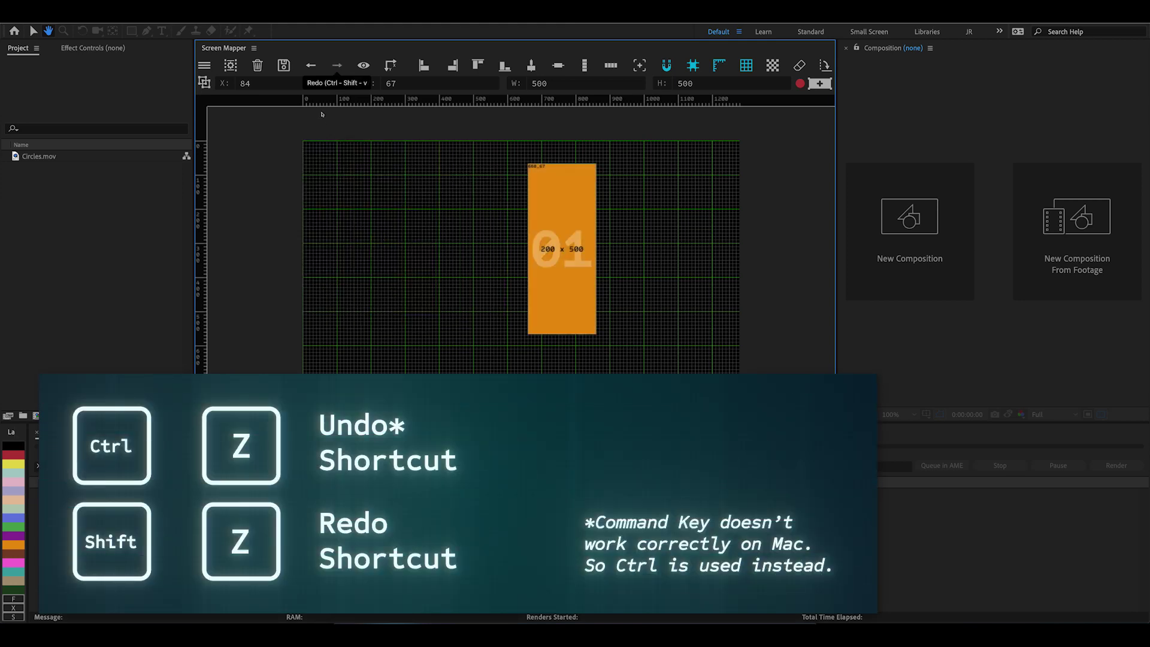
- Test Ctrl+Z and Ctrl+Shift+Z on the deletion, then move display 01 to 0,0
left_click(309, 66)
left_click(337, 65)
key("ctrl+z")
key("ctrl+z")
key("ctrl+z")
key("ctrl+shift+z")
key("ctrl+shift+z")
key("ctrl+shift+z")
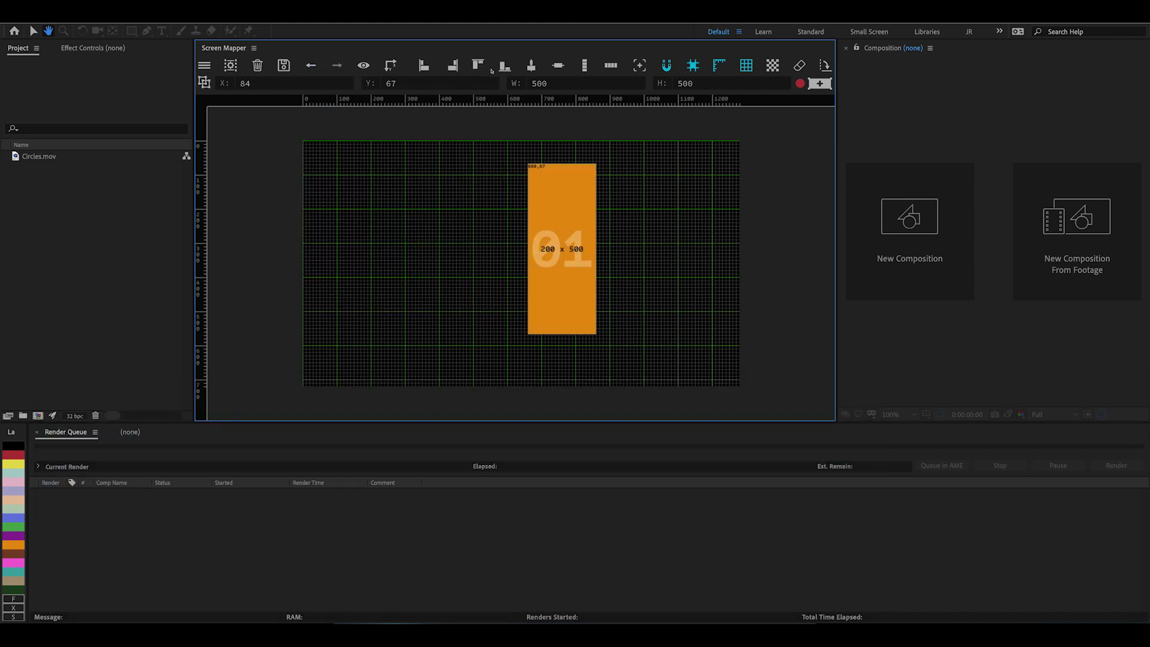
left_click_drag(562, 249, 317, 225)
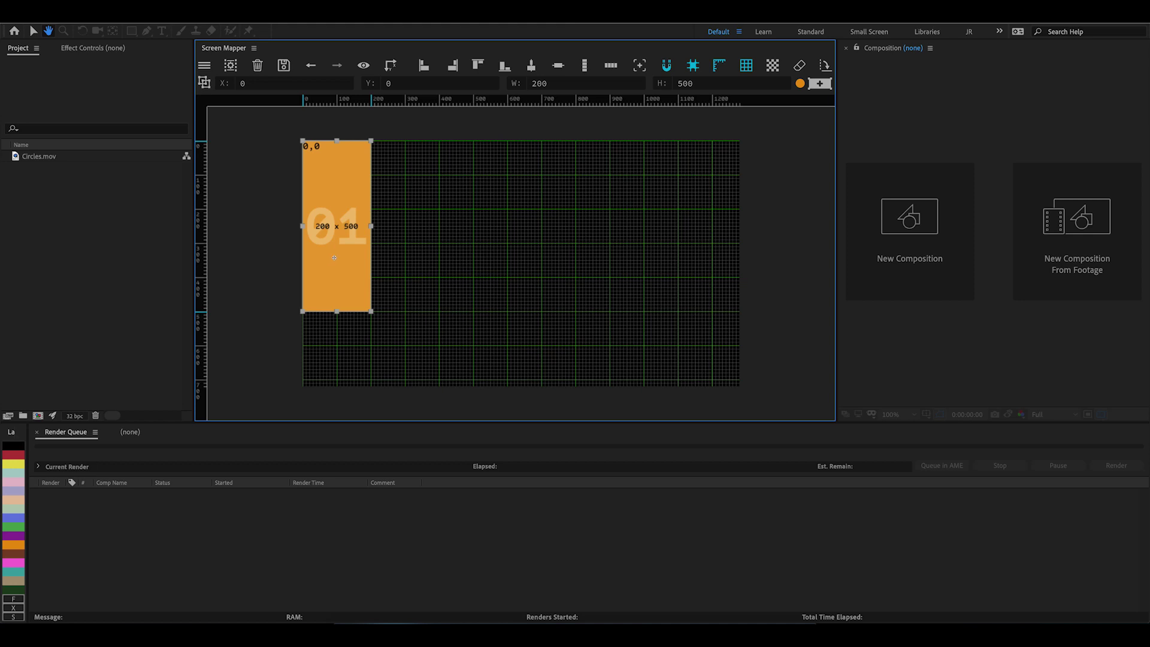
- Resize display 01 to 300 x 300 and move it mid-grid, ending at 432,322
left_click_drag(354, 254, 532, 296)
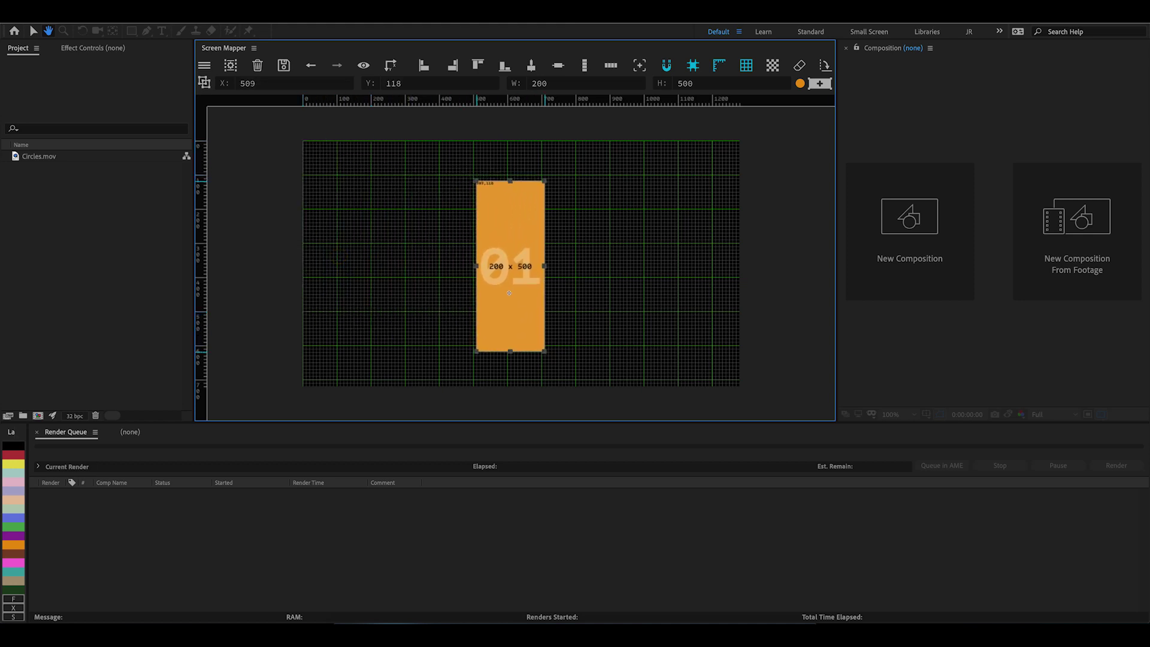
double_click(578, 85)
type("500")
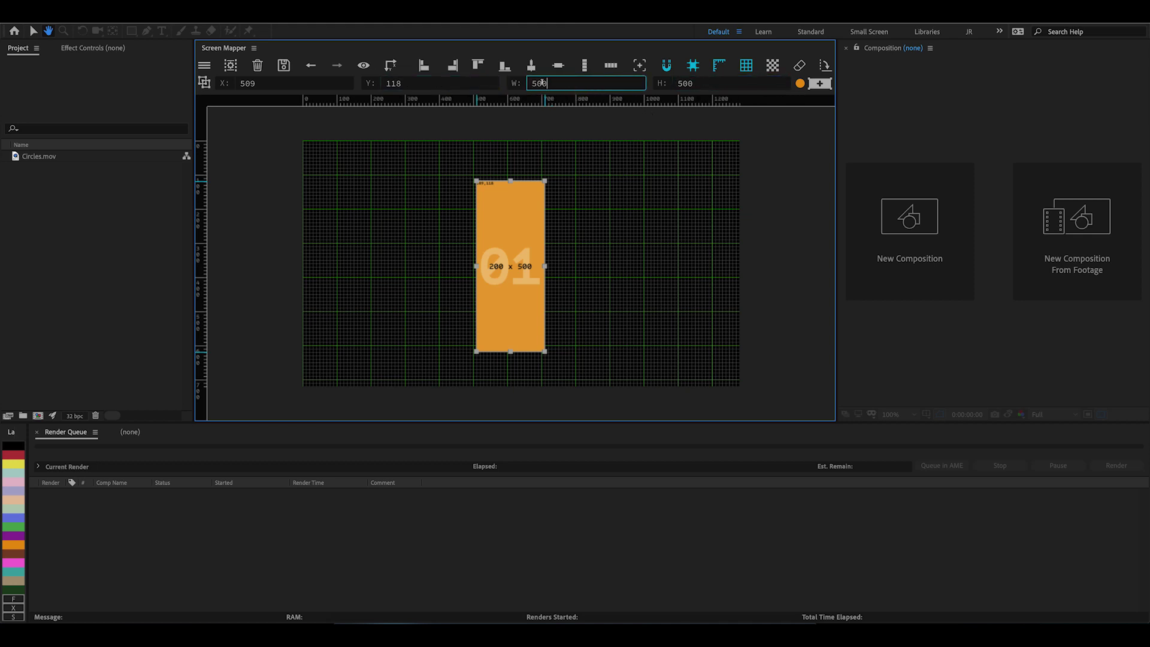
key("BackSpace")
key("BackSpace")
key("BackSpace")
type("300")
key("Tab")
type("300")
left_click(820, 83)
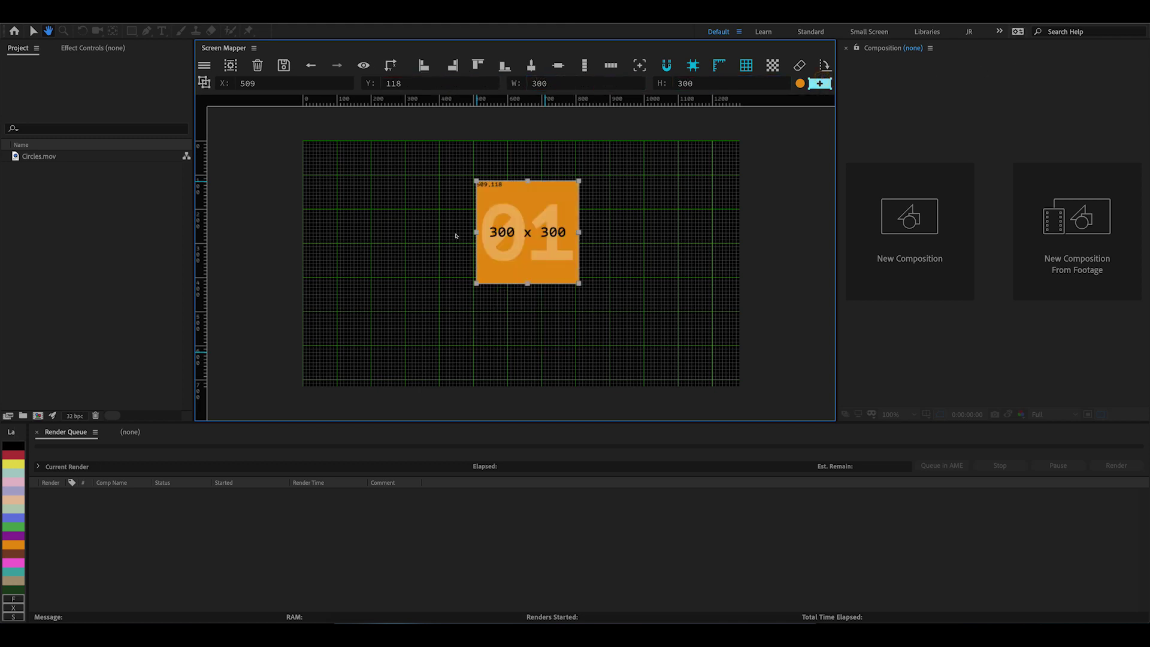
left_click_drag(505, 217, 494, 314)
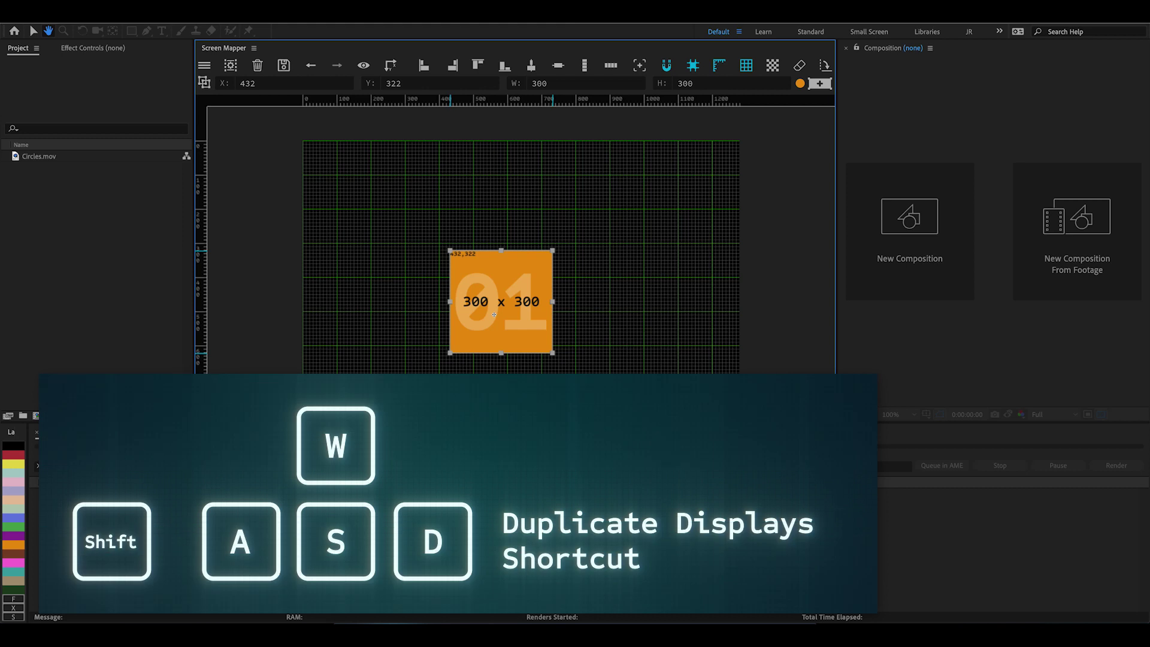
key("shift+w")
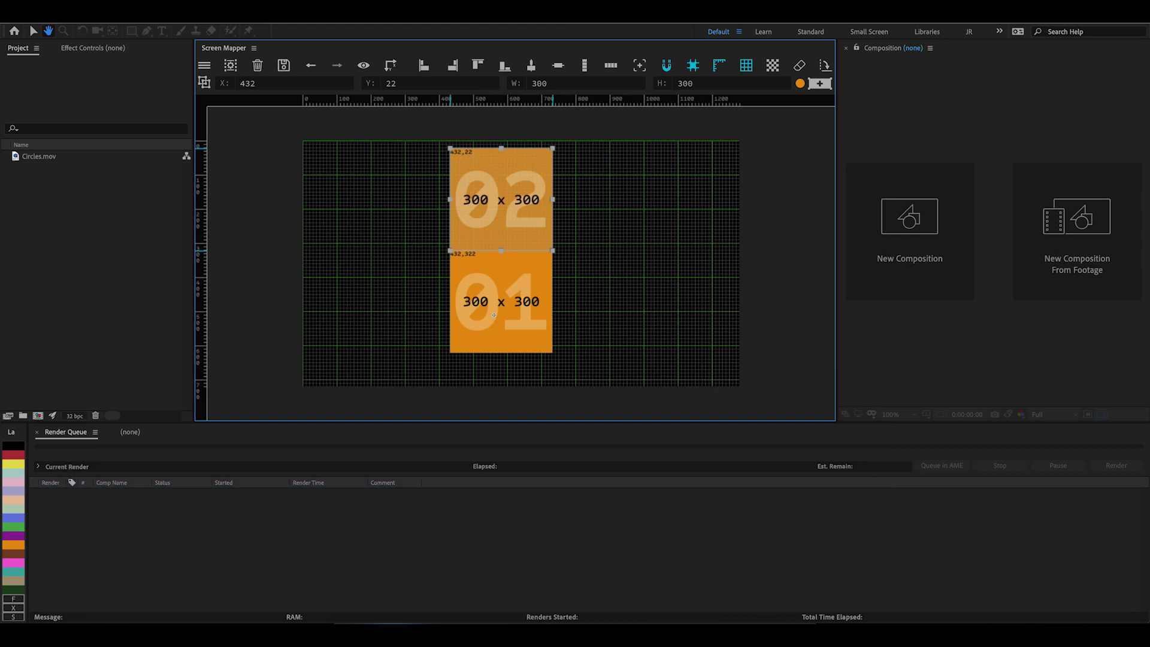
key("shift+d")
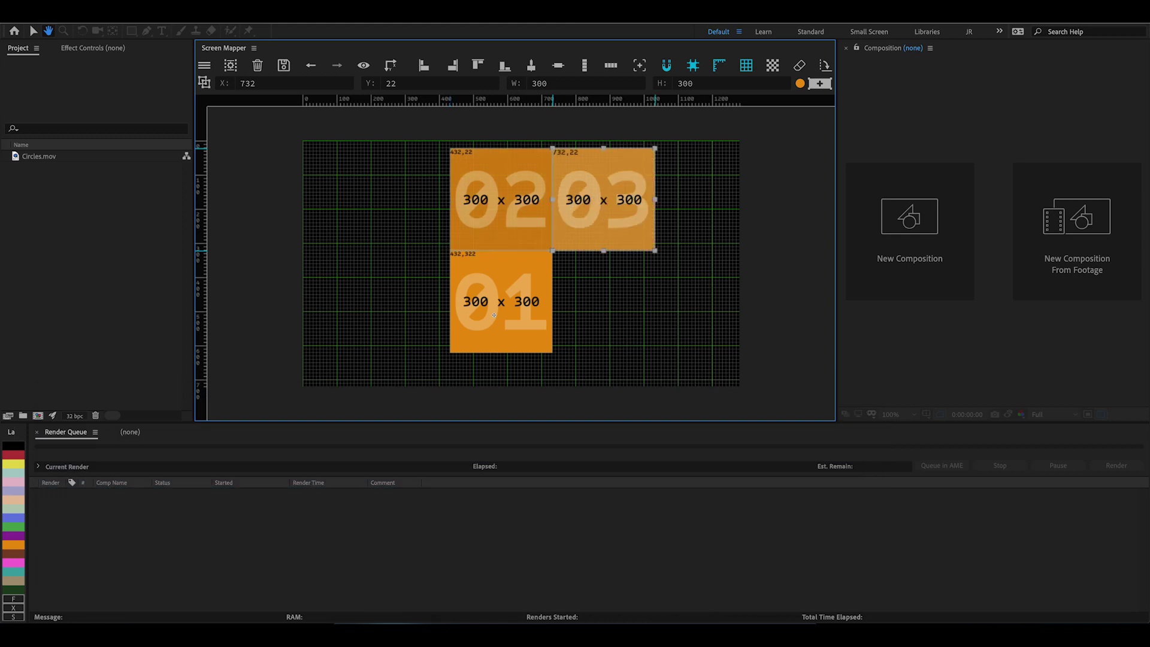
key("shift+s")
key("shift+a")
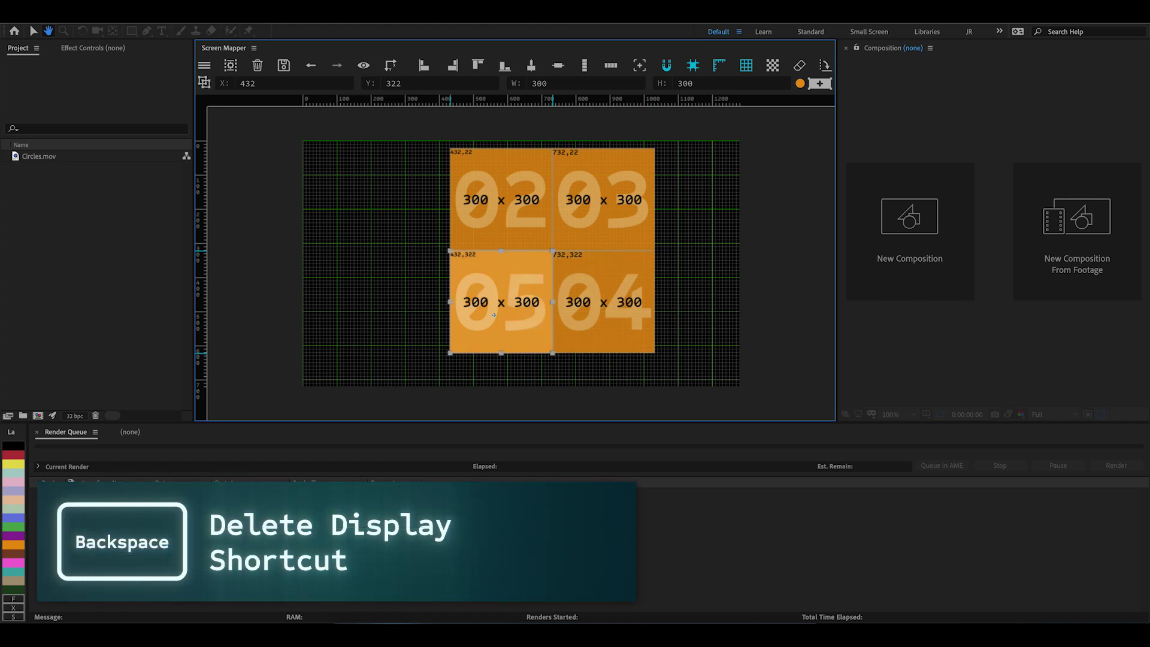
key("BackSpace")
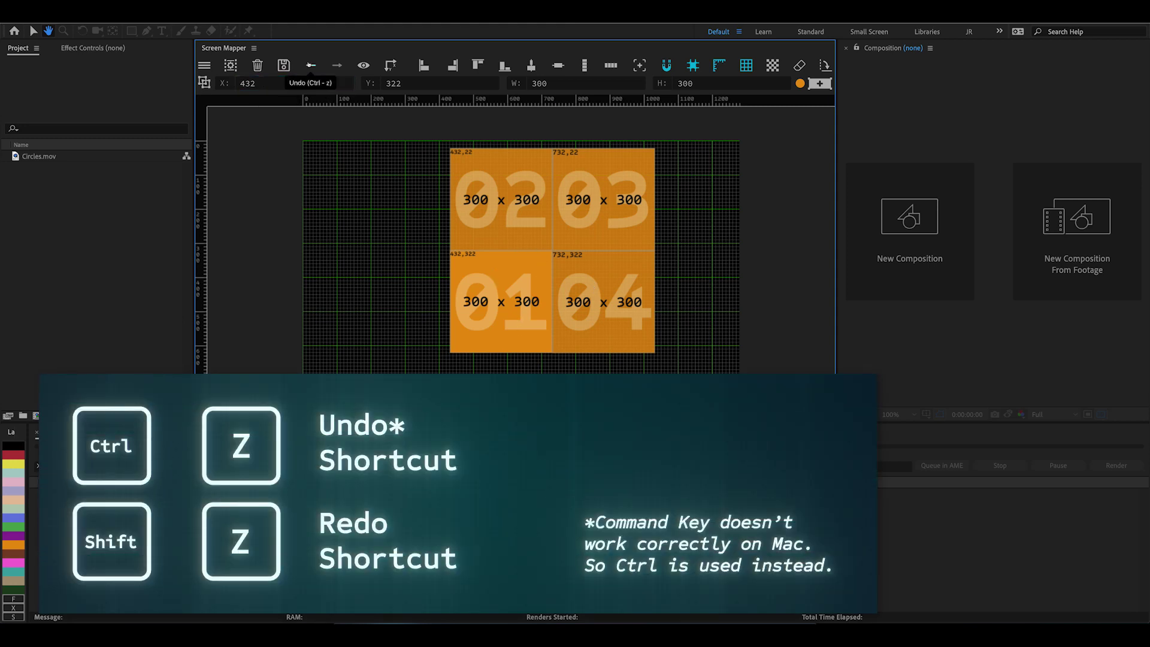
key("ctrl+z")
key("ctrl+z")
key("ctrl+z")
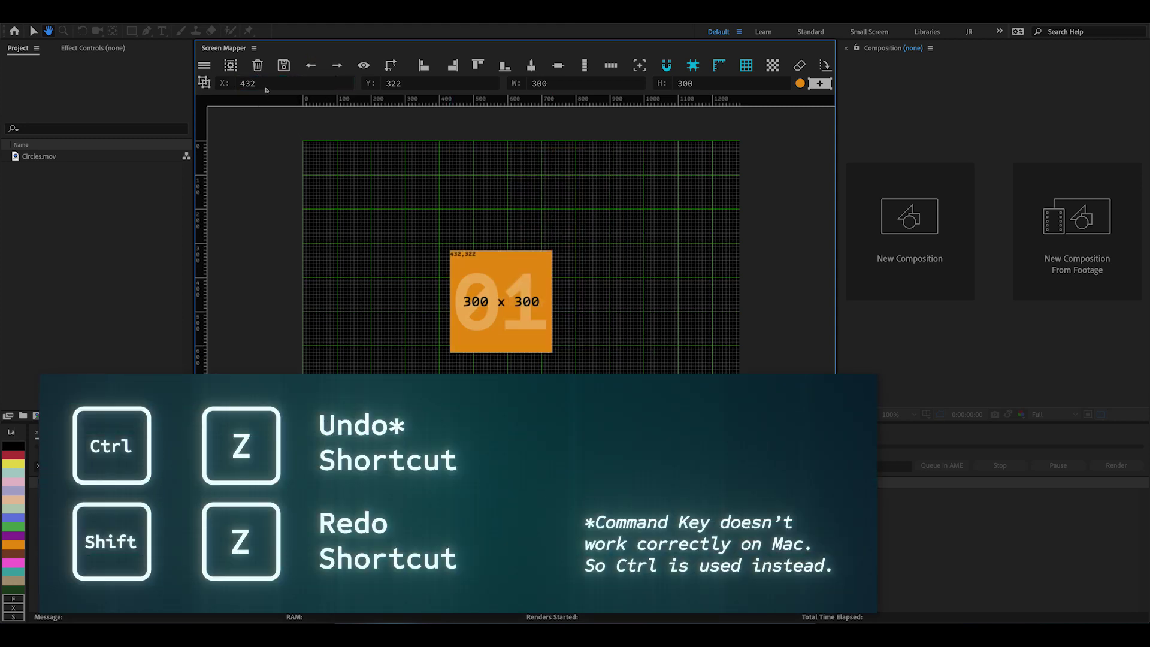
- Enable Random Labels in the Displays preferences, then drag display 01 slightly left
left_click(253, 48)
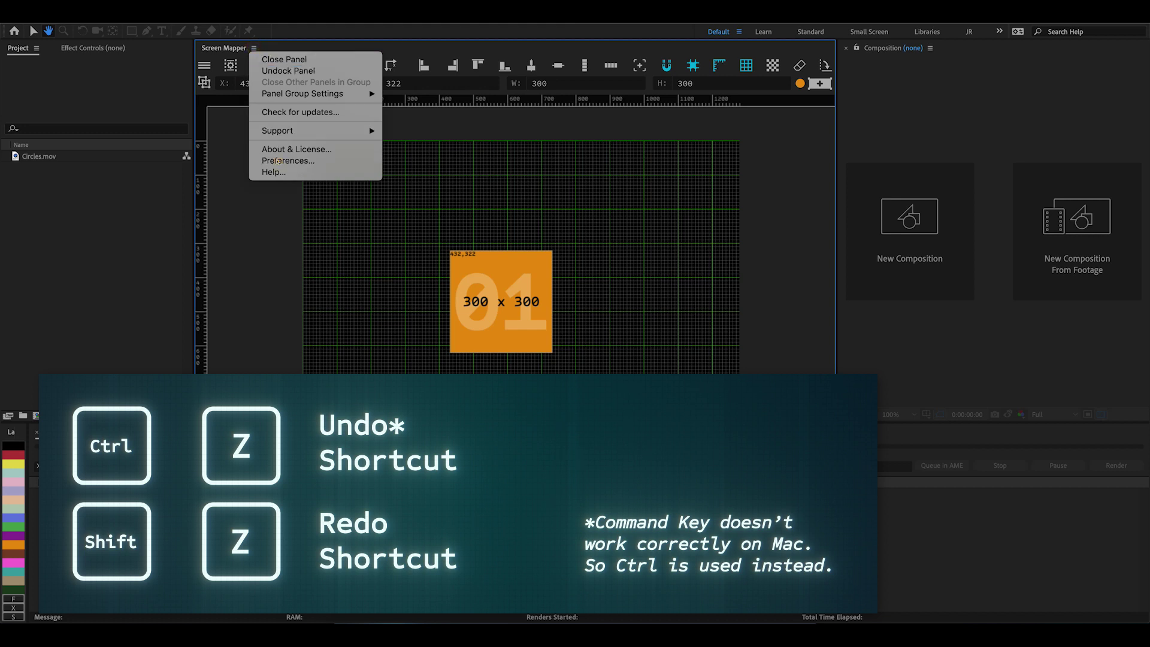
left_click(277, 160)
left_click(536, 224)
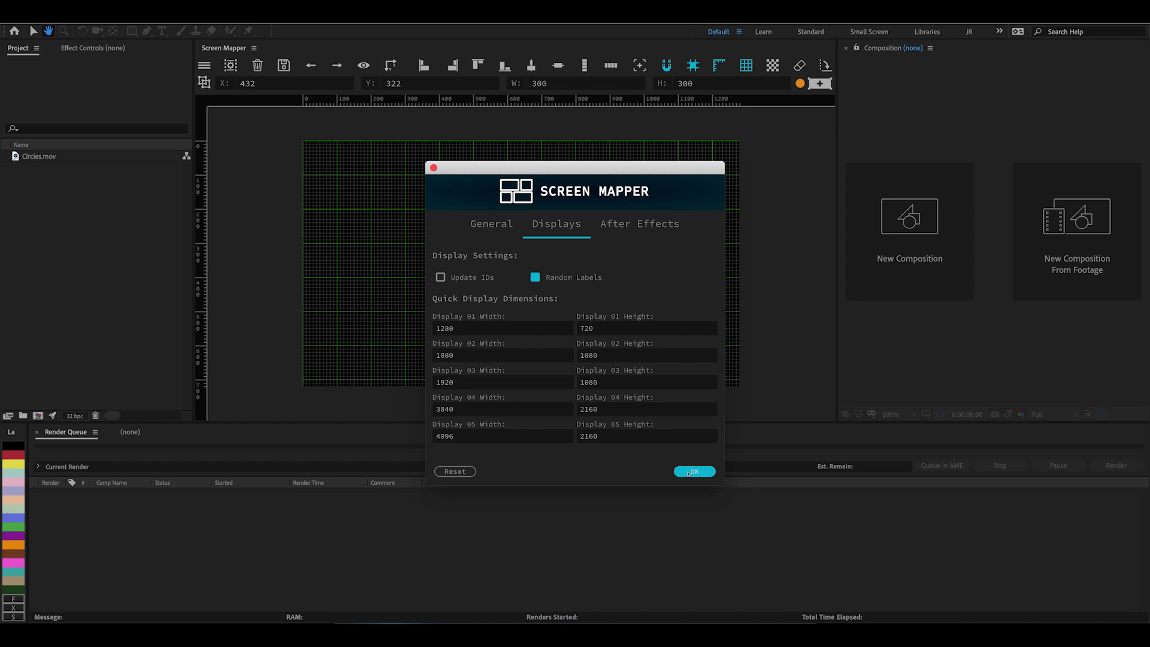
left_click(694, 471)
left_click_drag(512, 302, 452, 308)
- Duplicate display 01 with Alt+arrow keys into displays 02 through 06 around it
key("alt+Up")
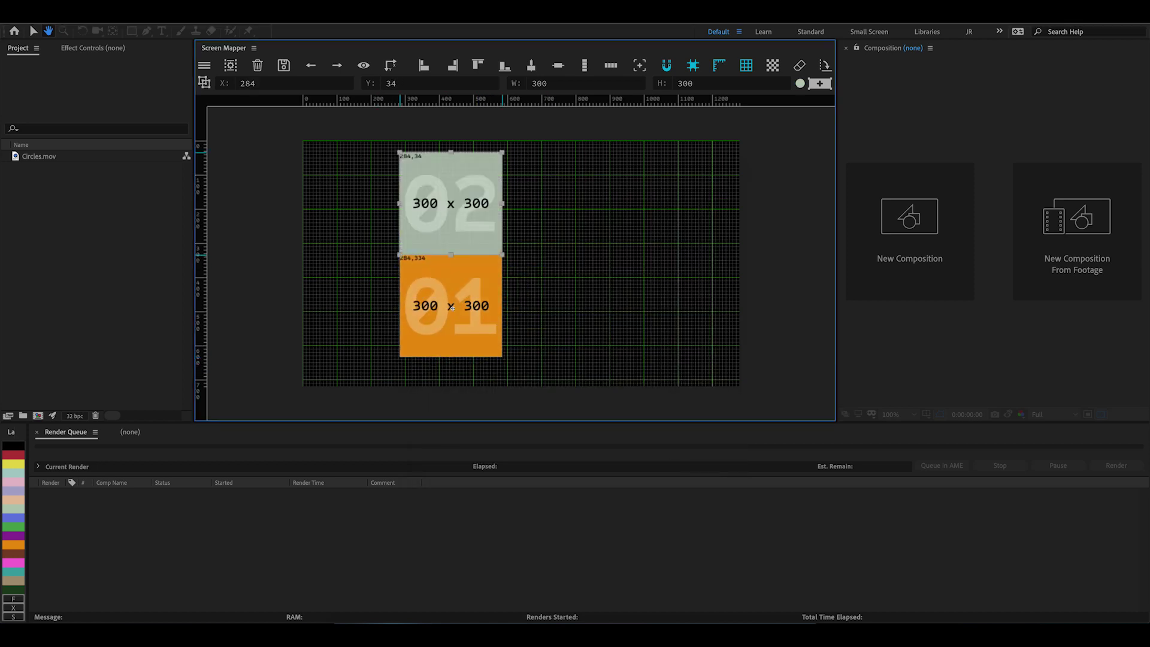
key("alt+Right")
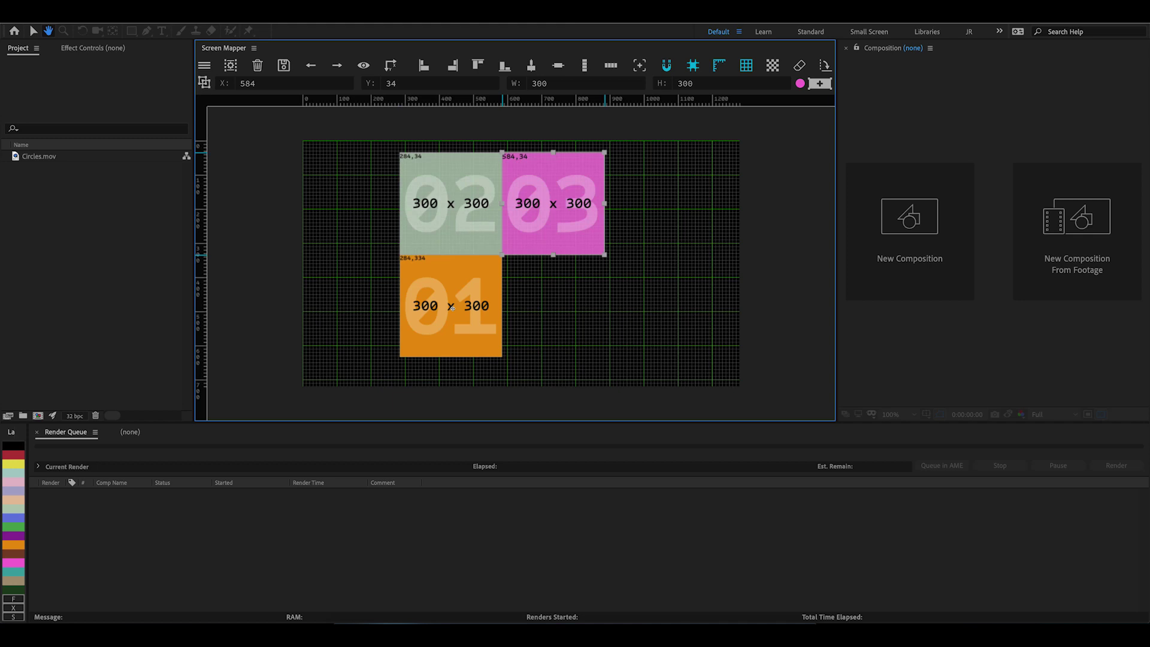
key("alt+Right")
key("alt+Down")
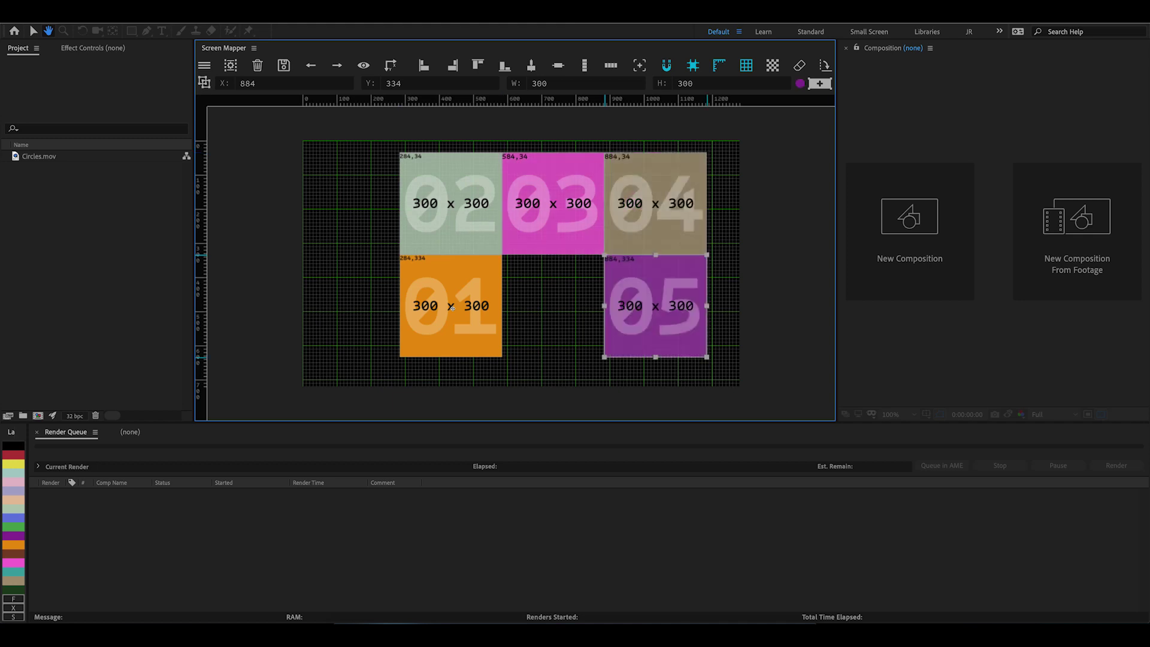
key("alt+Left")
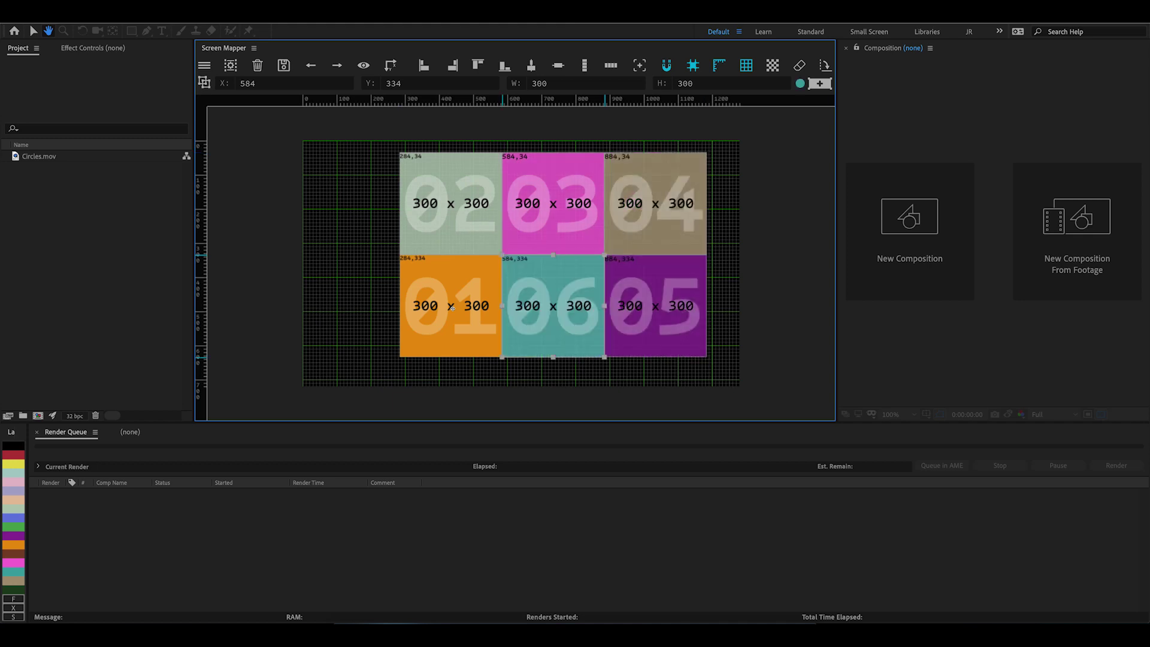
- Move all six displays as a group to 0,0, then drag display 05 to the lower right
left_click_drag(364, 192, 716, 353)
left_click_drag(631, 274, 533, 262)
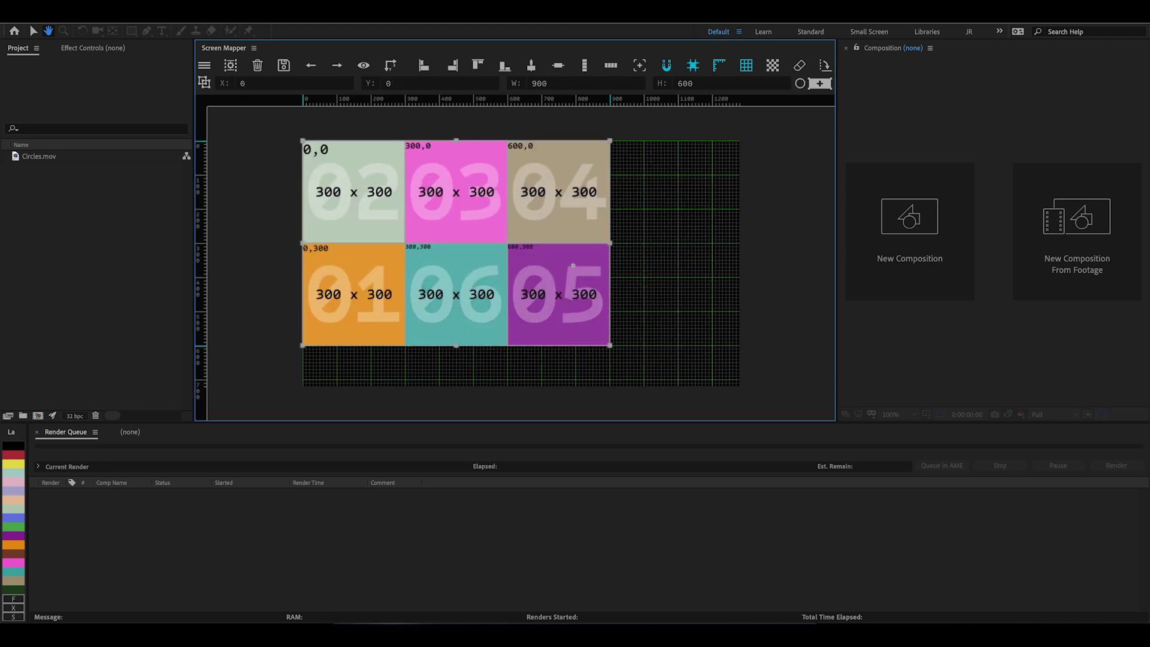
left_click_drag(611, 316, 740, 357)
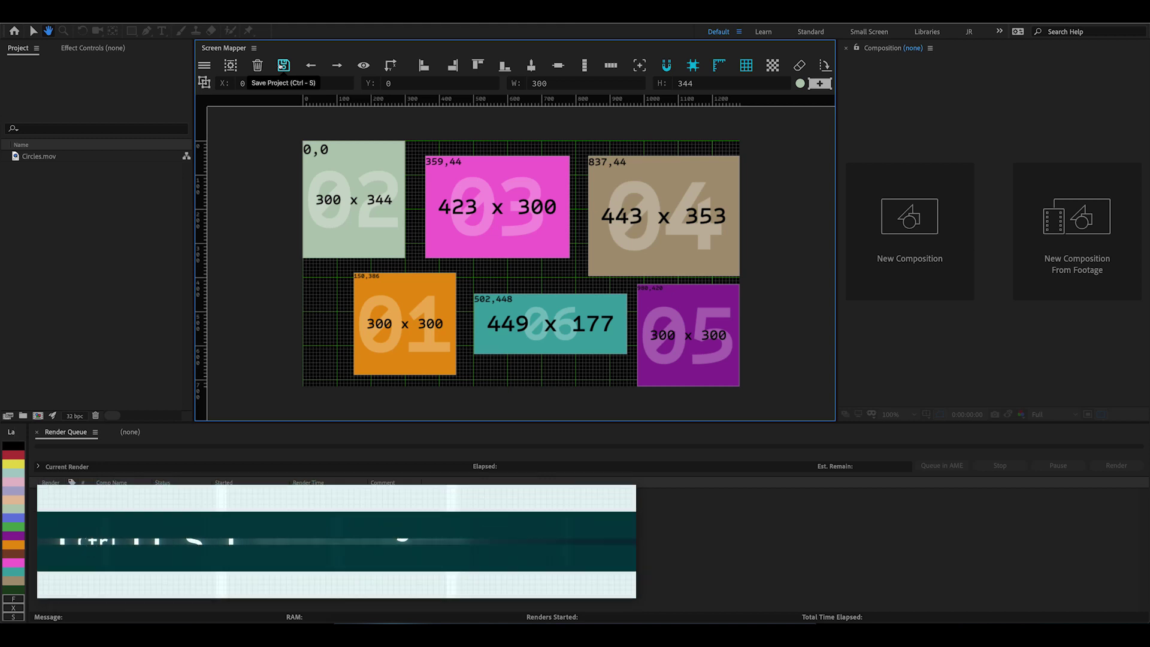
- Save the layout project, browse saved projects like SM_DEMO_2 without loading, and widen the composition viewer
left_click(283, 65)
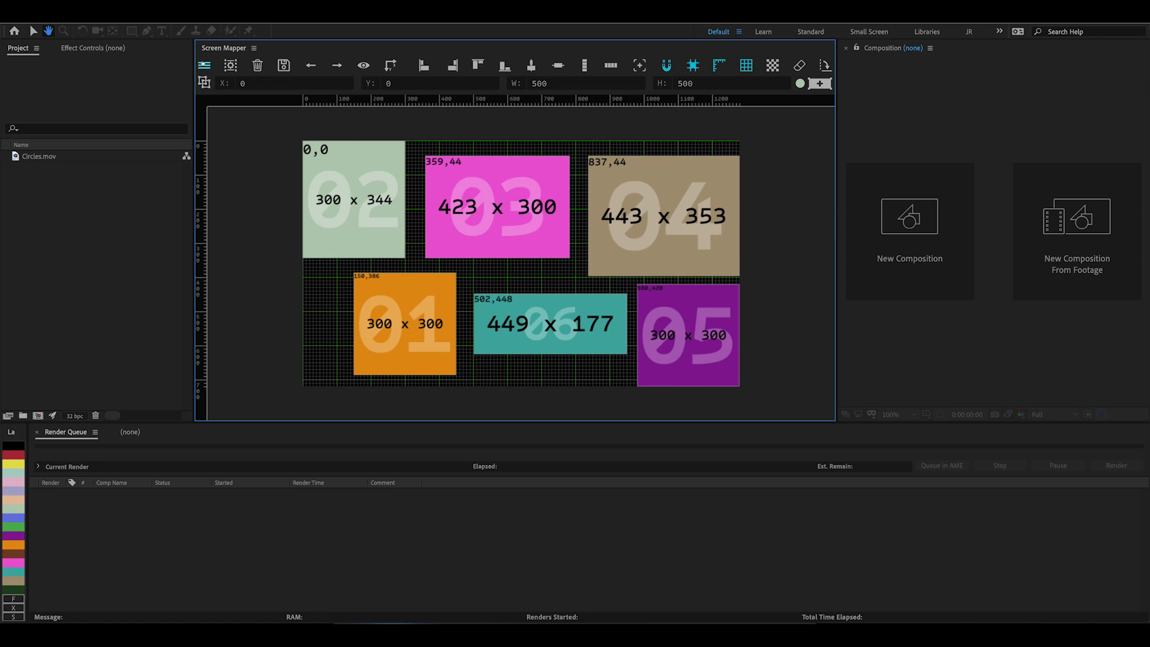
left_click(203, 80)
left_click(446, 251)
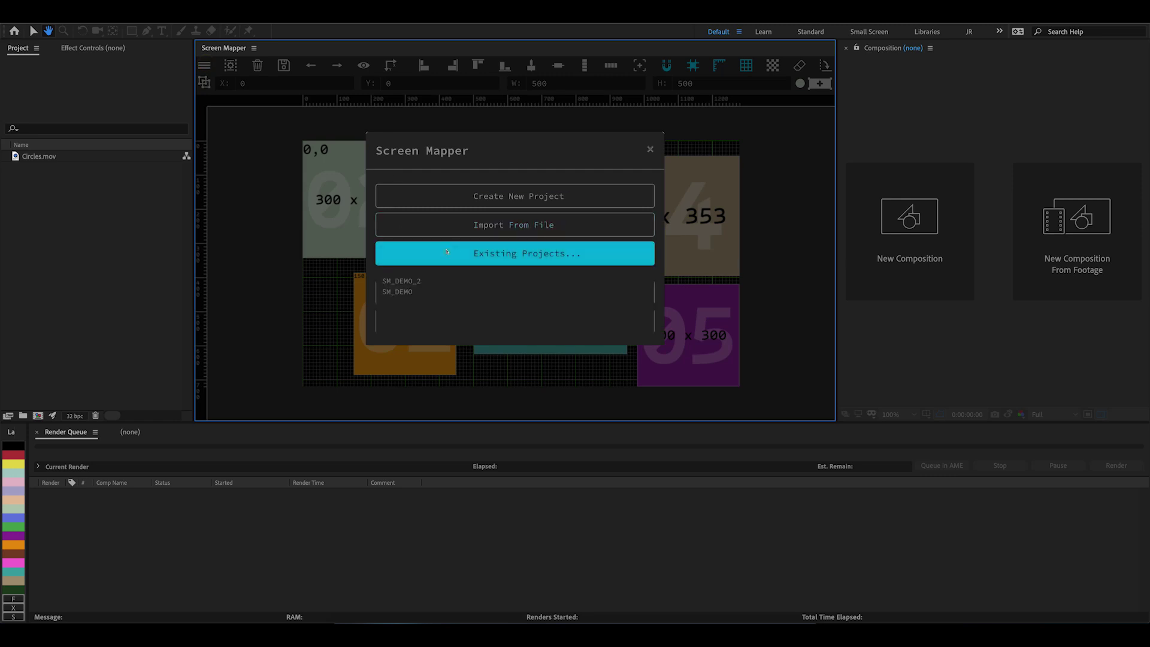
left_click(387, 282)
left_click(648, 149)
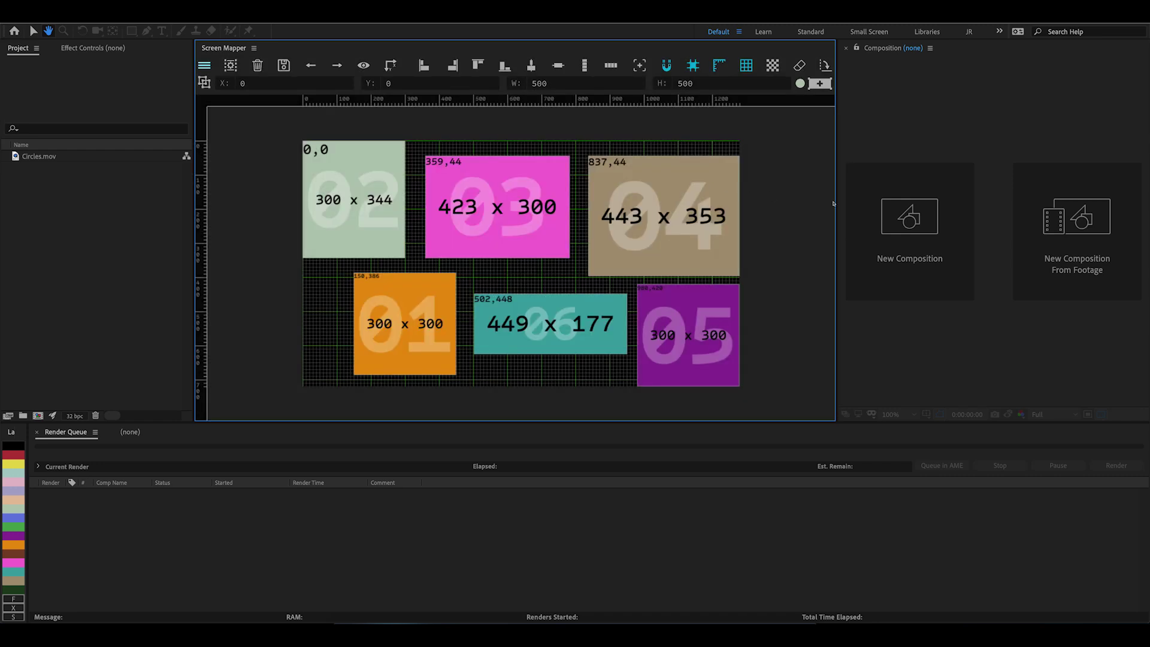
left_click_drag(833, 203, 682, 201)
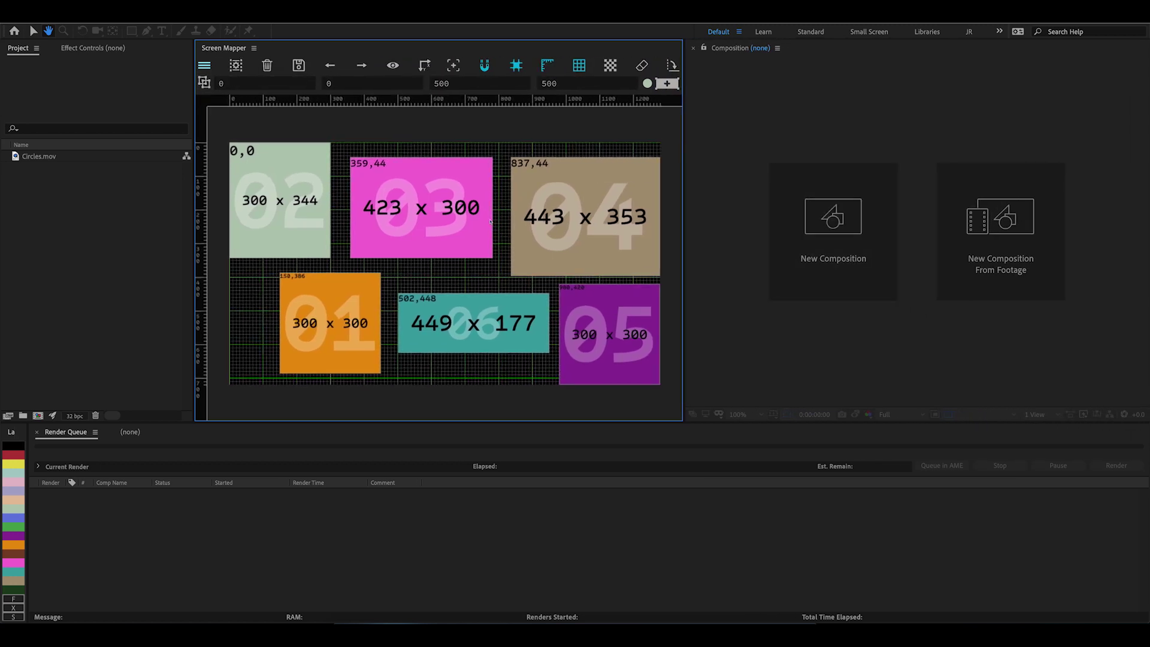
- Run Export To AE from the Screen Mapper menu, declining to save the project first
left_click(204, 64)
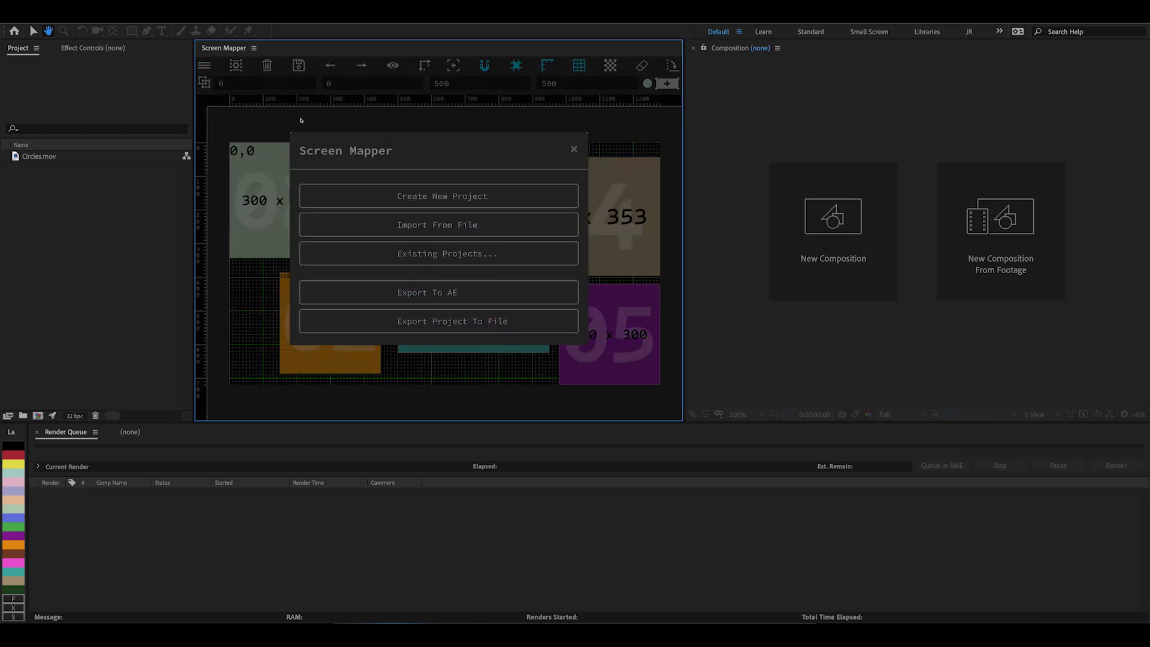
left_click(399, 286)
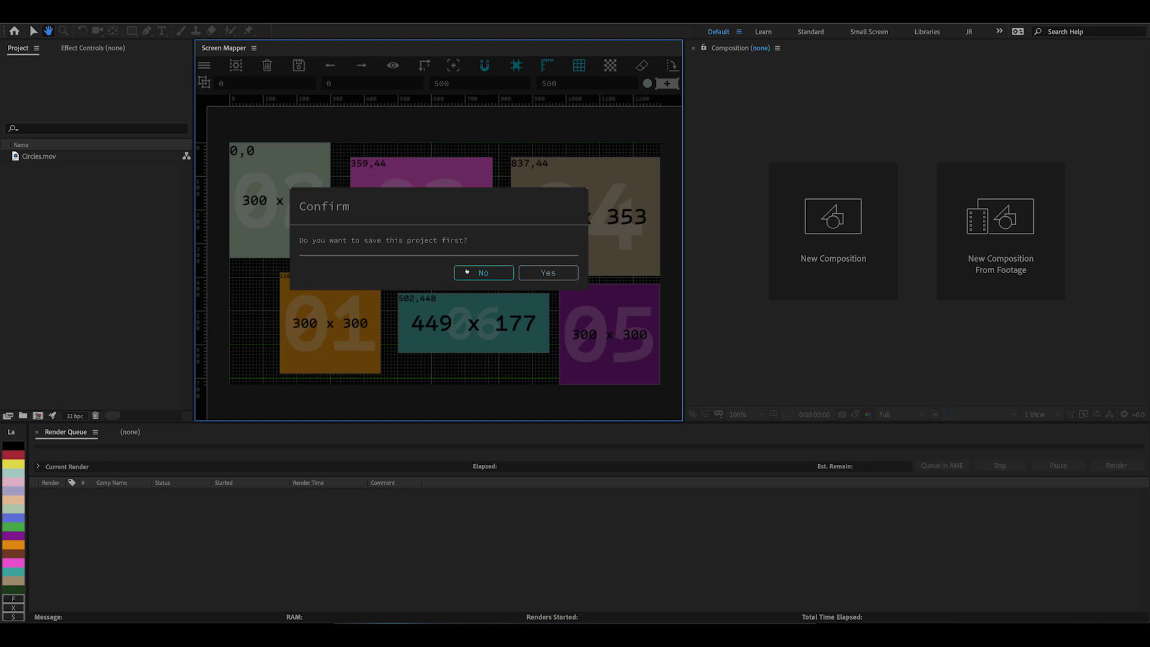
left_click(466, 271)
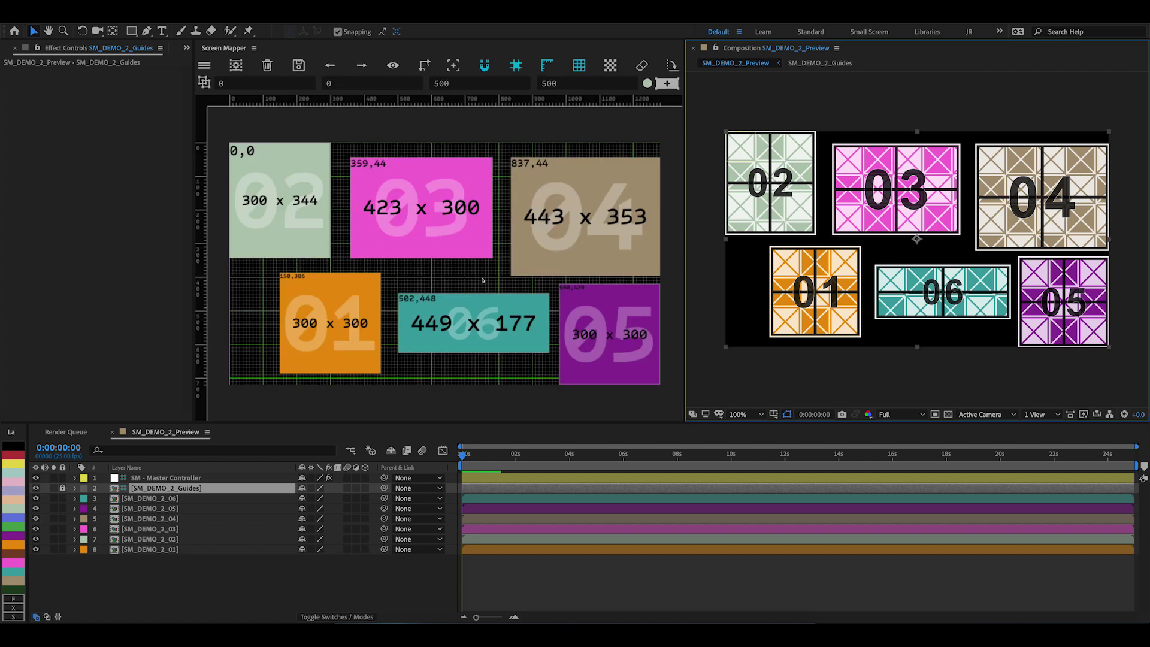
- Show the Project panel with the Main Comps and Display Comps folders expanded
left_click(186, 48)
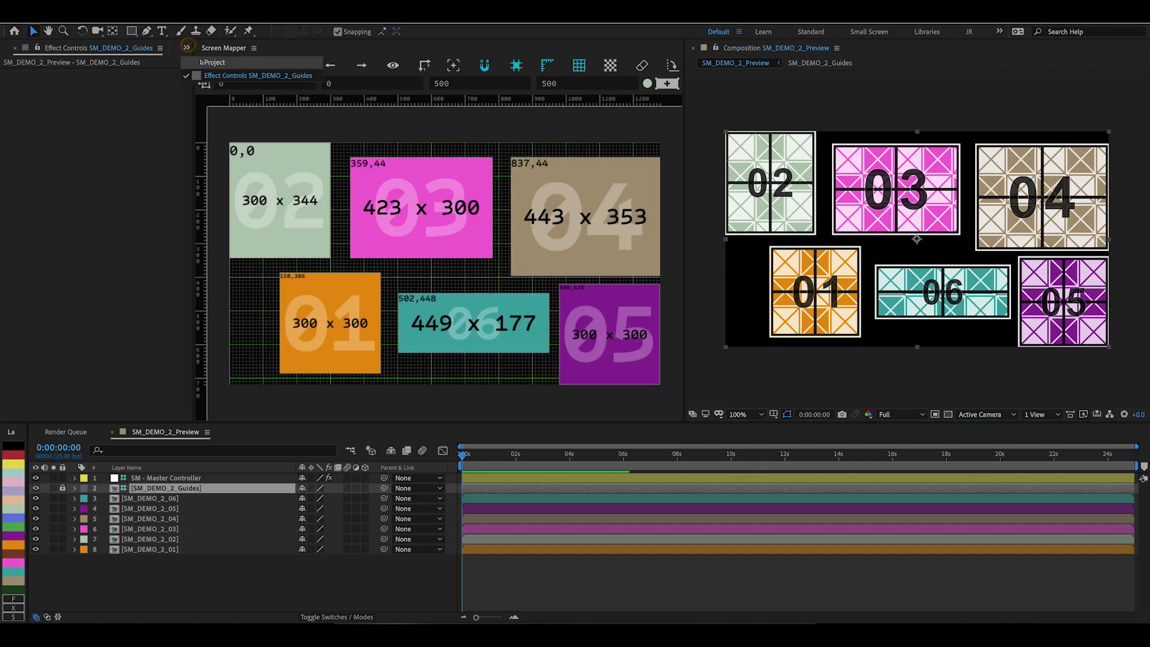
left_click(203, 62)
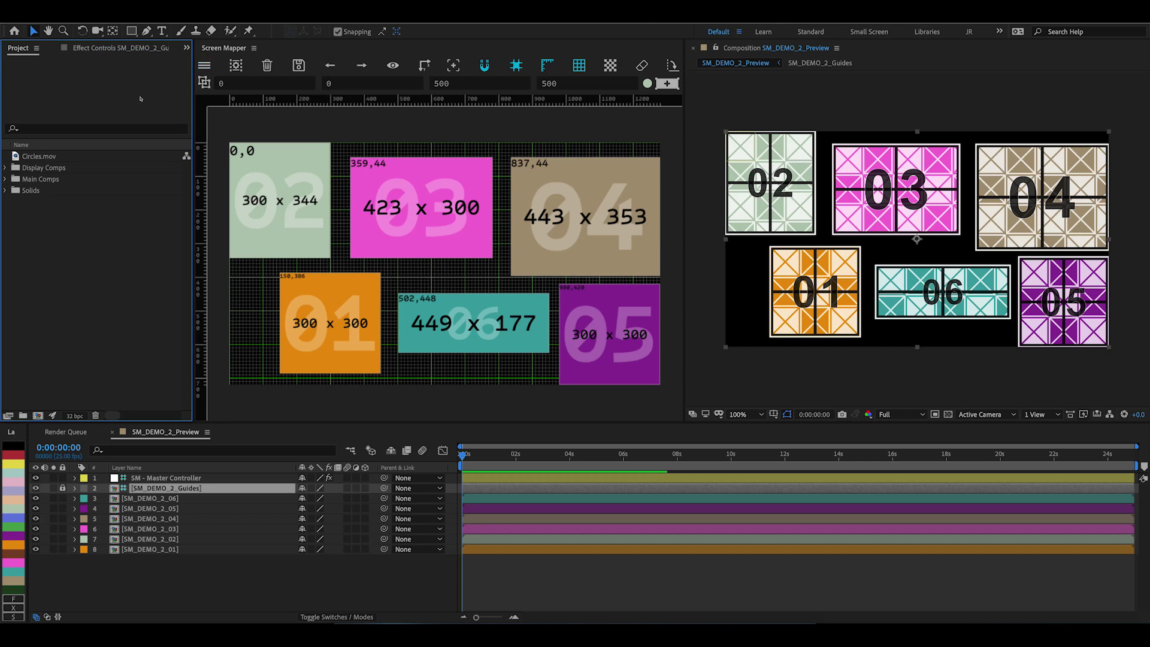
left_click(14, 168)
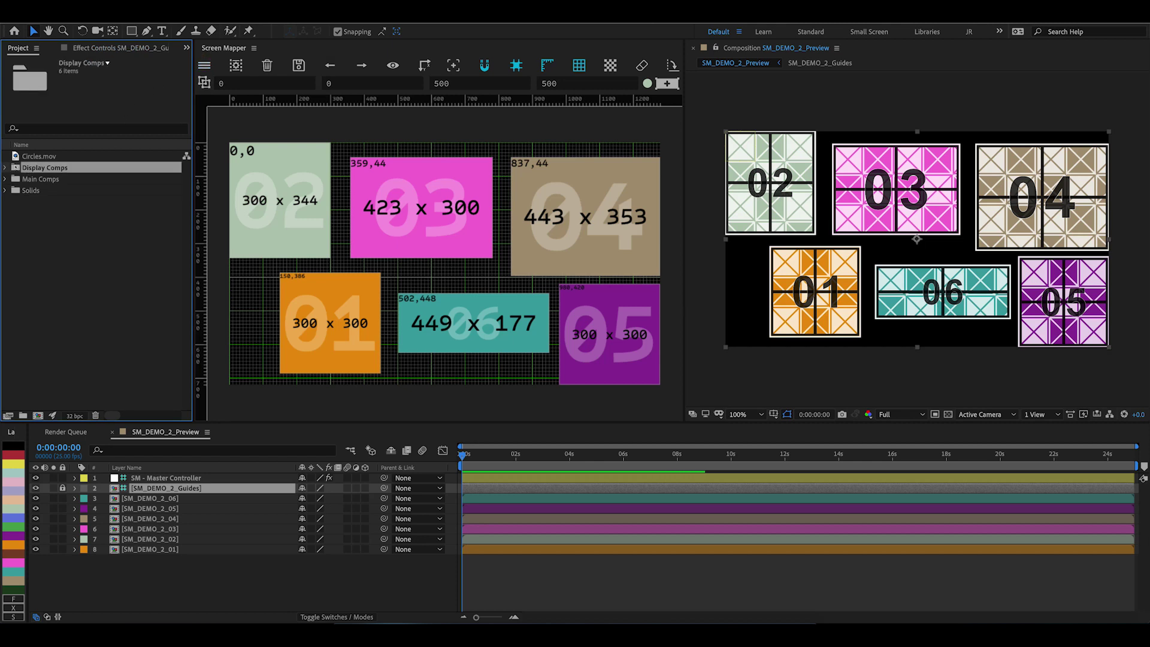
left_click(6, 179)
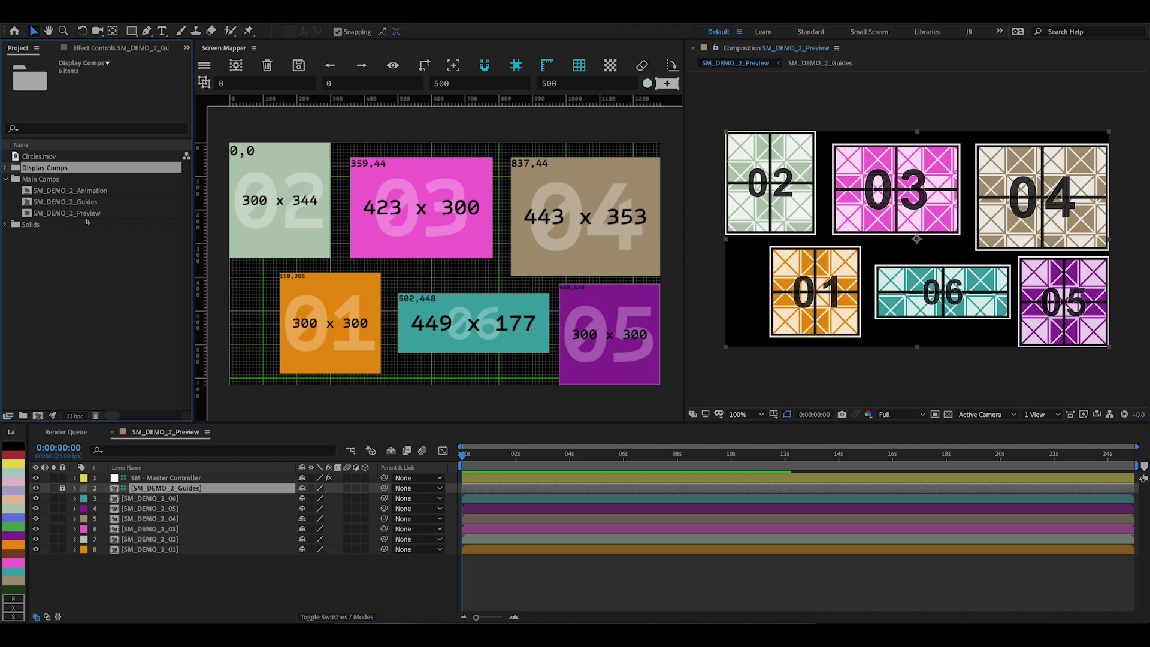
left_click(5, 168)
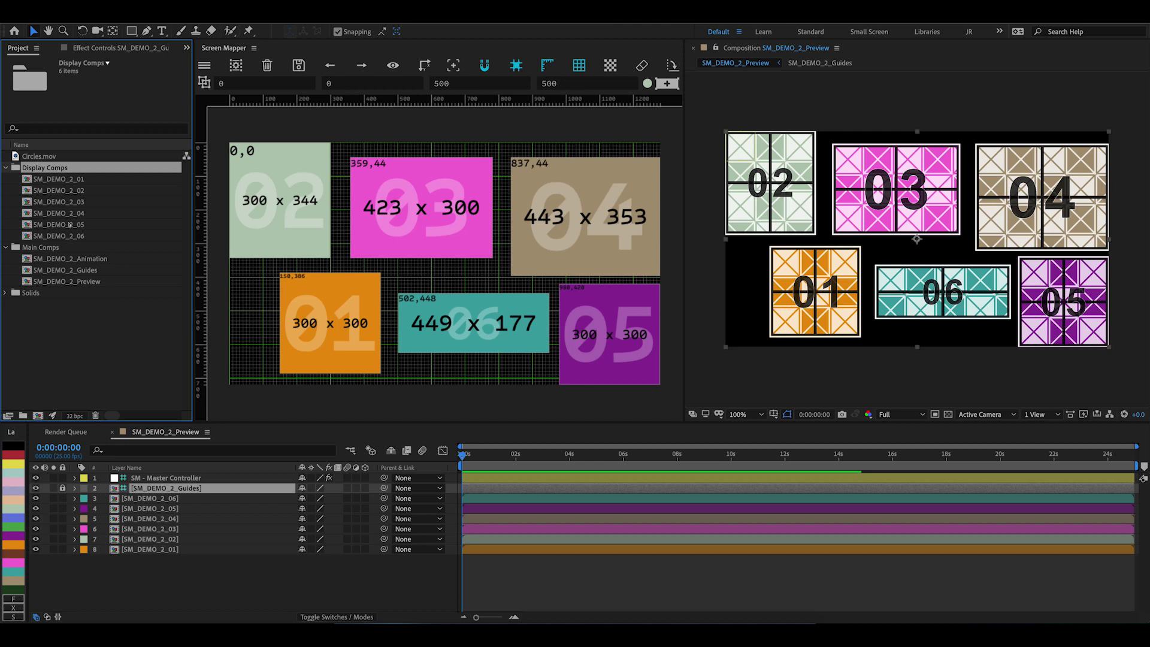
- Uncheck Pixel Maps on SM - Master Controller, then open the SM_DEMO_2_Animation comp
left_click(154, 478)
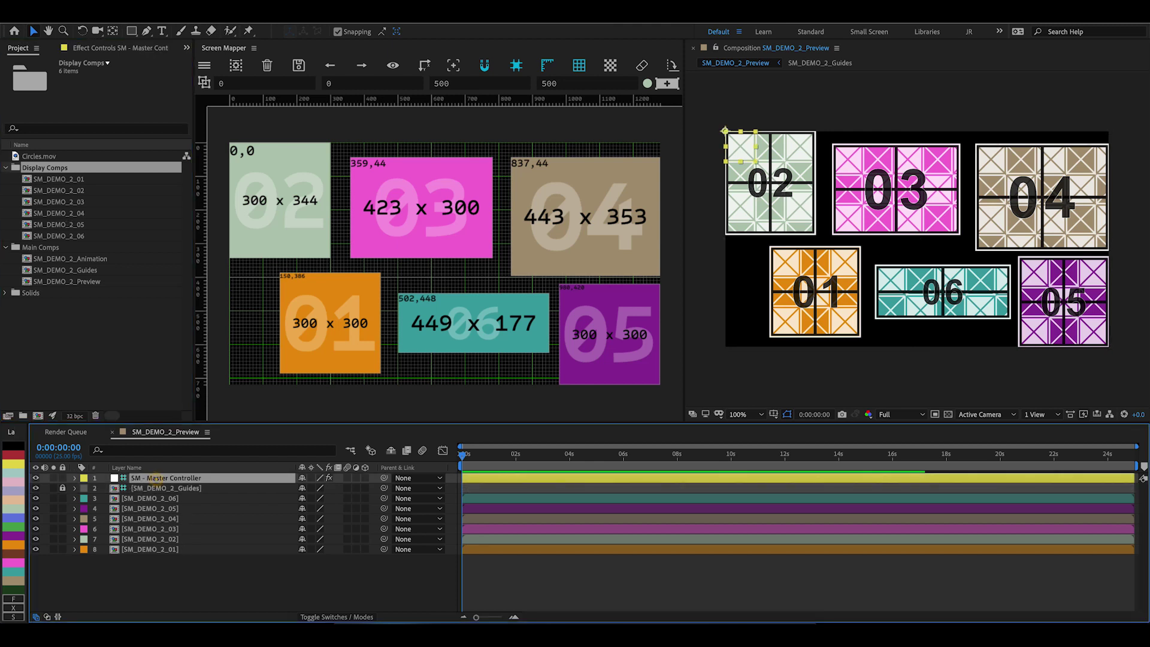
left_click(107, 49)
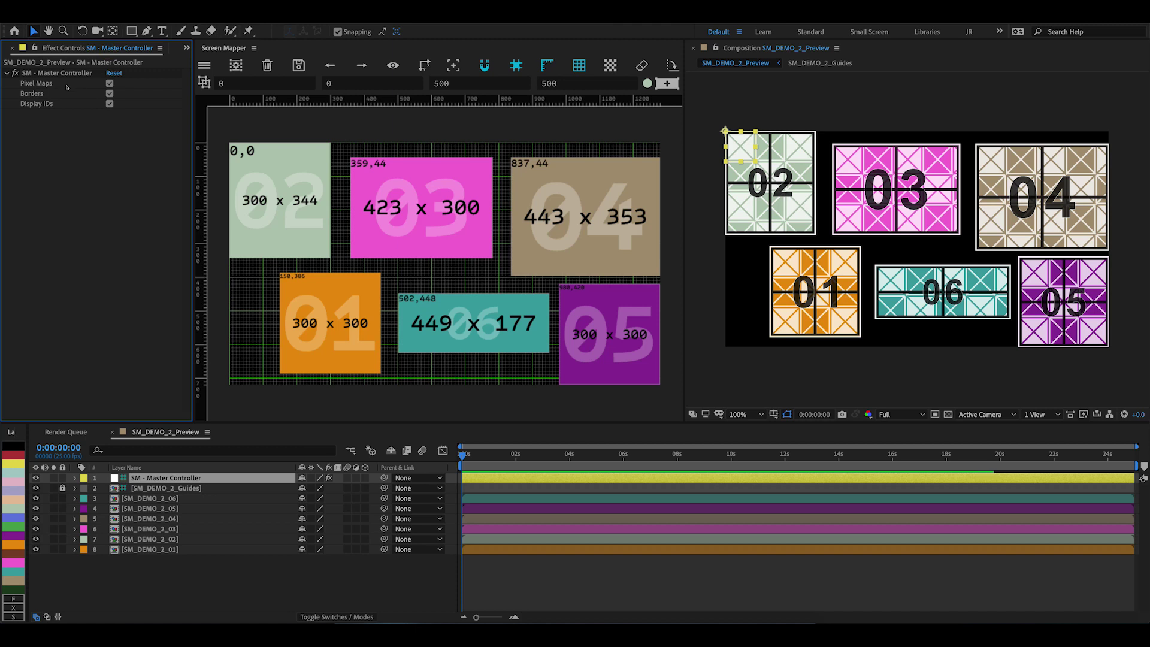
left_click(110, 83)
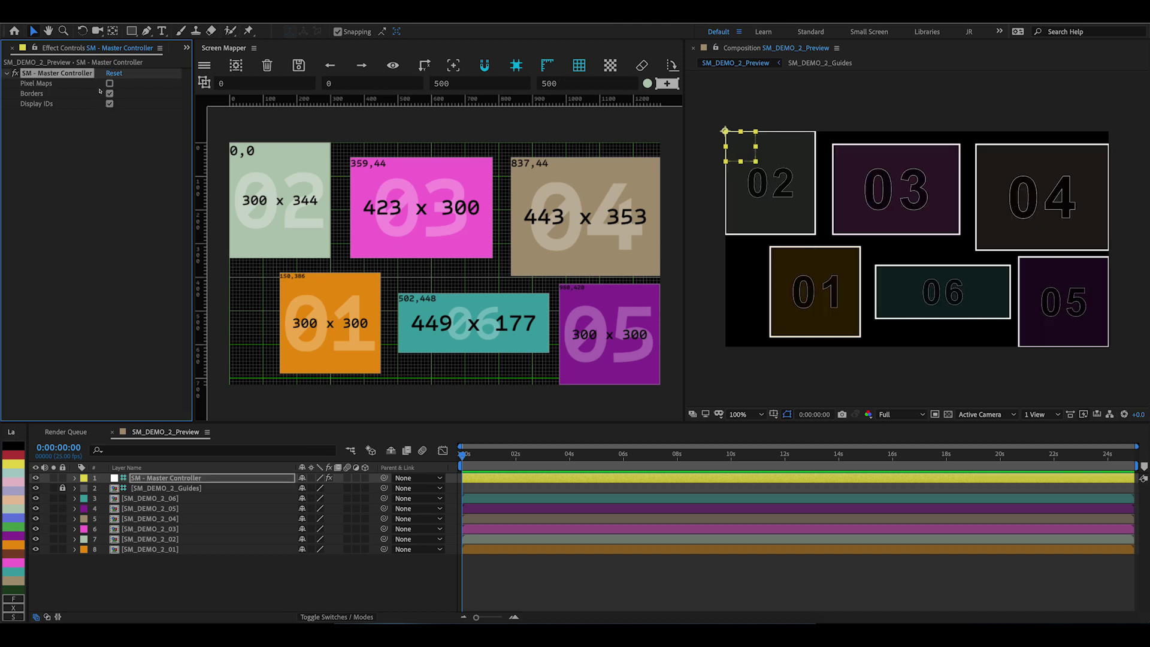
key("ctrl+0")
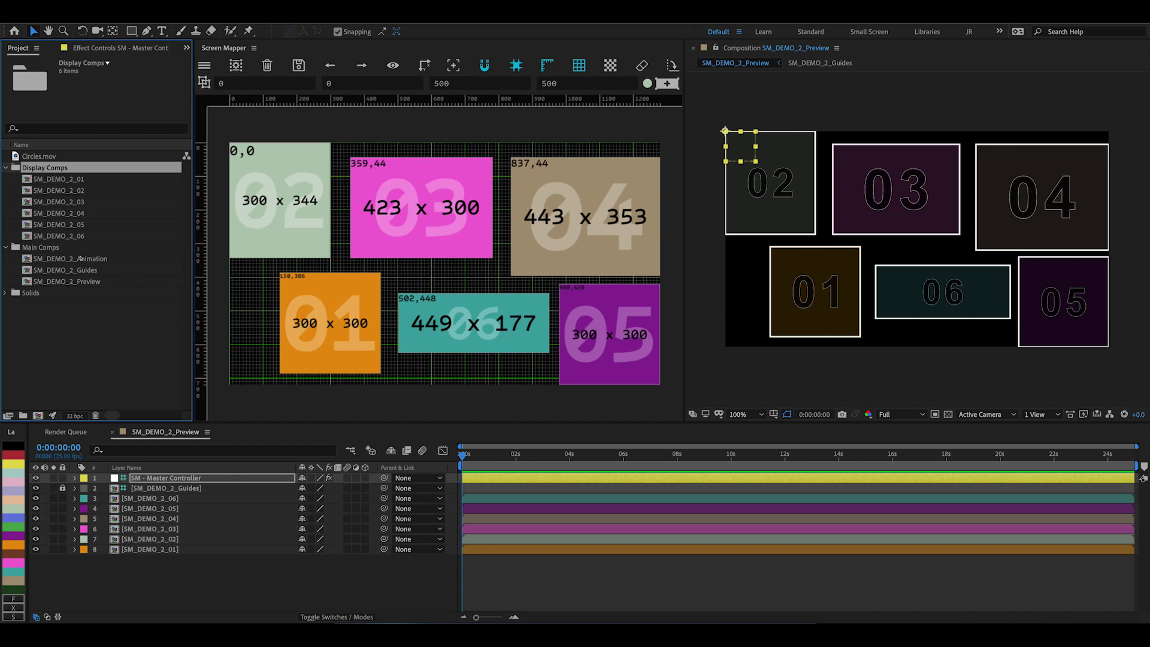
double_click(79, 259)
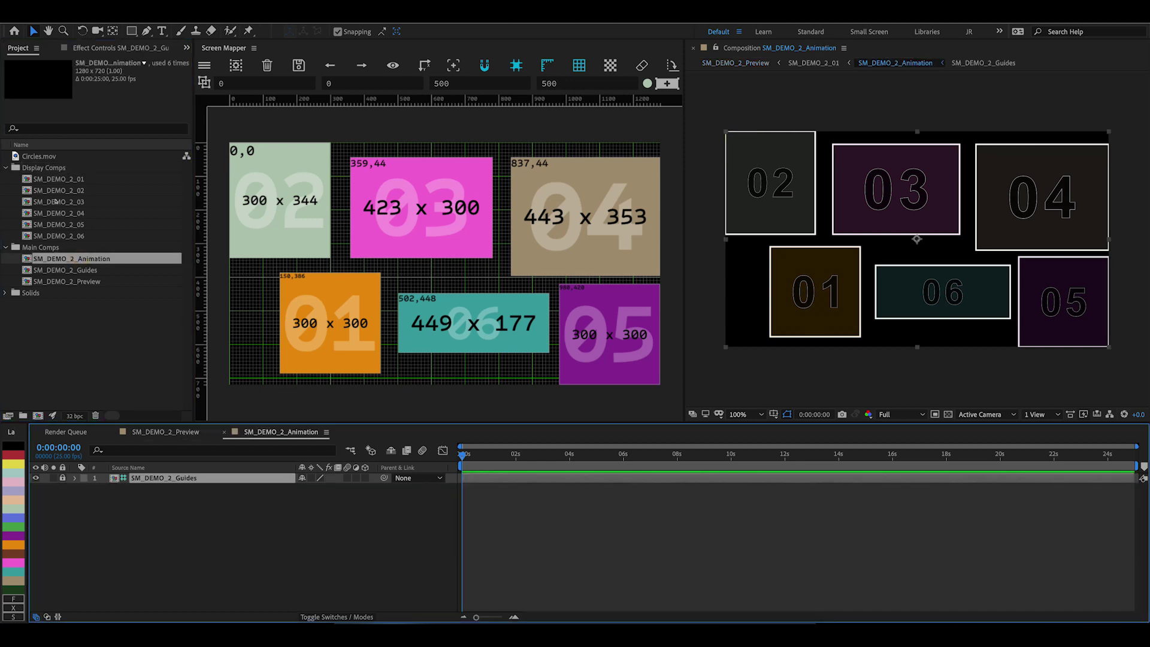
- Add Circles.mov to SM_DEMO_2_Animation and scale it down to fit the comp frame
left_click_drag(45, 155, 284, 537)
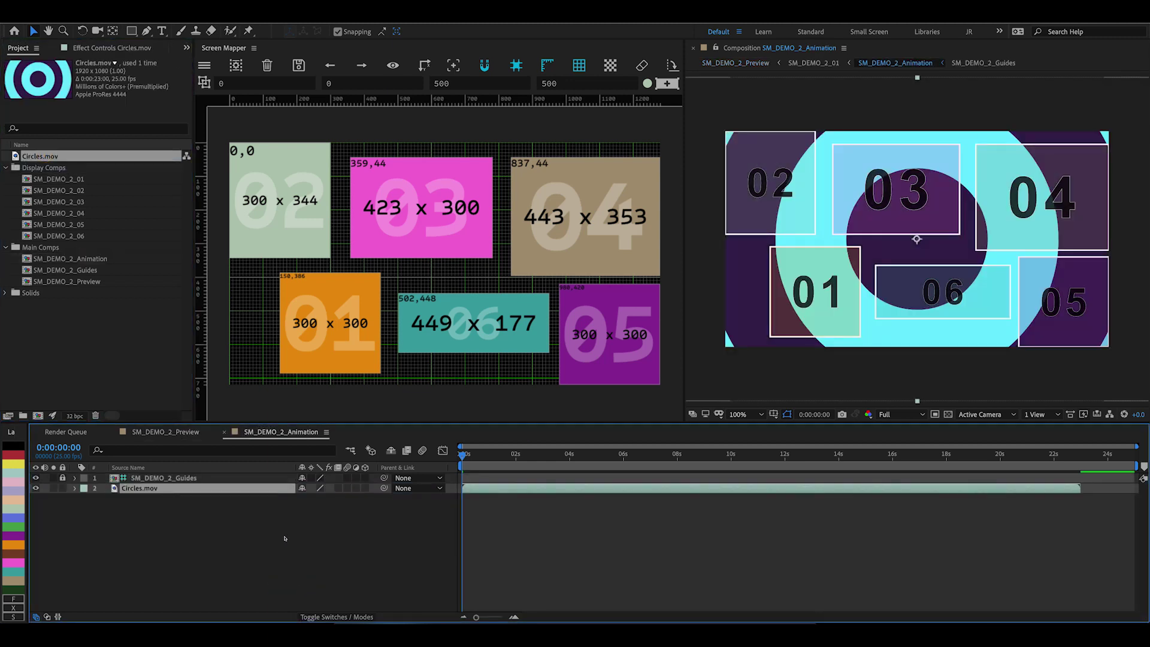
key("comma")
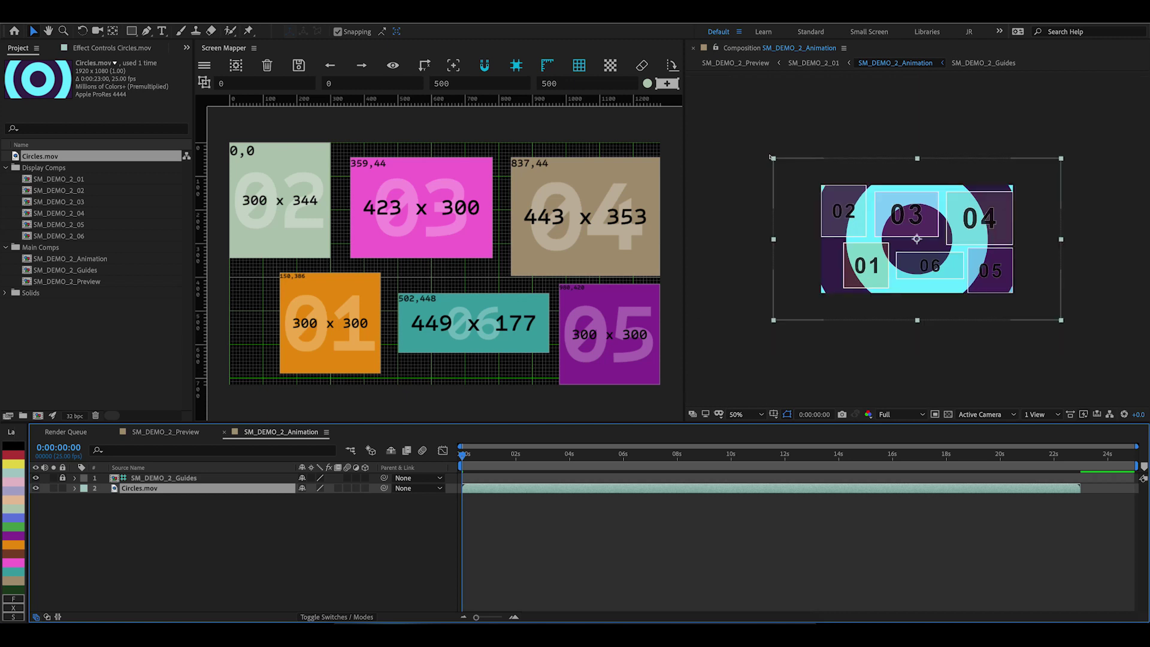
left_click_drag(772, 157, 808, 182)
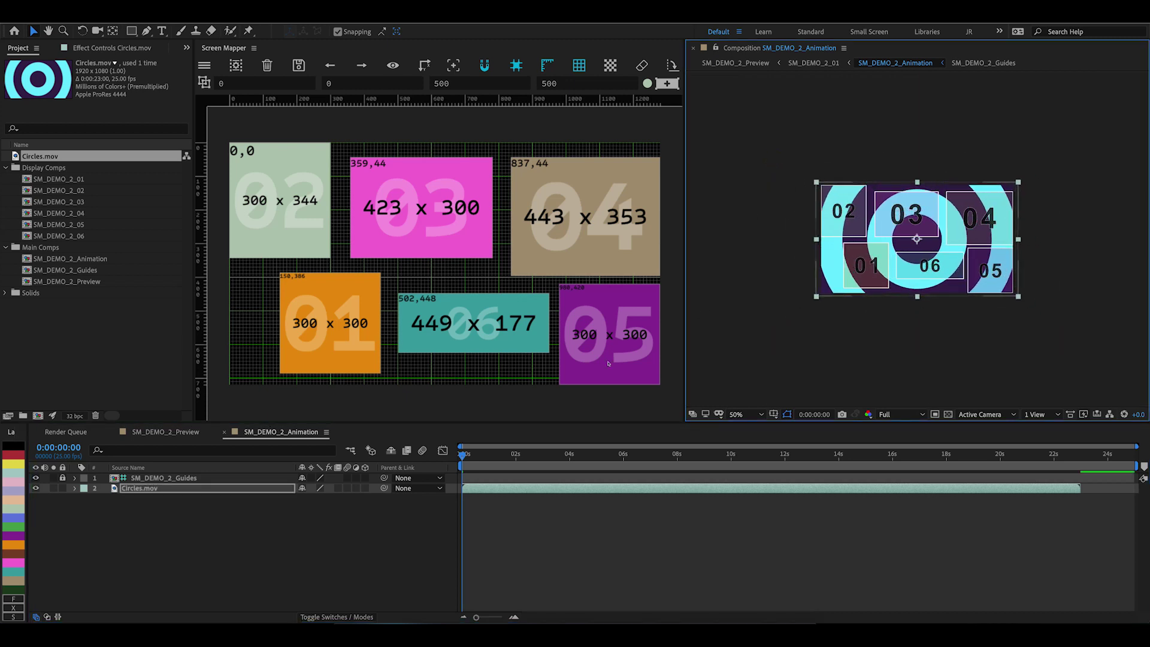
key("period")
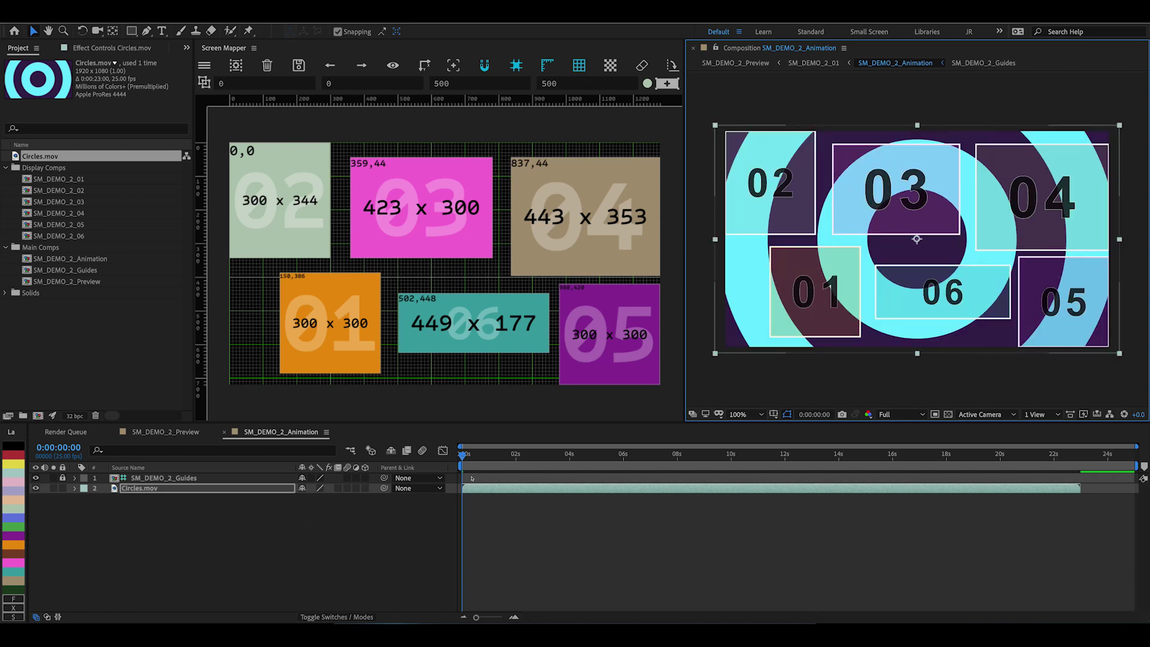
- Preview the animation briefly, then return to the SM_DEMO_2_Preview comp
key("space")
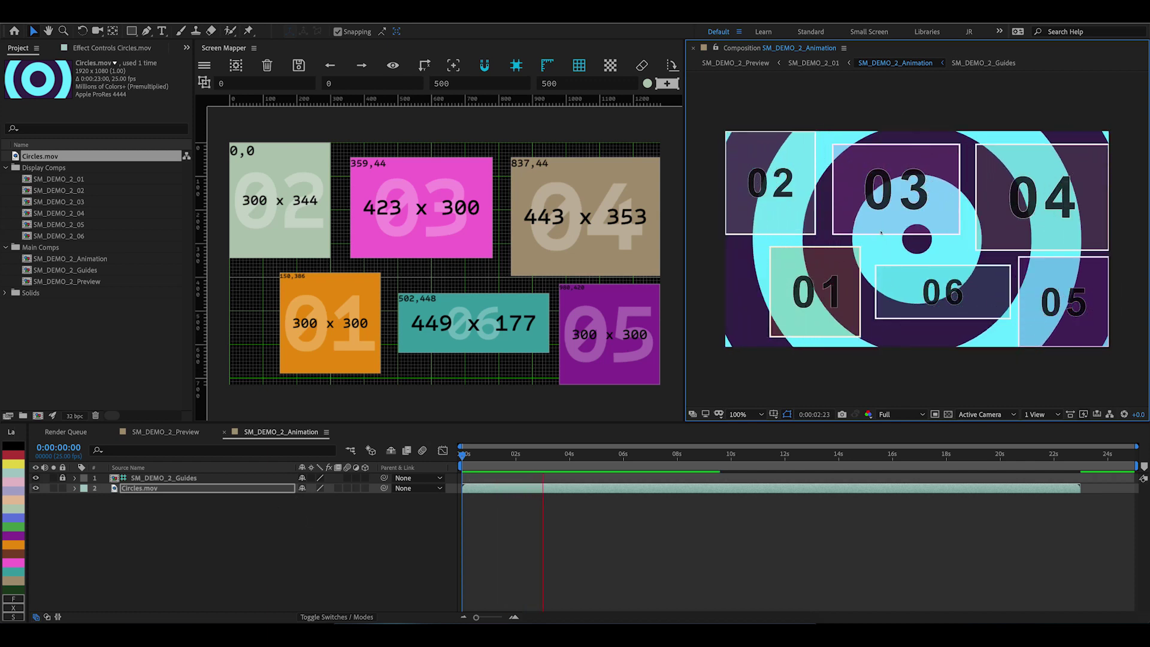
key("space")
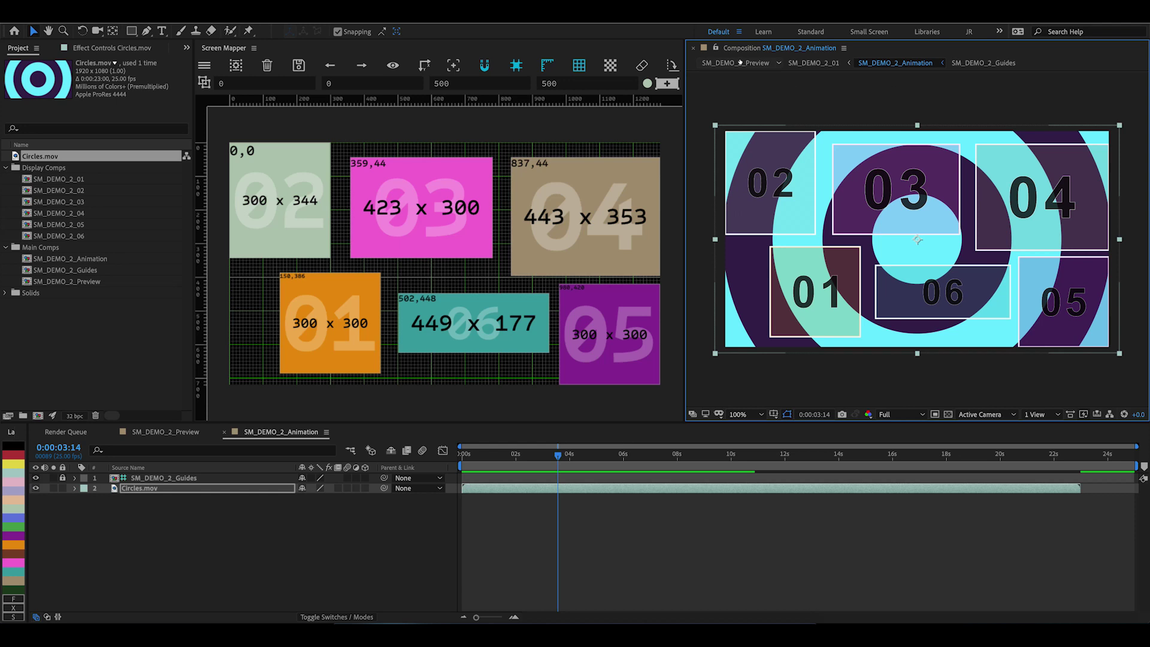
left_click(740, 62)
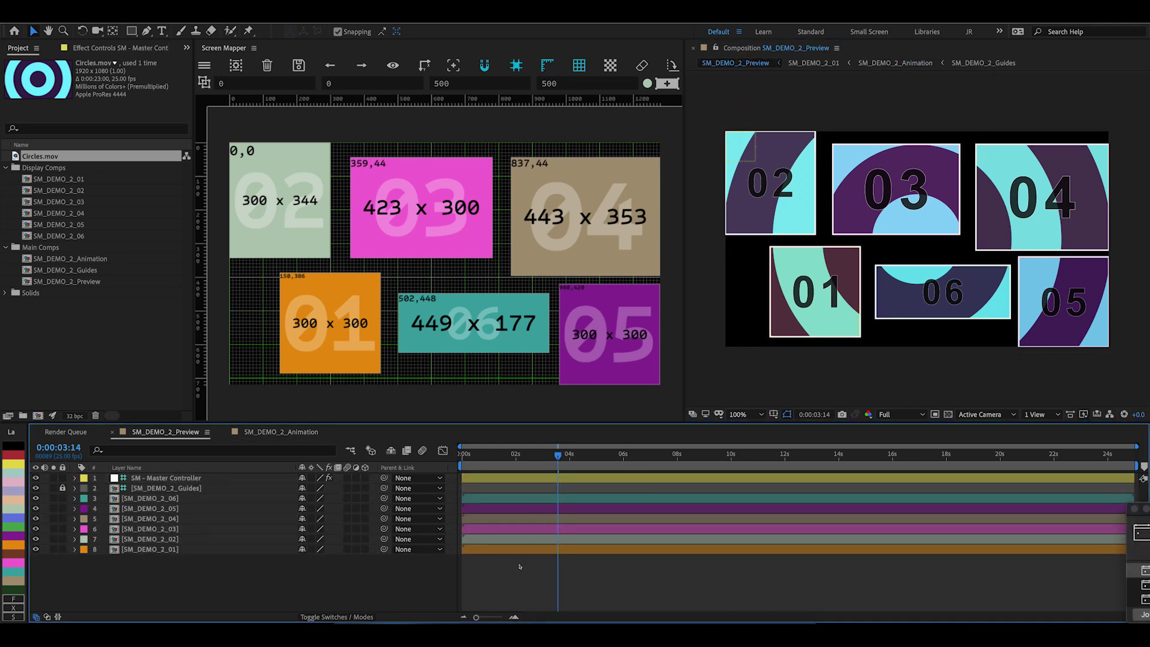
- Uncheck Borders and Display IDs on SM - Master Controller and play the circles-only preview
key("space")
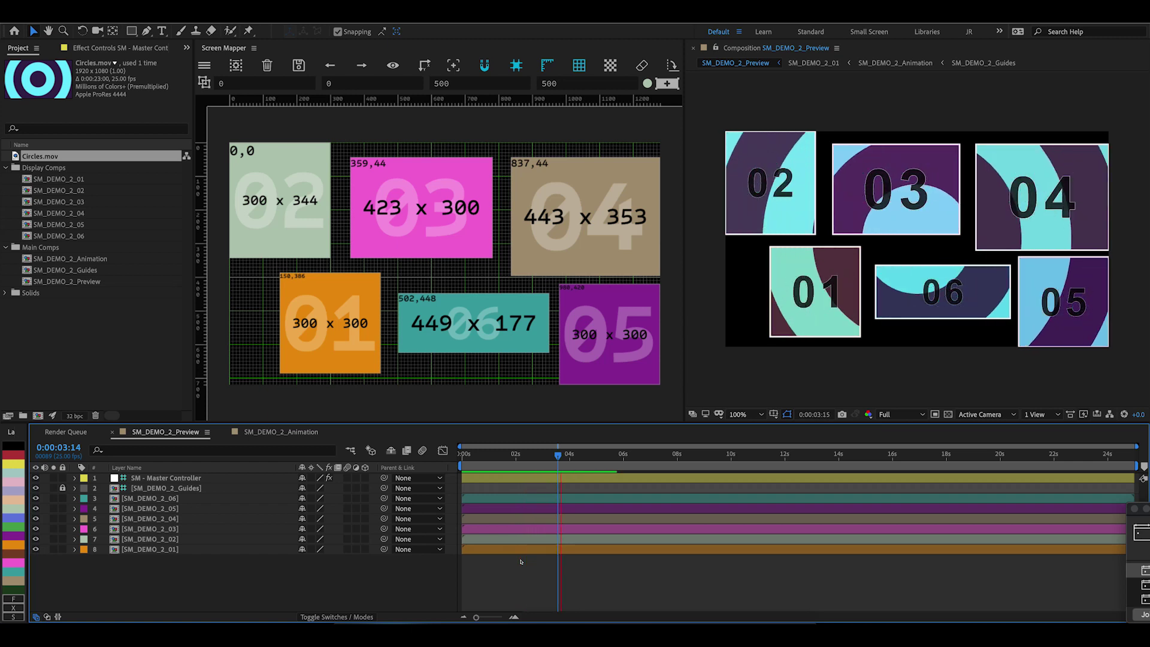
key("space")
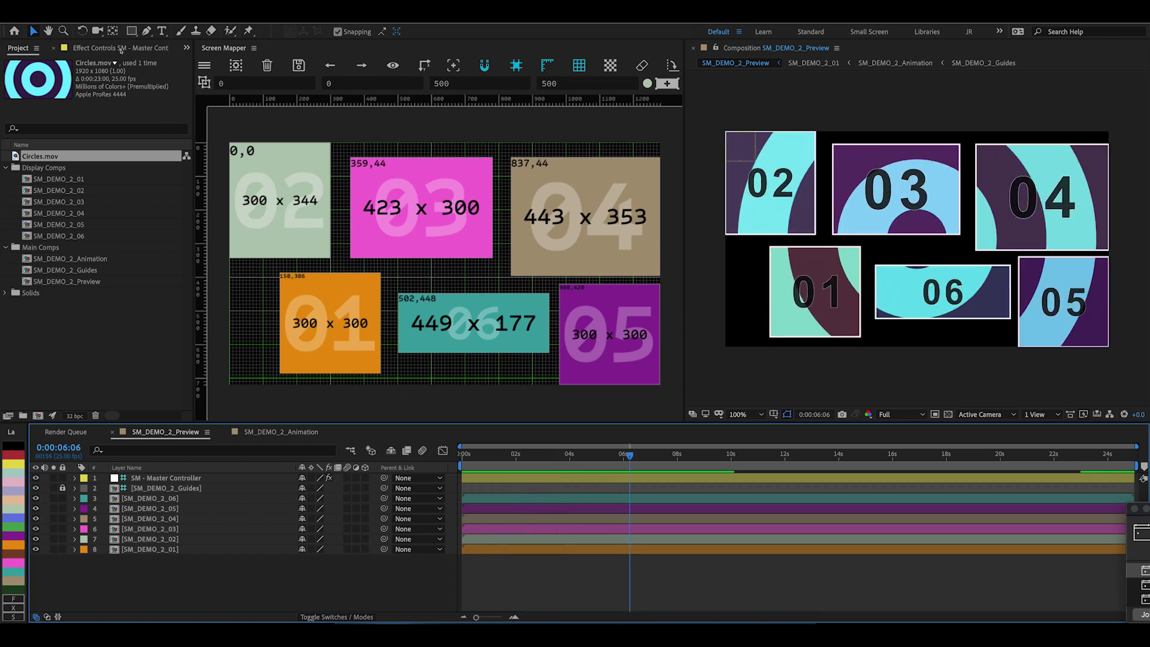
left_click(120, 50)
left_click(110, 93)
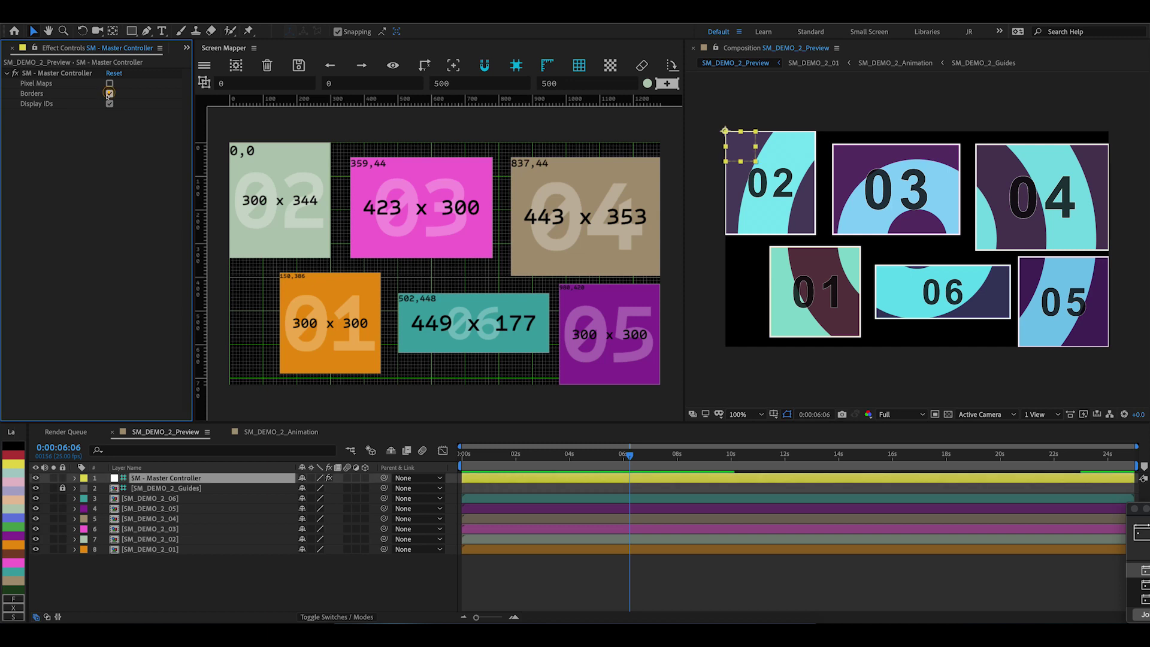
left_click(110, 103)
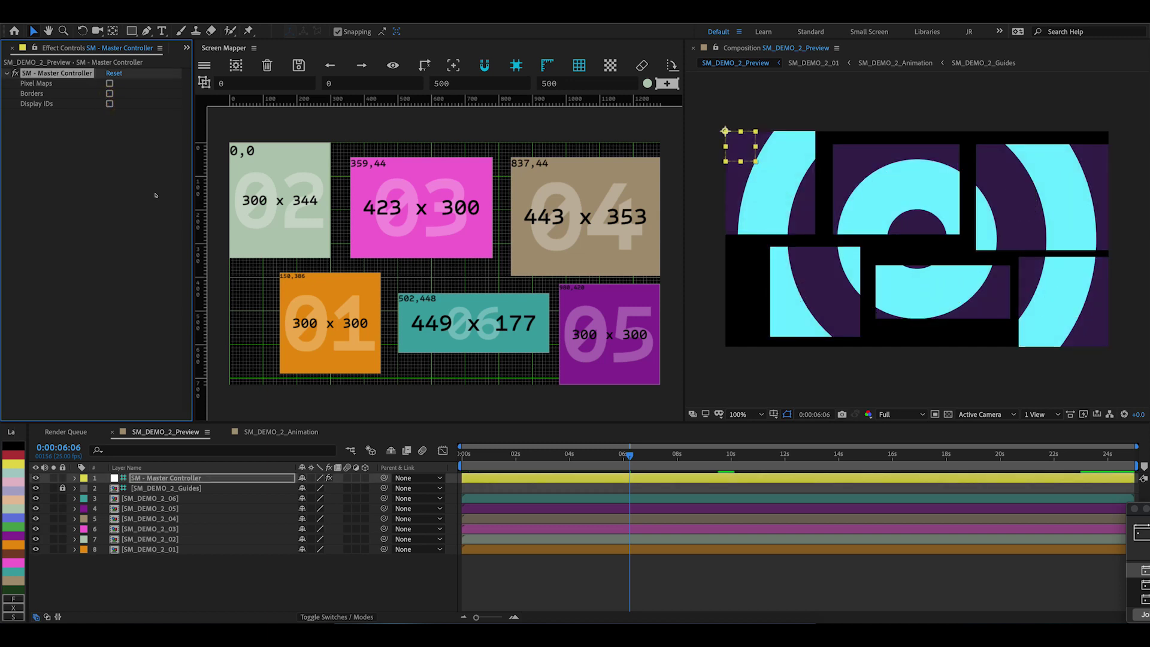
key("space")
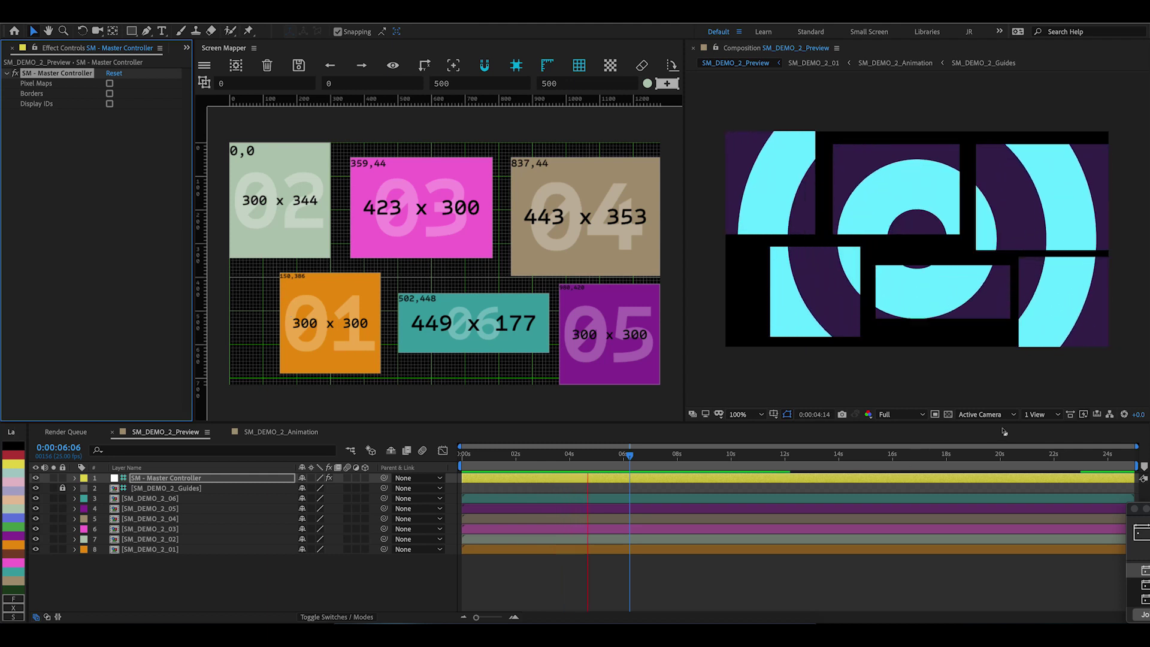
left_click(251, 477)
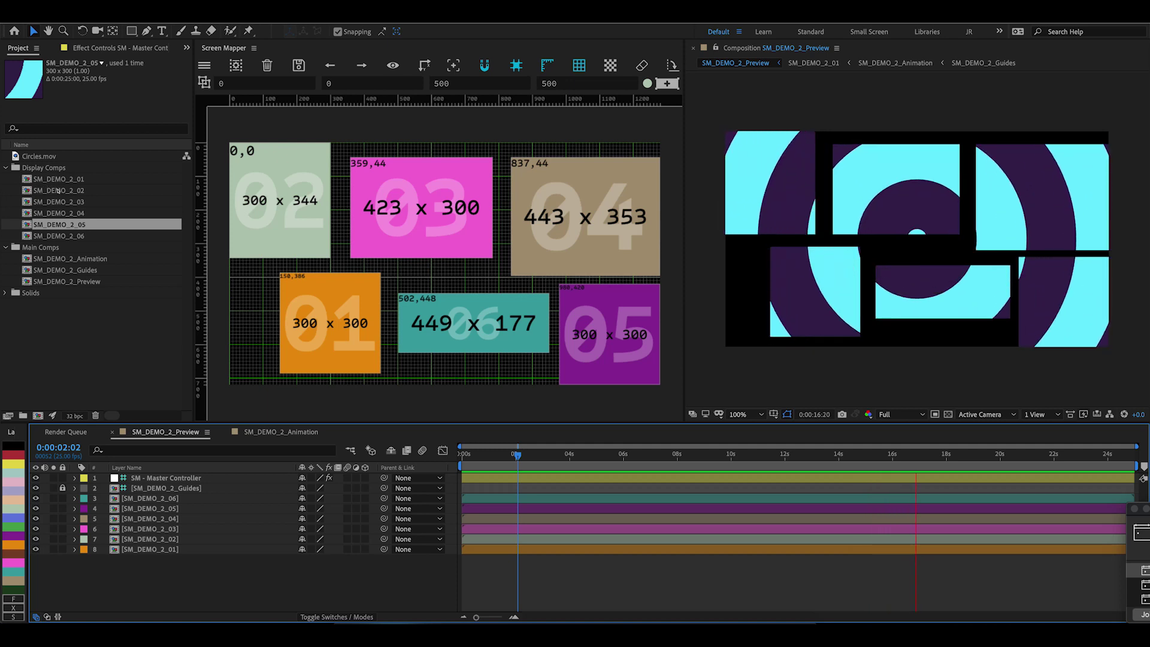
left_click(471, 464)
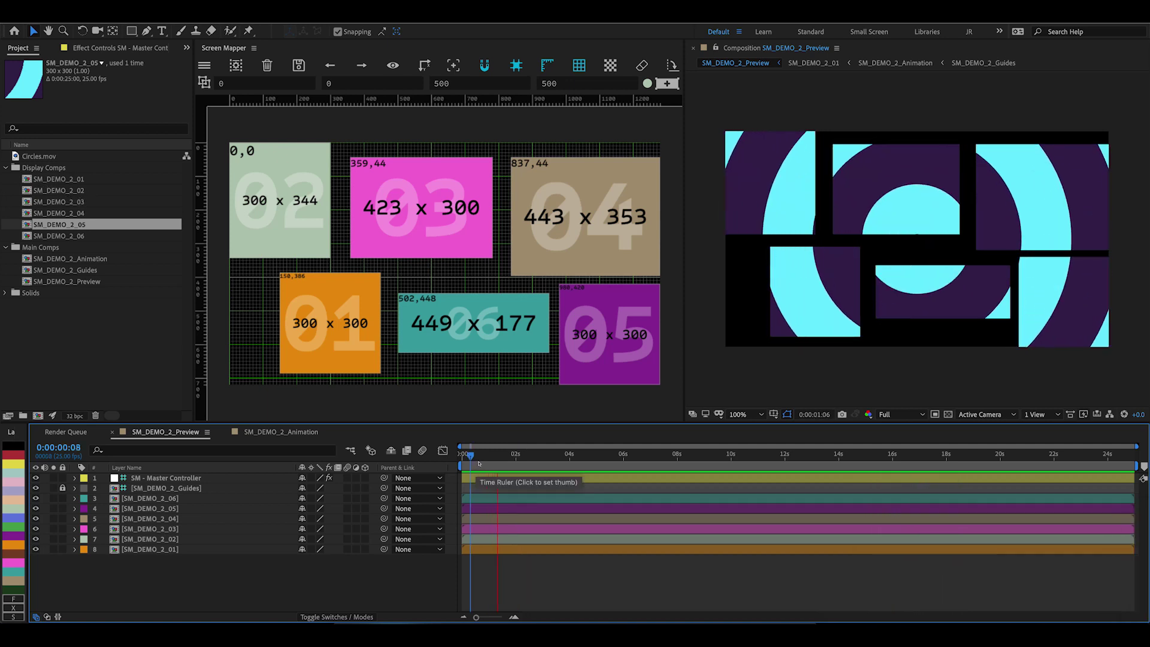